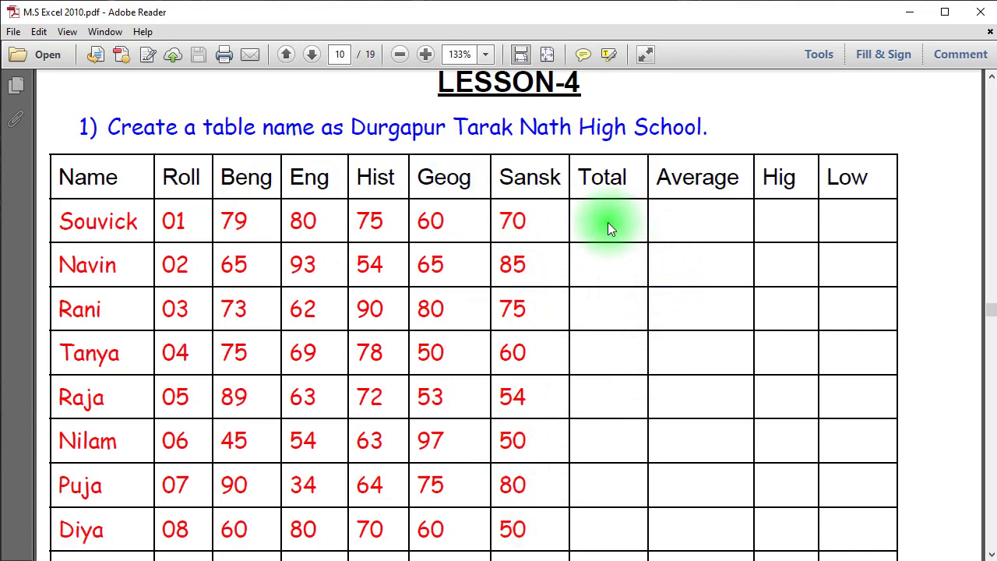
- Review the Lesson-4 exercise tasks in the Adobe Reader PDF on total, average, highest and lowest marks
scroll(661, 295, "down", 1)
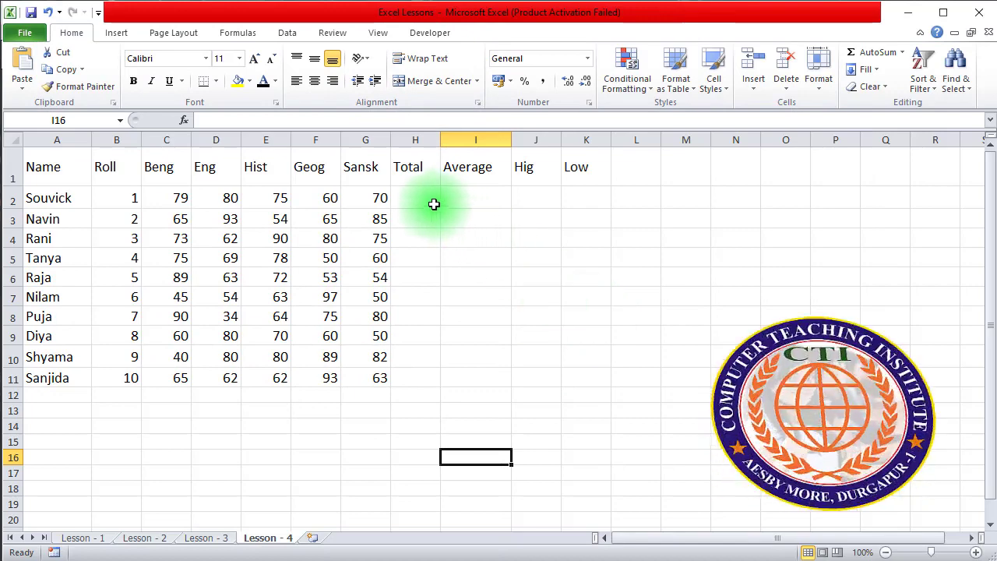
left_click(434, 204)
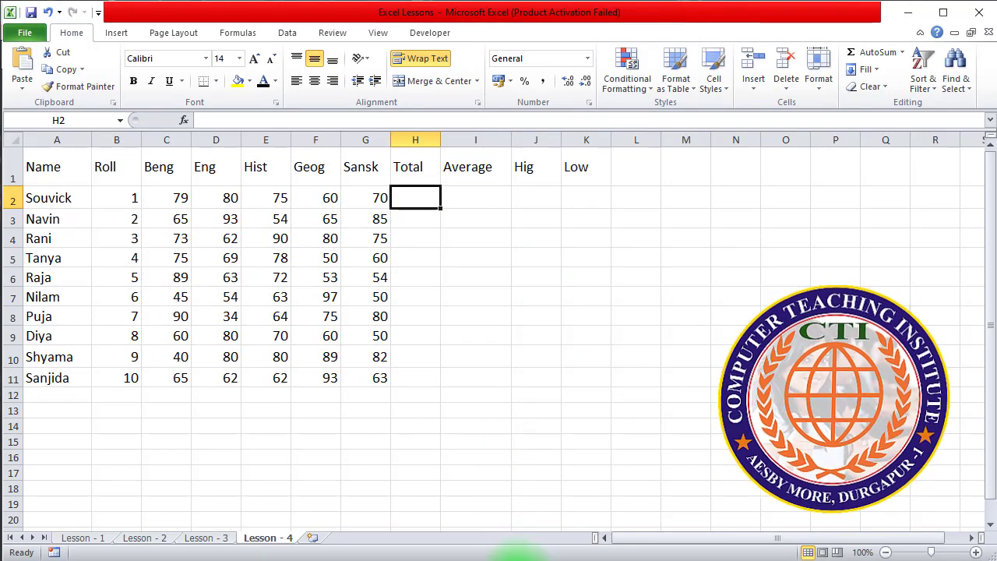
mouse_move(517, 554)
left_click(510, 530)
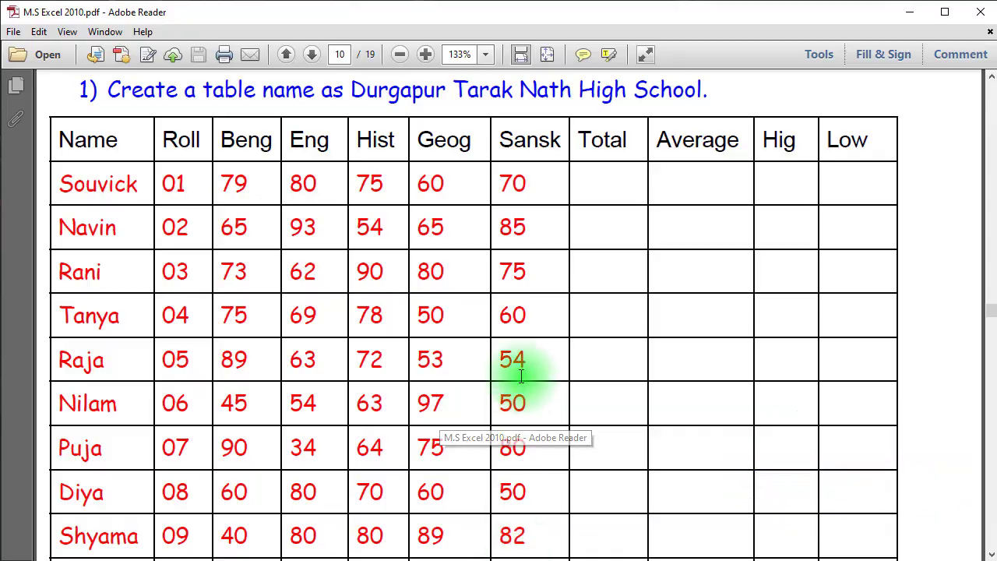
scroll(514, 379, "down", 10)
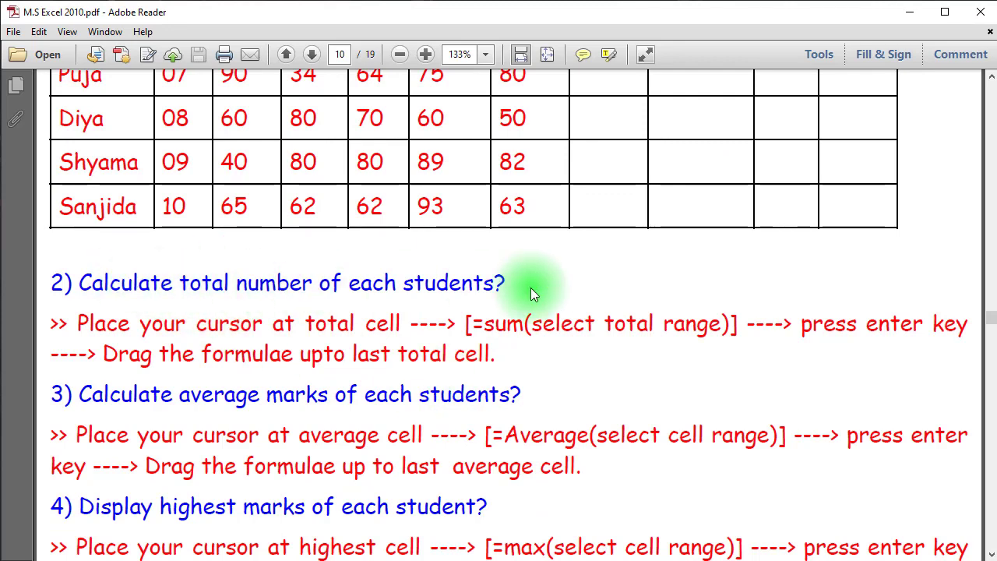
scroll(608, 371, "down", 2)
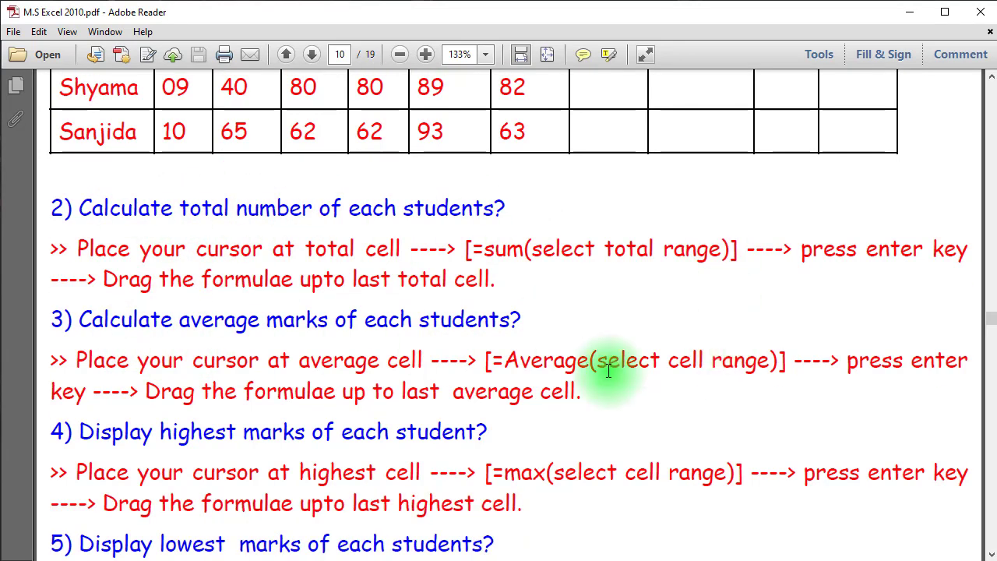
scroll(538, 422, "down", 3)
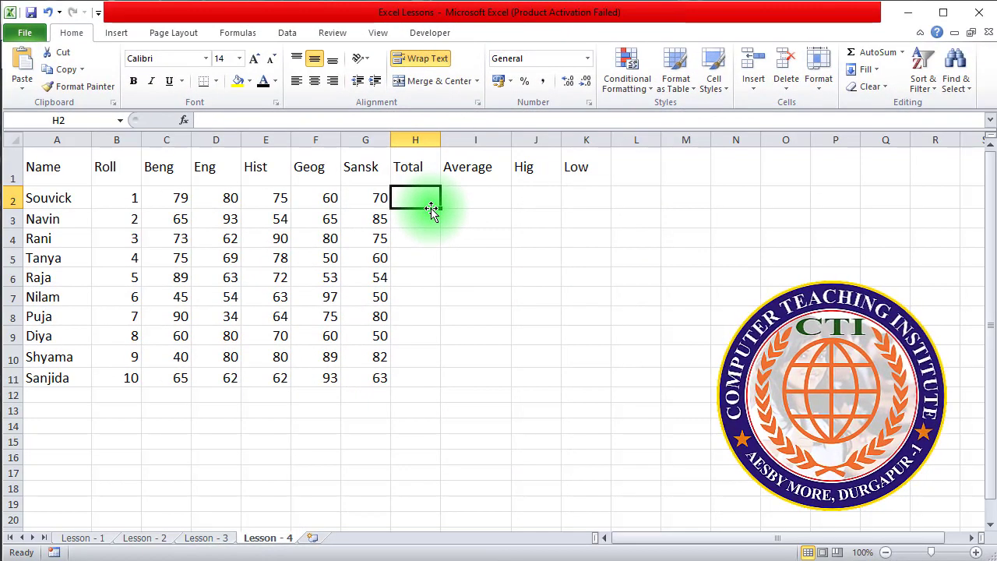
- Sum the first student's five subject marks in H2 with AutoSum, correcting the range to C2:G2
left_click(872, 59)
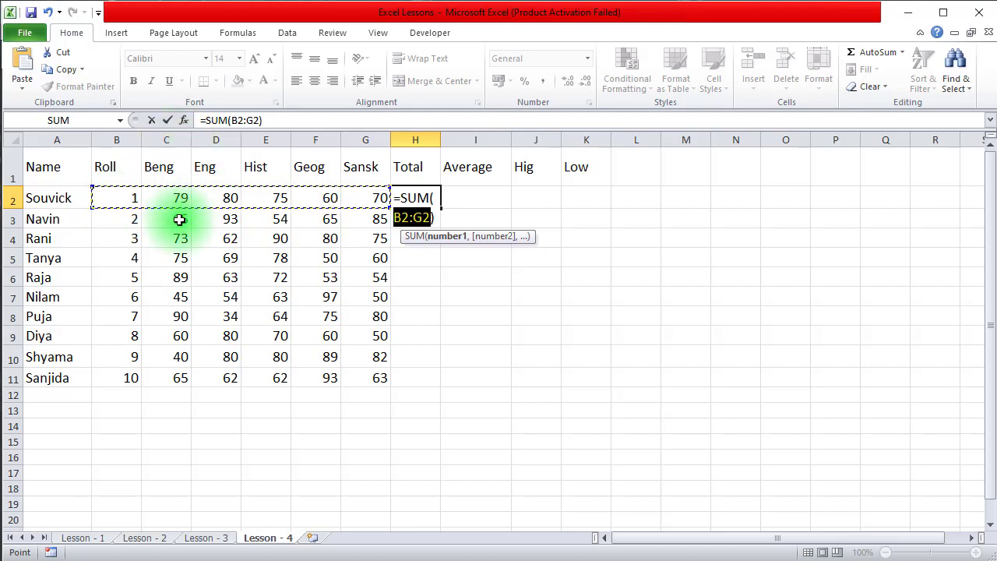
left_click(400, 219)
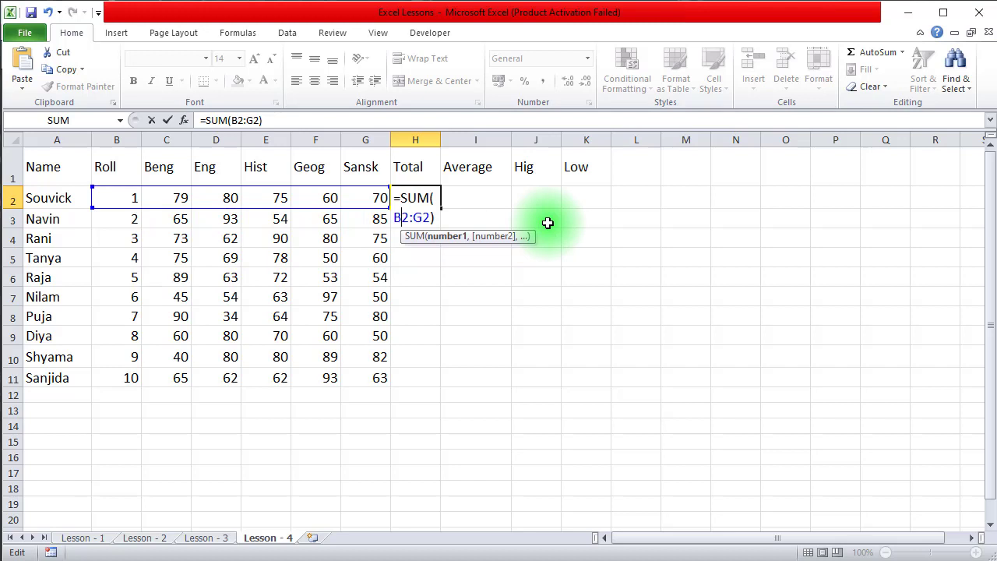
type("c")
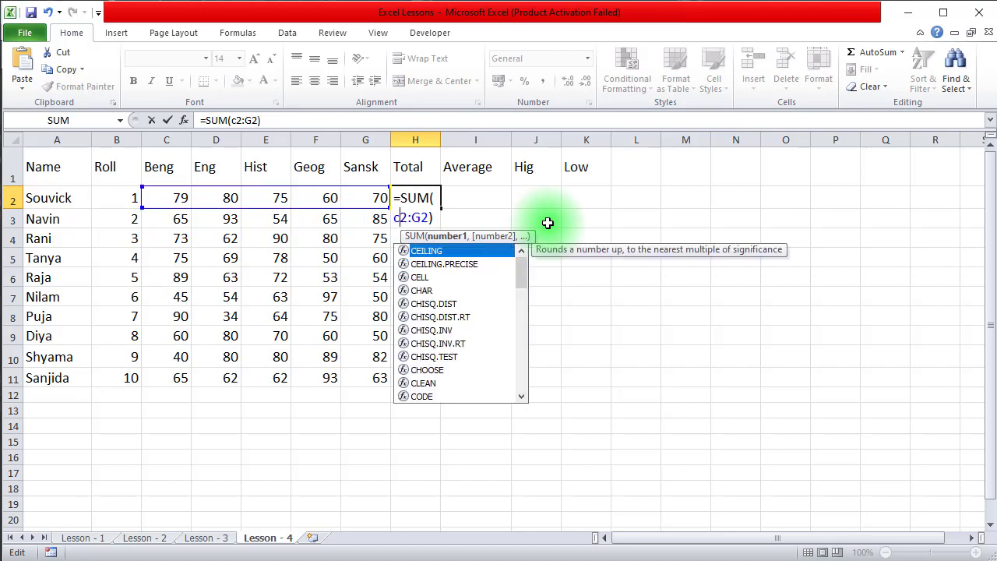
key("Return")
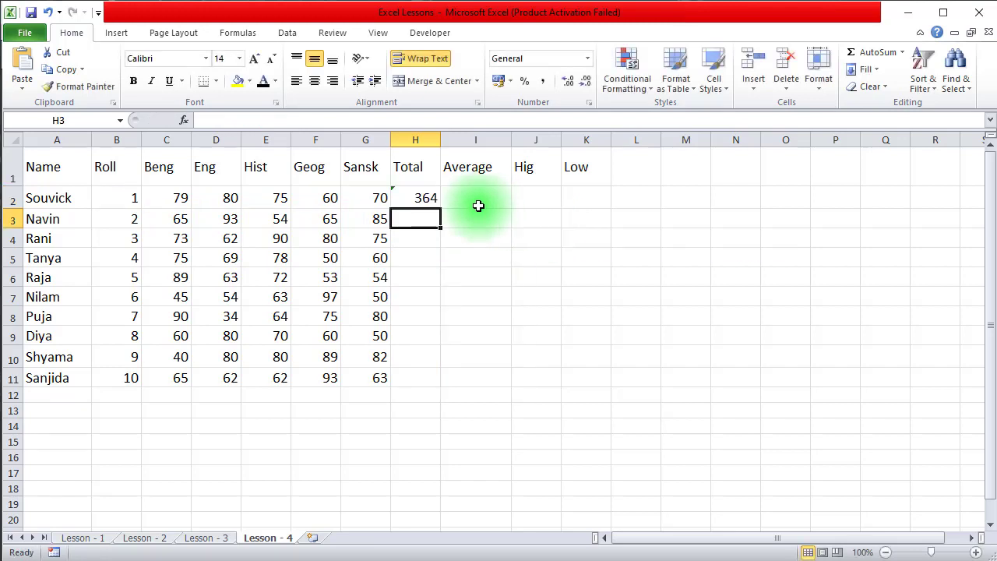
- Fill the H2 total formula down the Total column to H11
left_click(421, 198)
left_click_drag(440, 208, 438, 383)
left_click(523, 377)
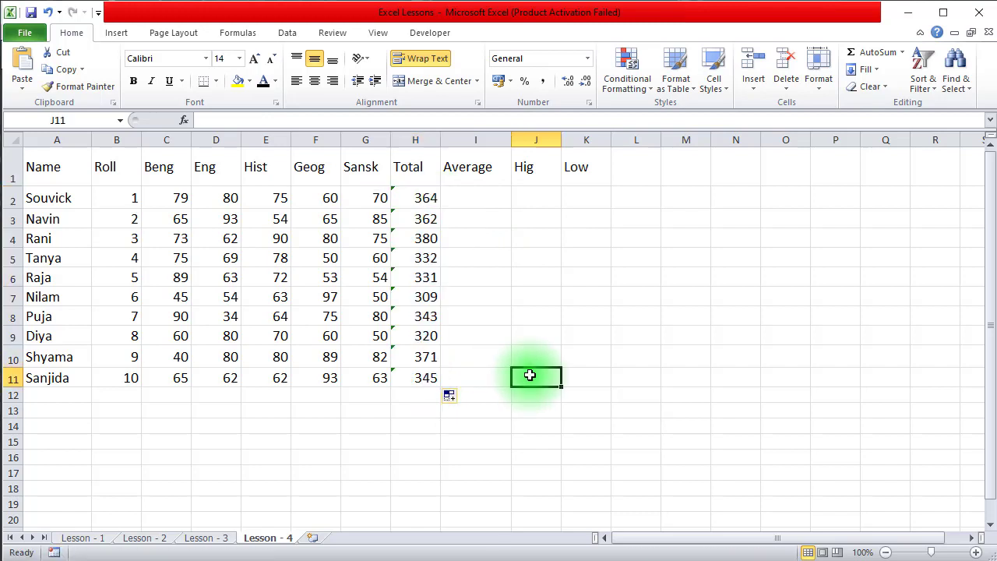
- Calculate the first student's average in I2 by dividing the total, using the formula =(H2/5)
left_click(478, 194)
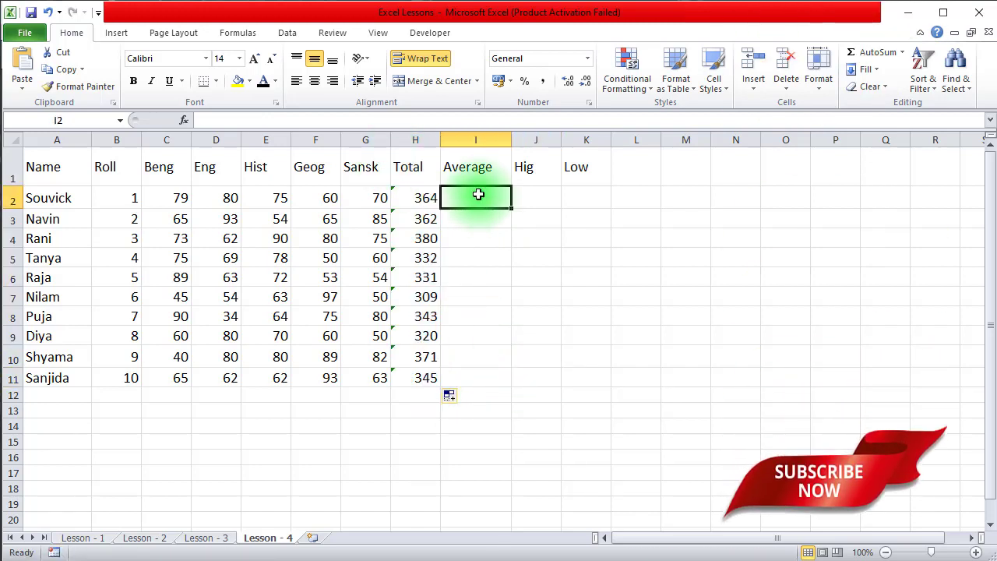
type("=")
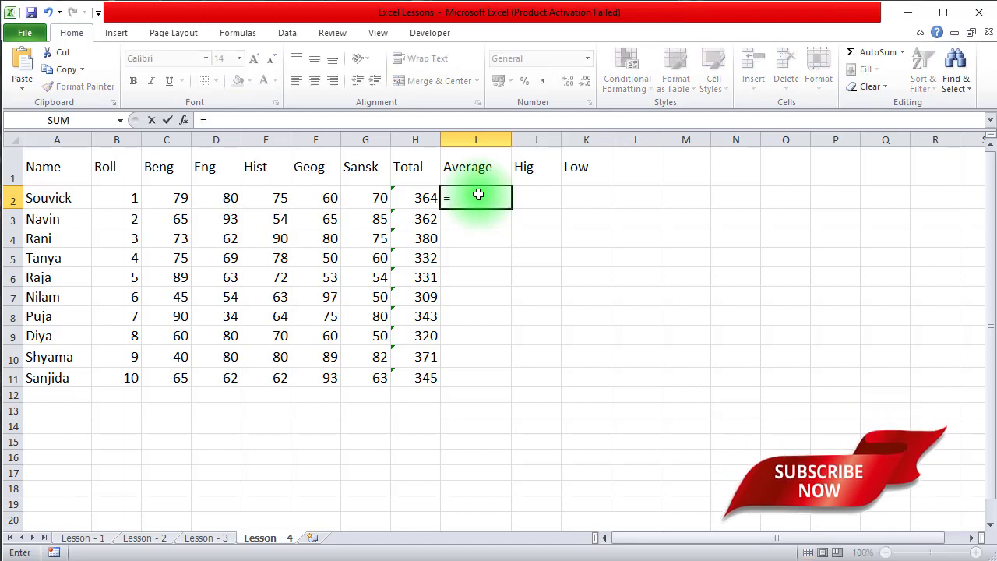
type("(")
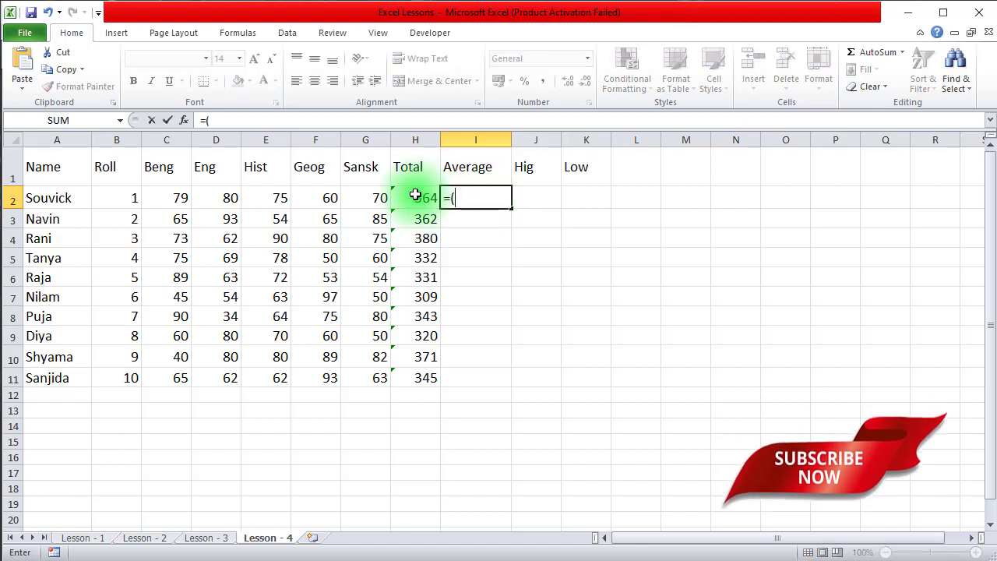
left_click(415, 197)
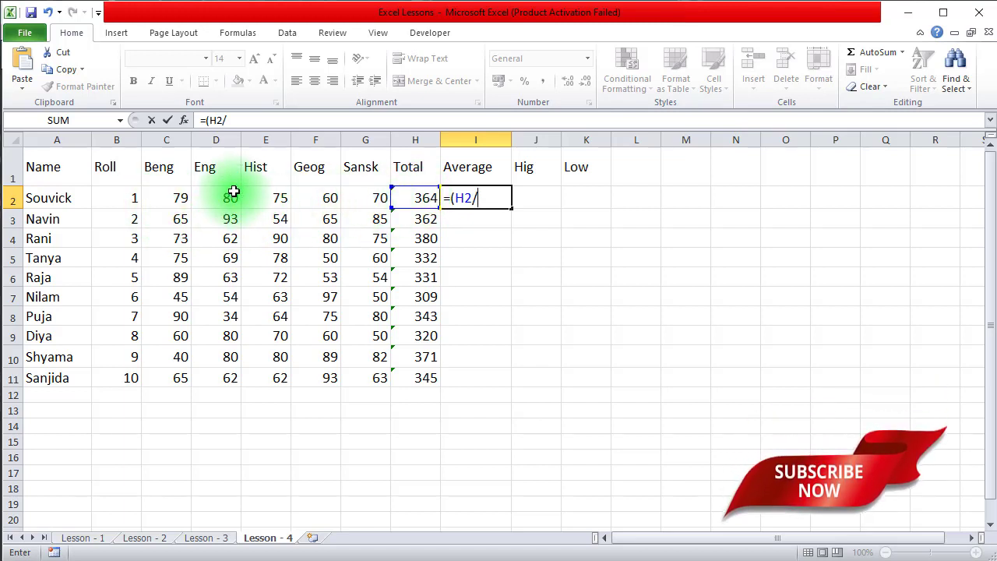
type("5")
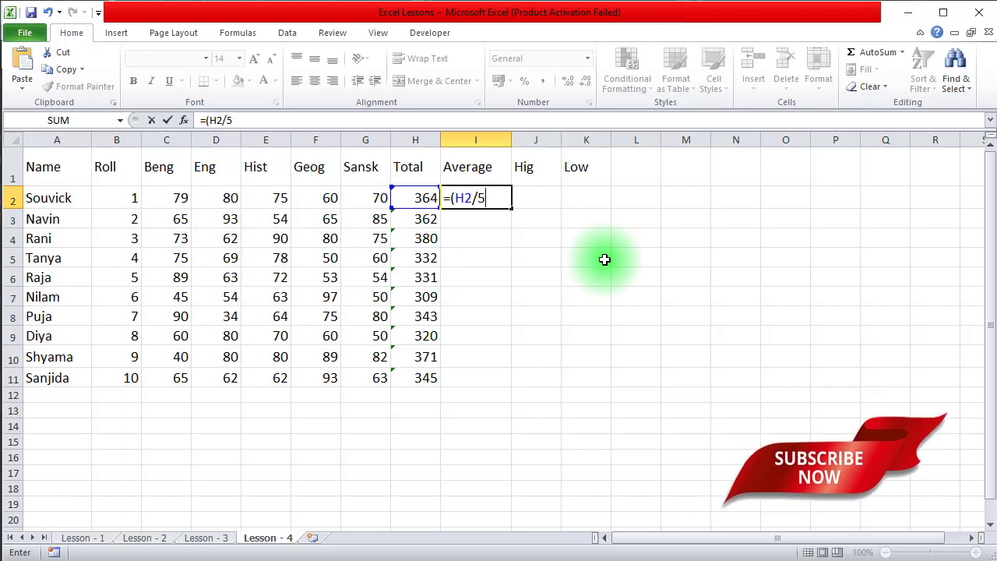
type(")")
key("Return")
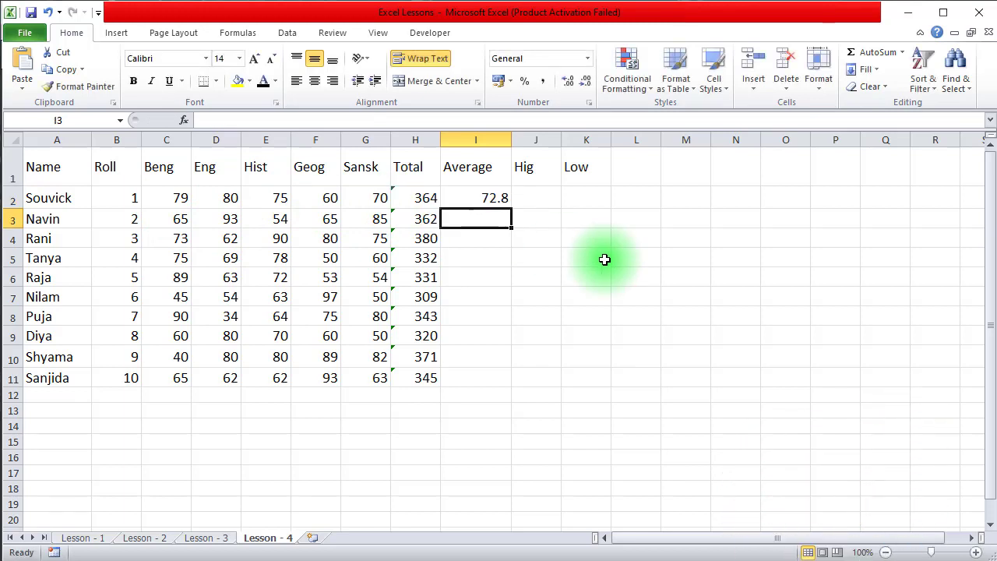
- Enter =average(C2:G2) in I2 to calculate the first student's average mark
type("=average")
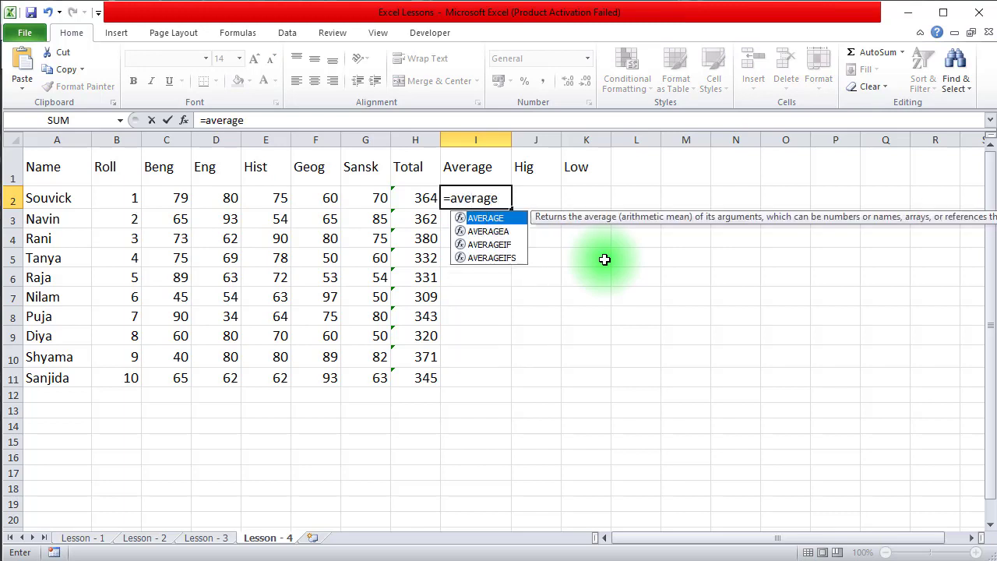
type("(")
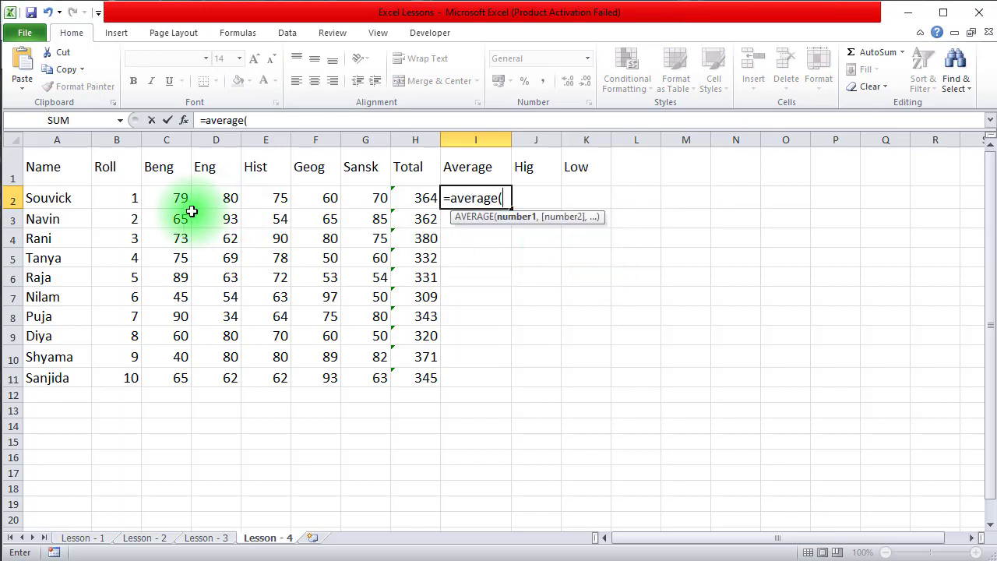
left_click_drag(158, 198, 364, 197)
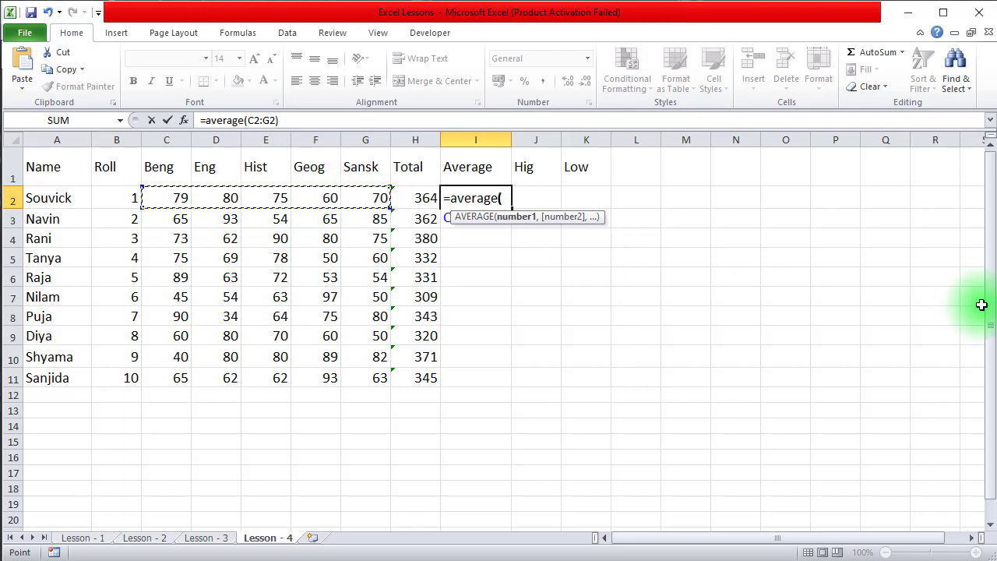
key("Return")
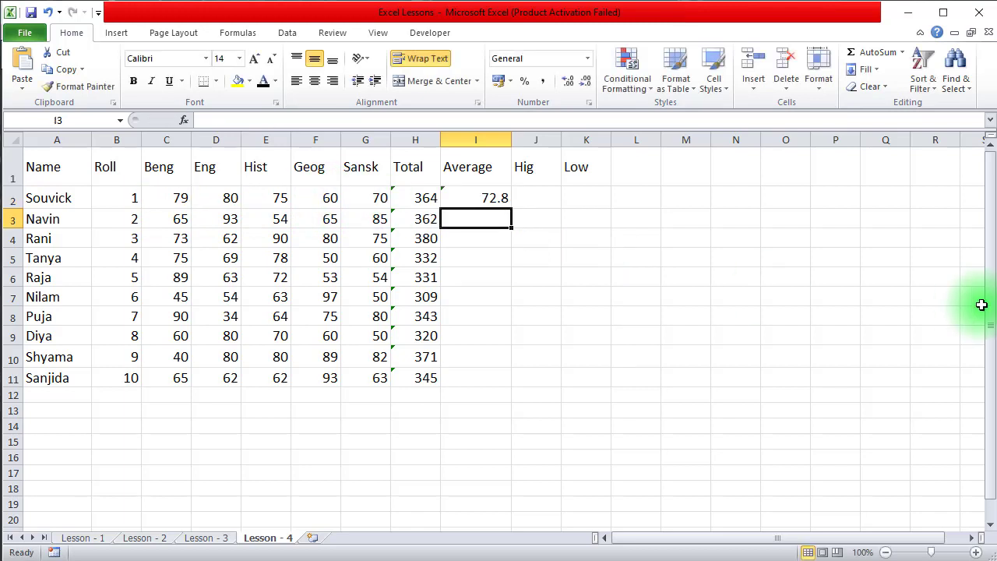
- Fill the average formula down to I11 and display the averages without decimal places
left_click(493, 202)
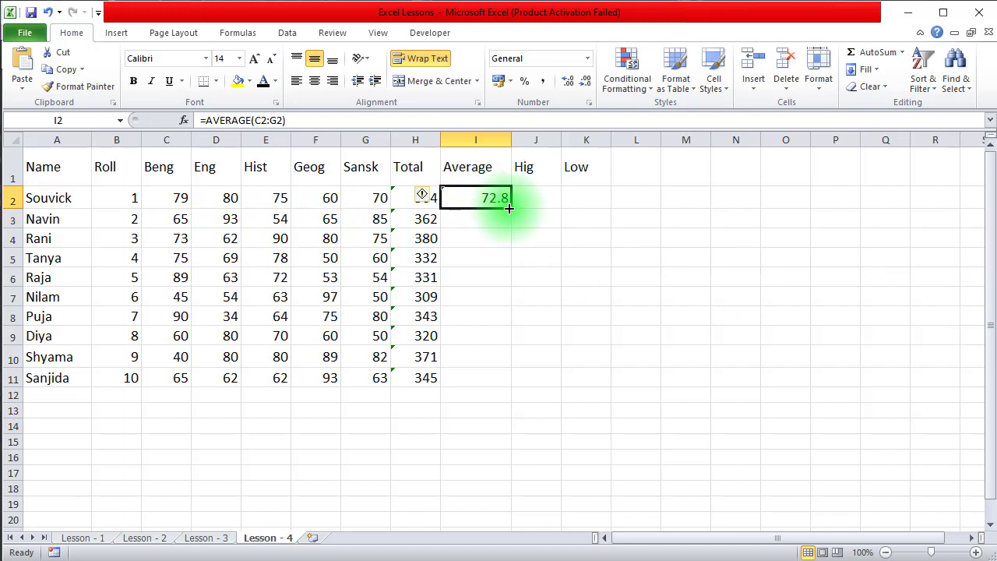
left_click_drag(508, 209, 516, 377)
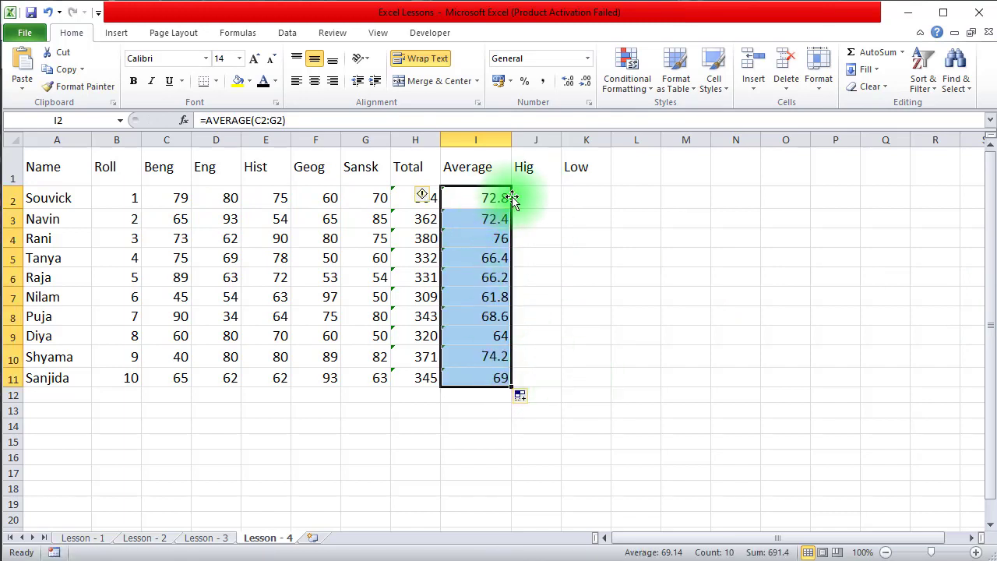
left_click(585, 81)
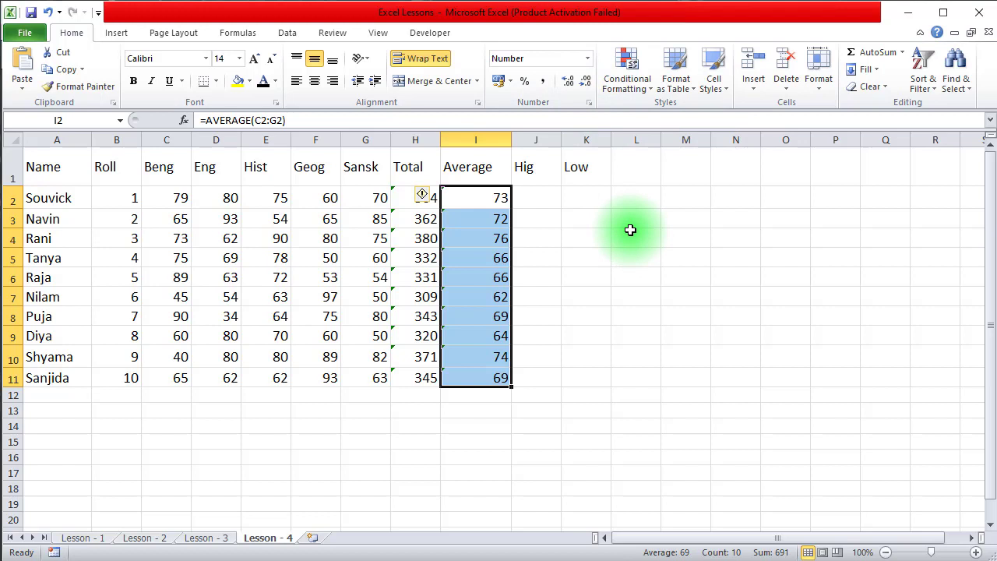
- Find the first student's highest mark in J2 with =max(C2:G2) and fill the formula down to J11
left_click(549, 200)
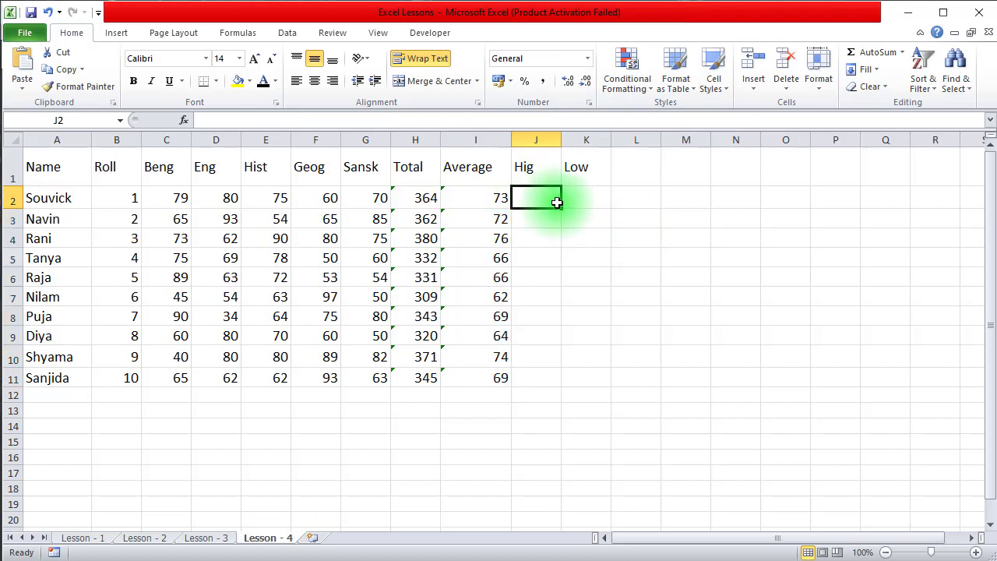
type("=max")
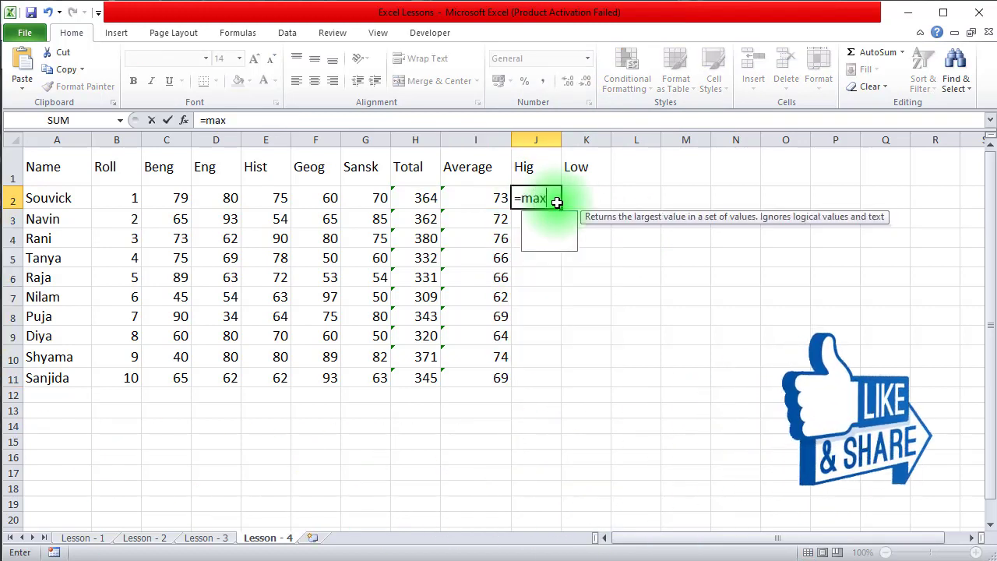
type("(")
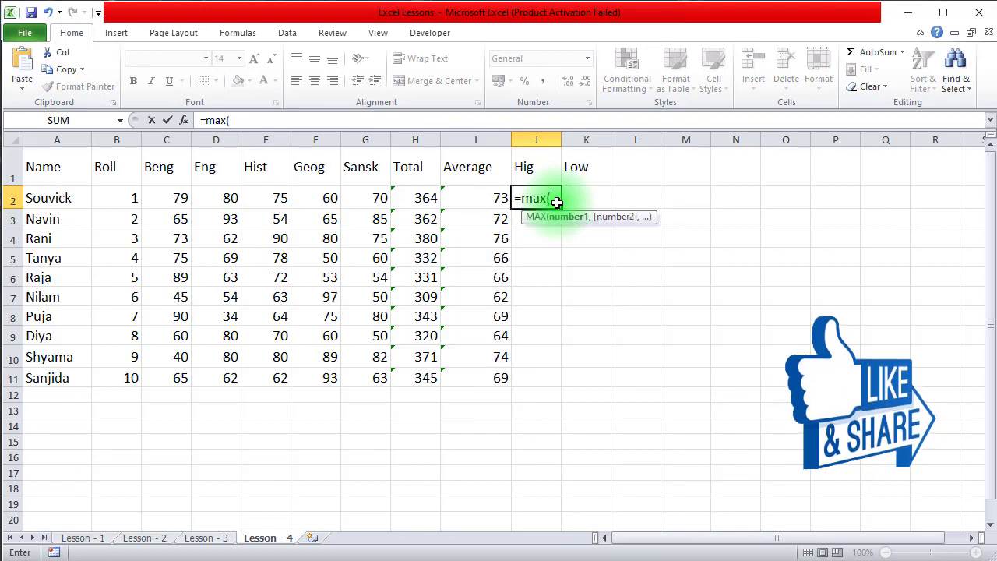
left_click_drag(168, 198, 356, 199)
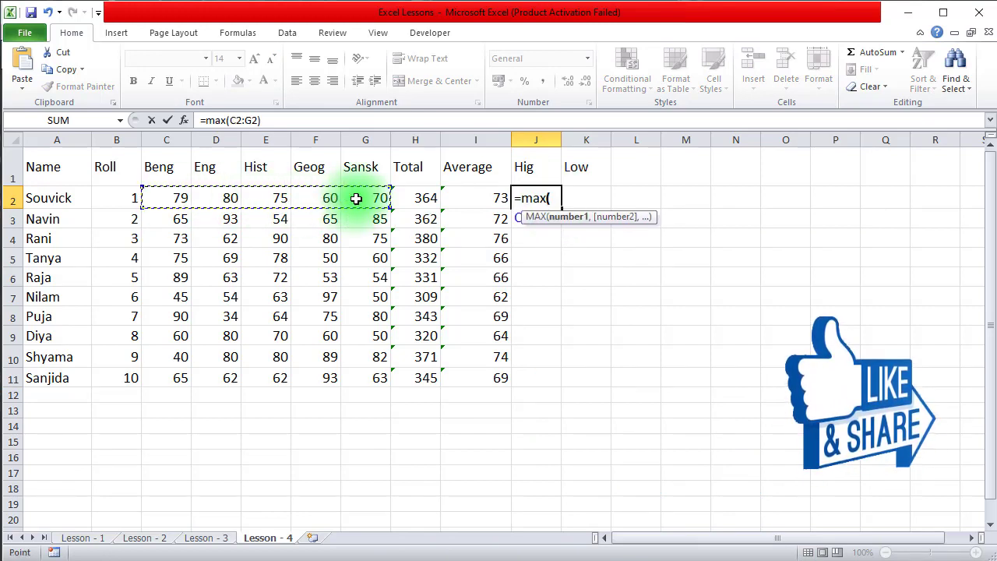
type(")")
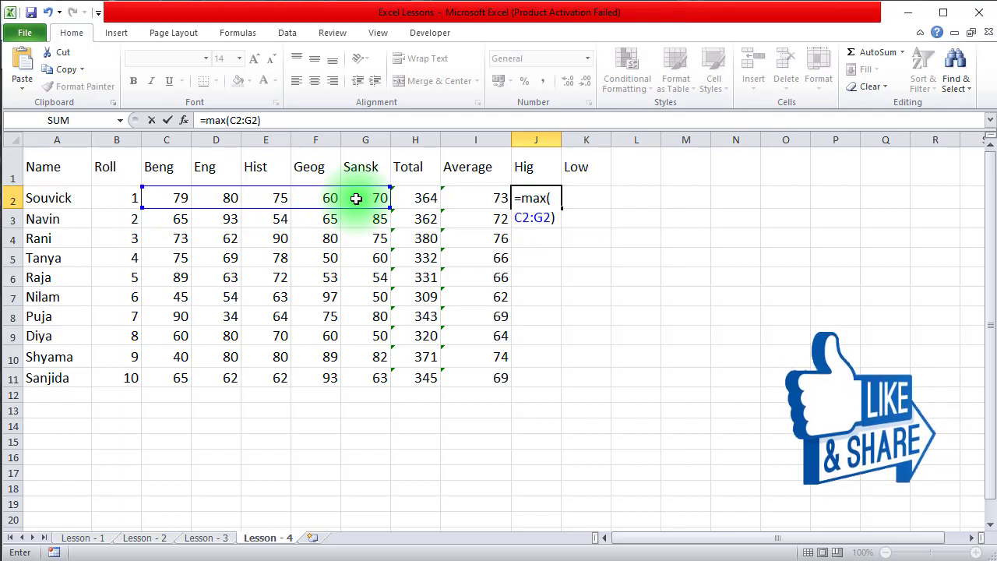
key("Return")
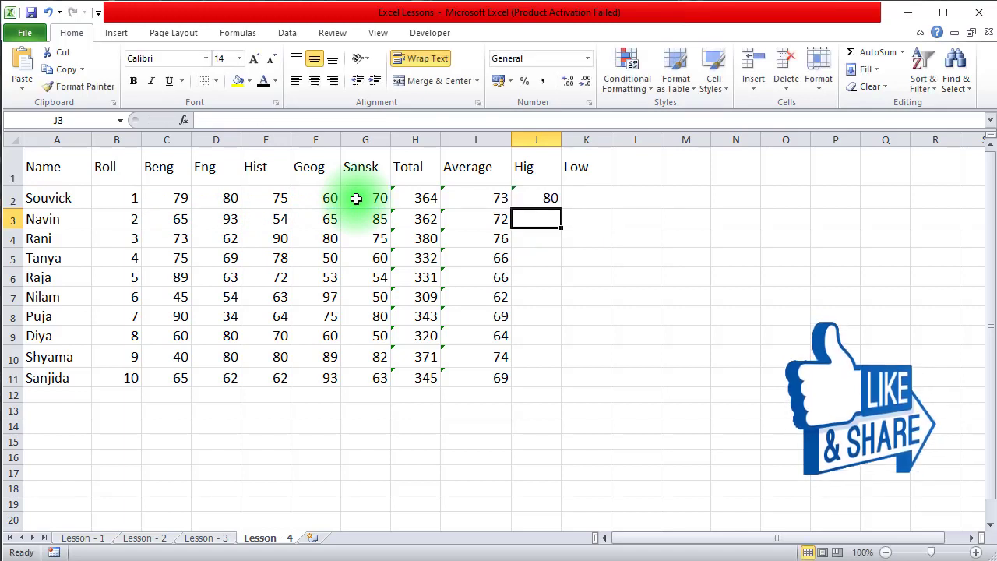
key("Up")
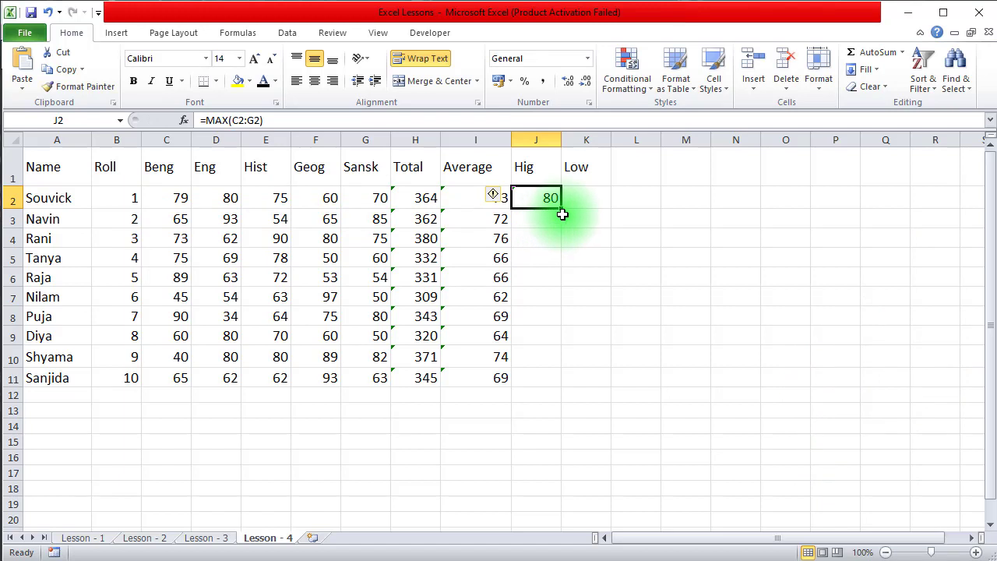
left_click_drag(562, 211, 550, 382)
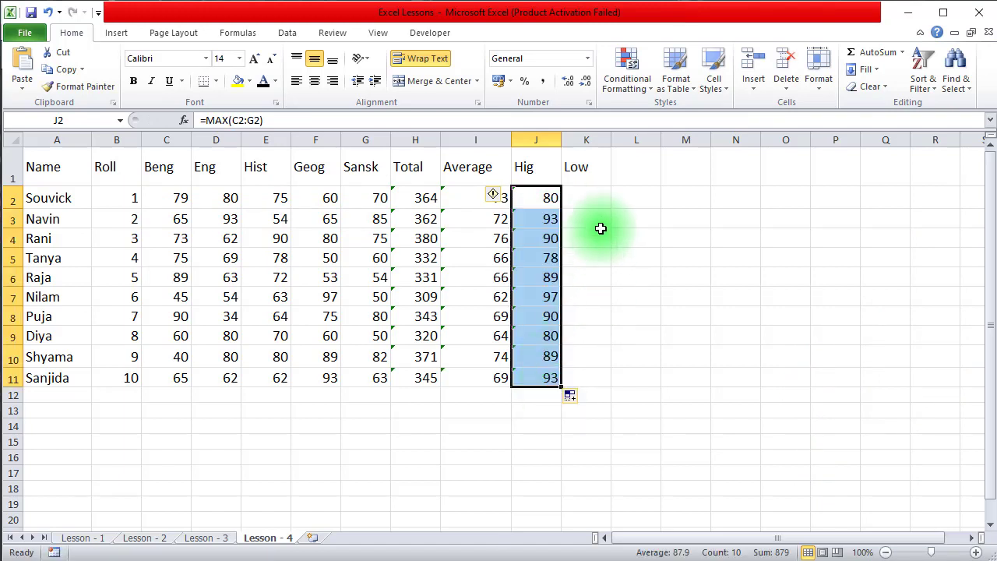
- Find the first student's lowest mark in K2 with =min(C2:G2) and fill the formula down to K11
left_click(584, 193)
type("=")
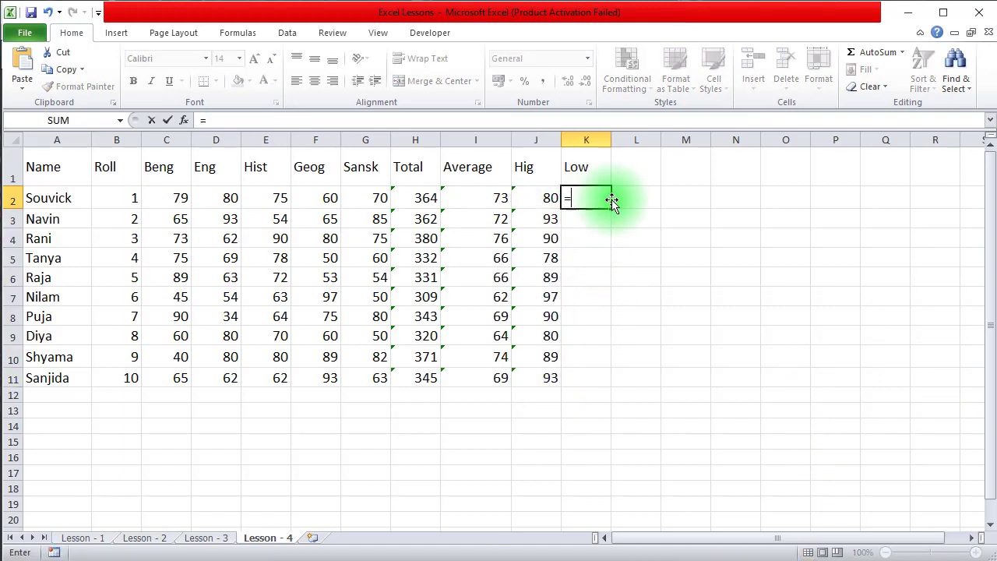
type("min(")
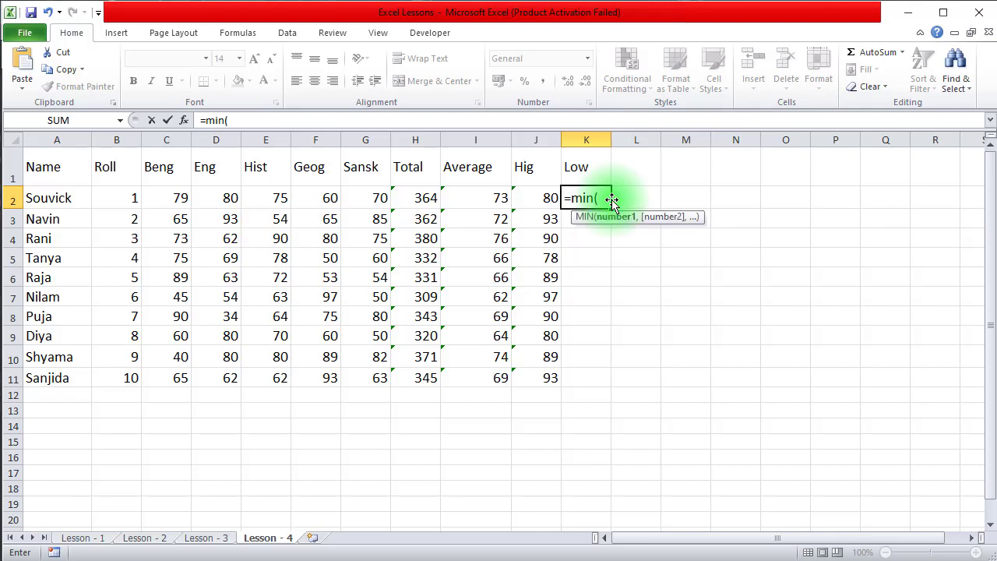
left_click_drag(161, 196, 389, 195)
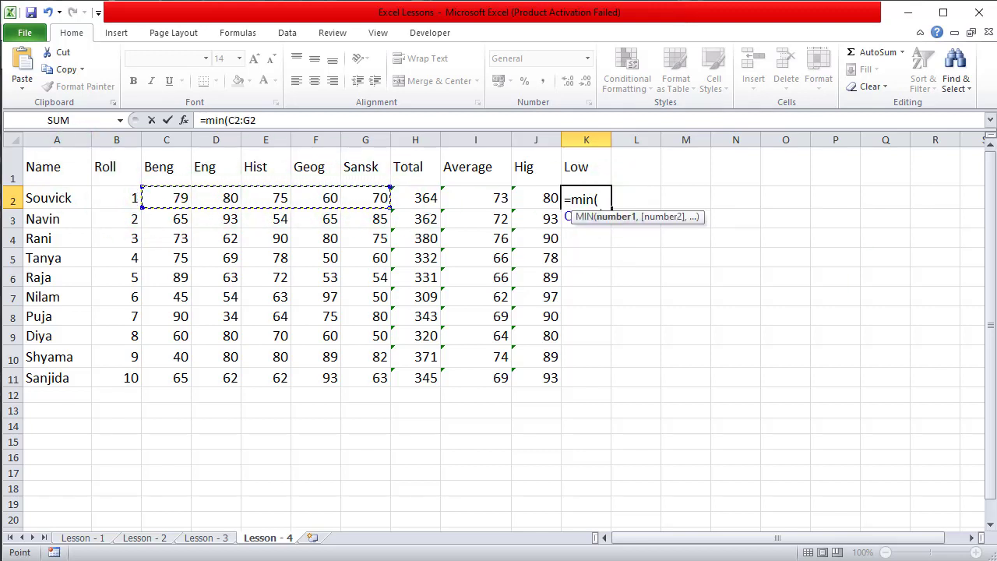
key("Return")
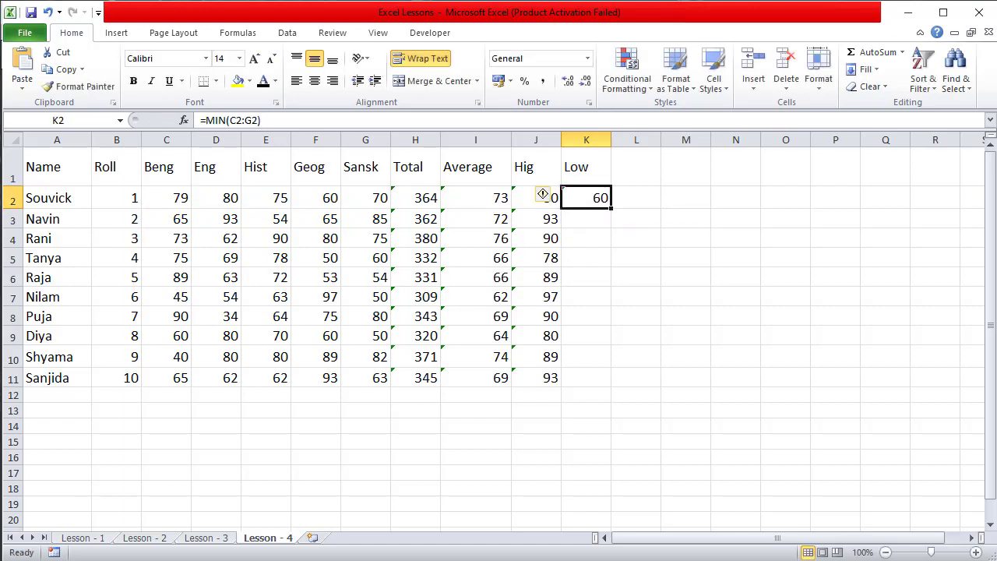
left_click_drag(612, 211, 633, 380)
left_click(725, 372)
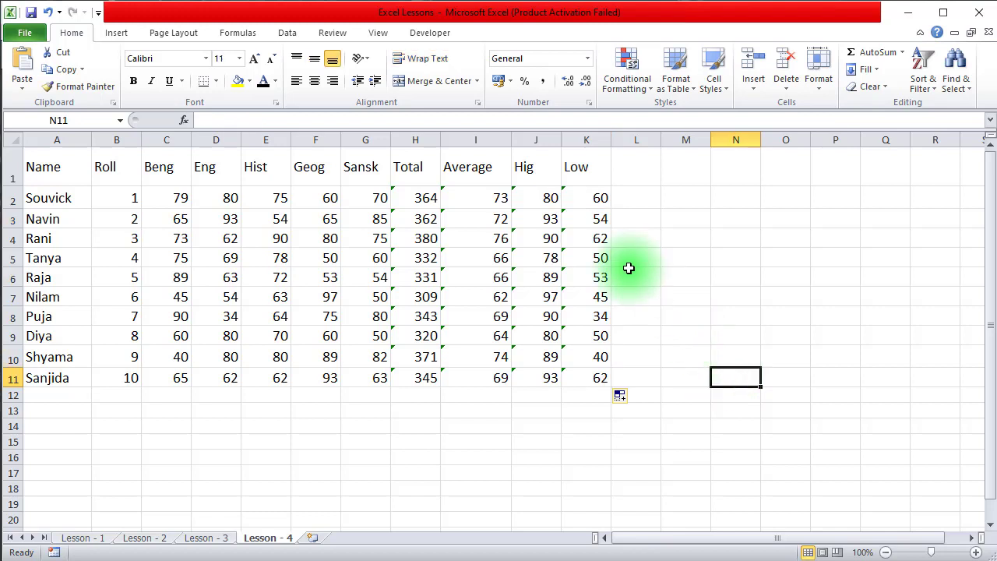
- Review the highest marks in J2:J11 and the lowest marks in K2:K11
left_click_drag(537, 198, 541, 369)
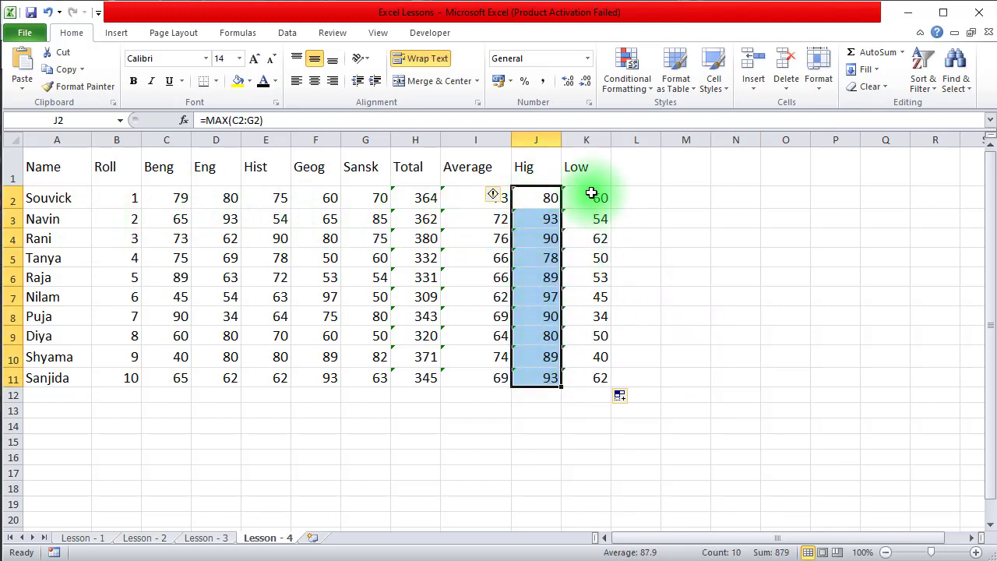
left_click_drag(592, 197, 590, 378)
left_click(709, 339)
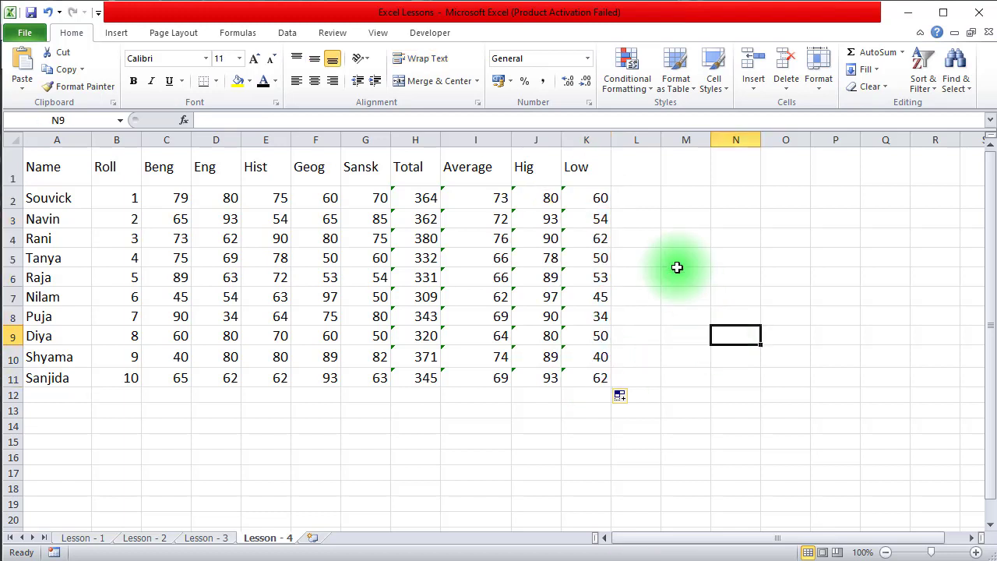
- Add a new column header GRADE in L1, beside the Low column
left_click(636, 173)
type("grad")
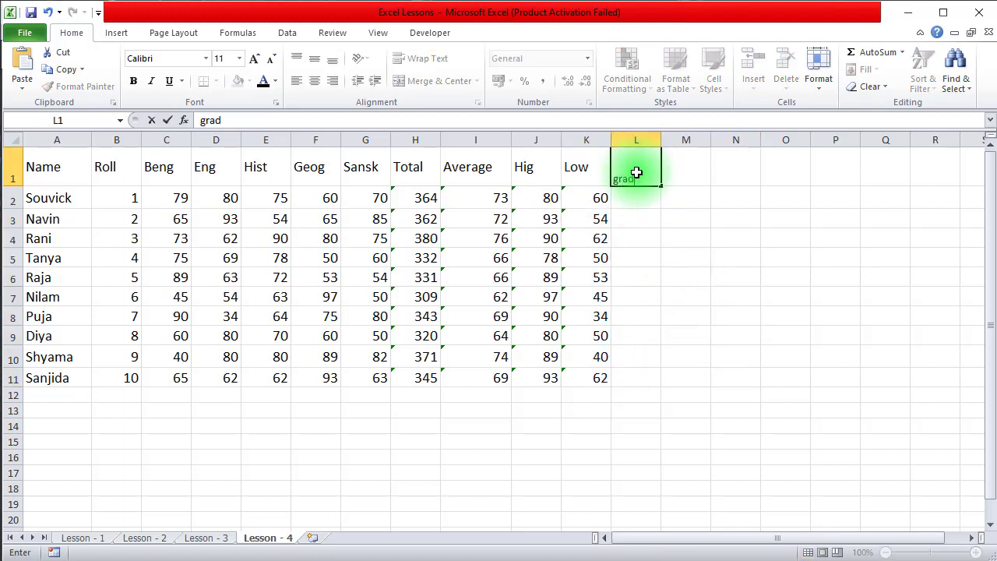
type("e")
key("Return")
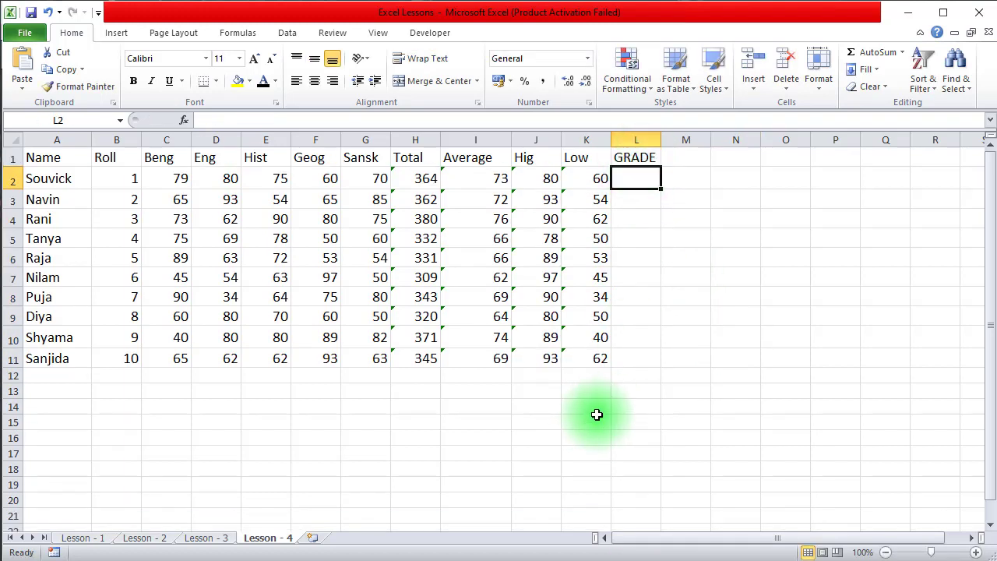
- Switch to M.S Excel 2010.pdf in Adobe Reader and read the tasks on adding the Grade column and sorting by name
left_click(532, 560)
scroll(579, 388, "down", 8)
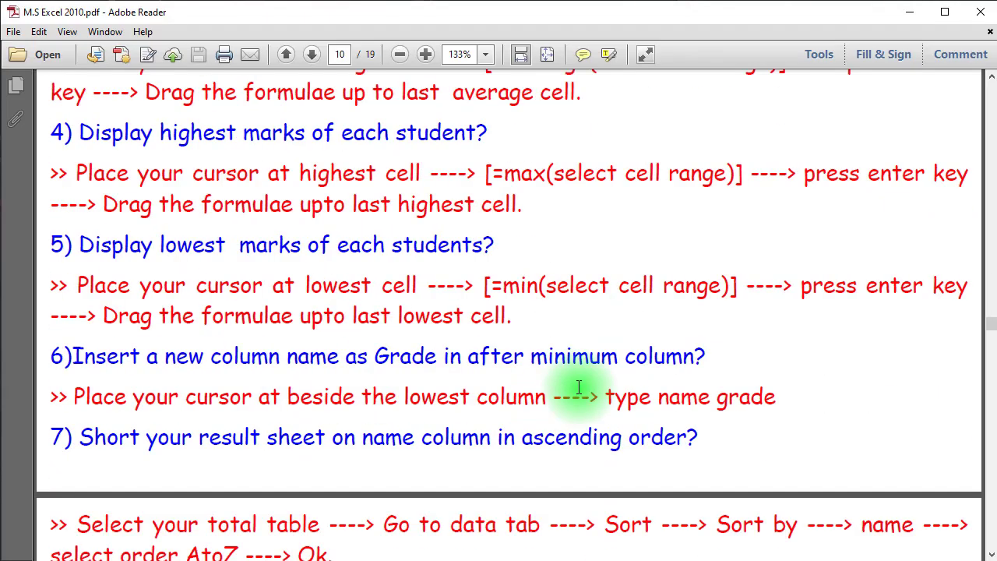
scroll(579, 388, "up", 1)
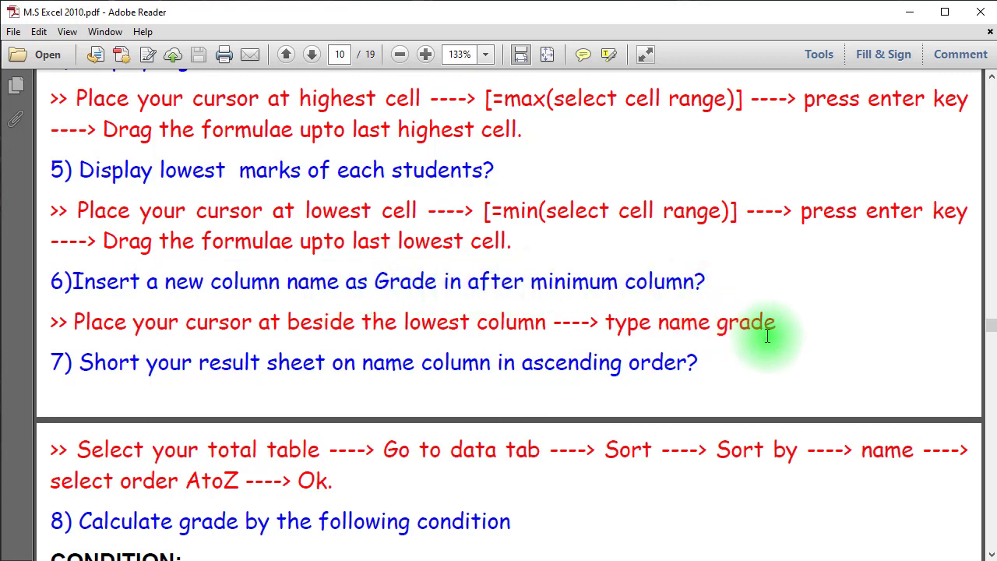
scroll(767, 336, "down", 1)
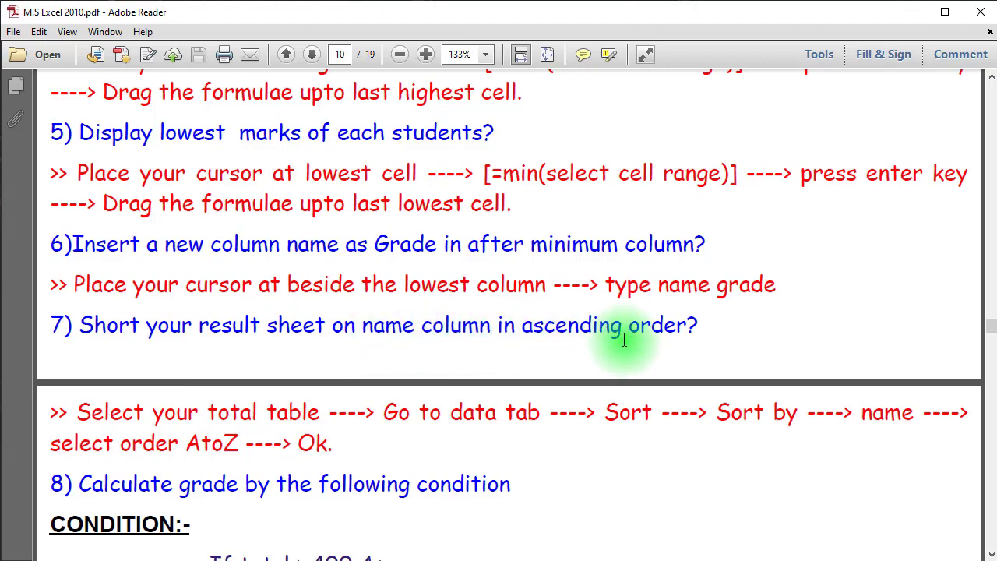
- Return to Excel and sort the whole marks table A1:L11 by Name in A to Z order
left_click(466, 559)
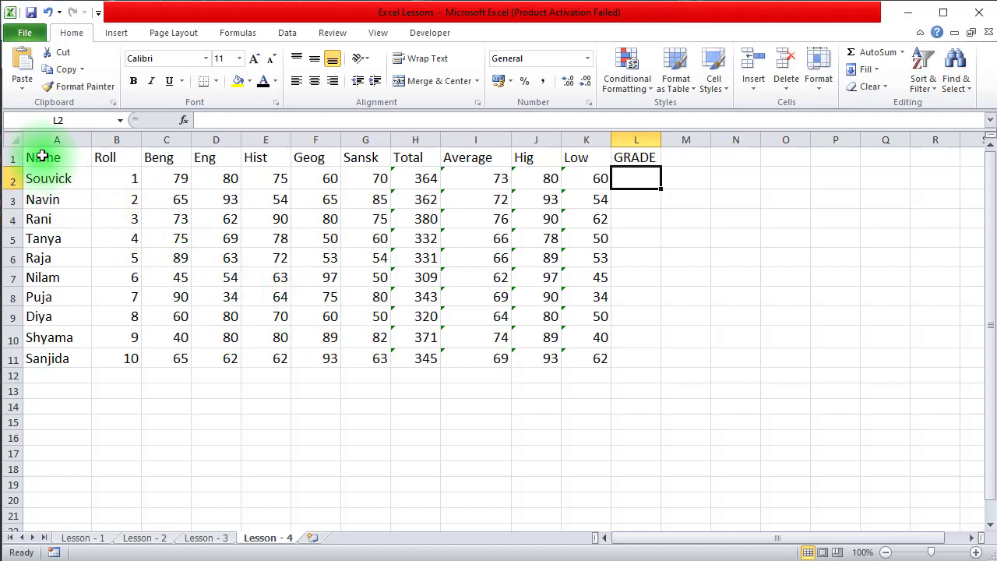
left_click_drag(42, 157, 646, 357)
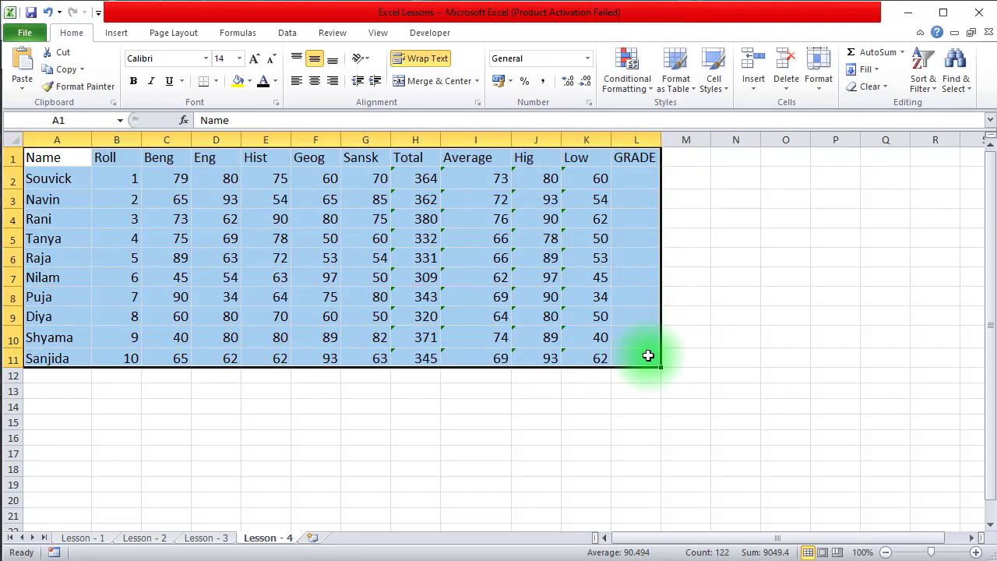
left_click(290, 34)
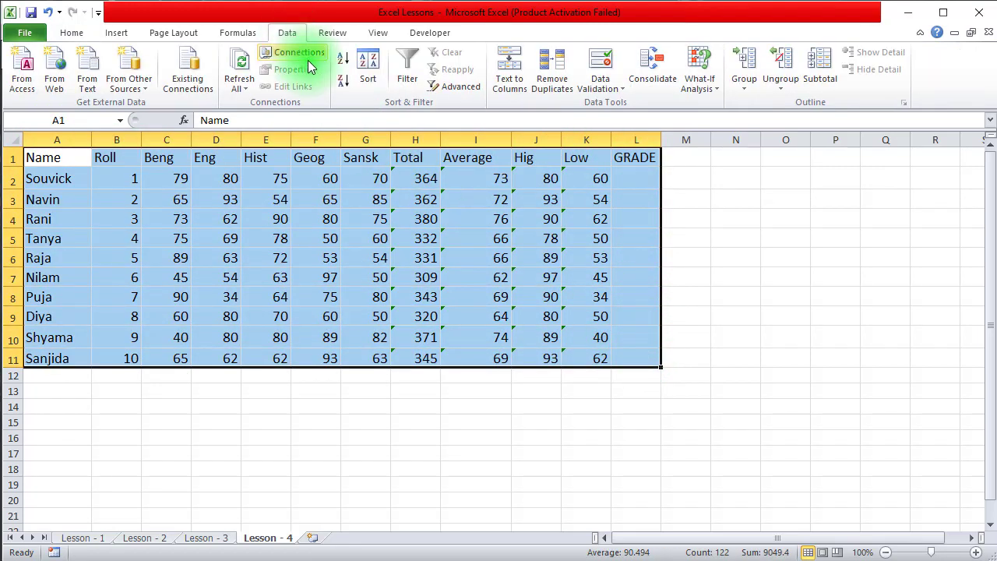
left_click(366, 71)
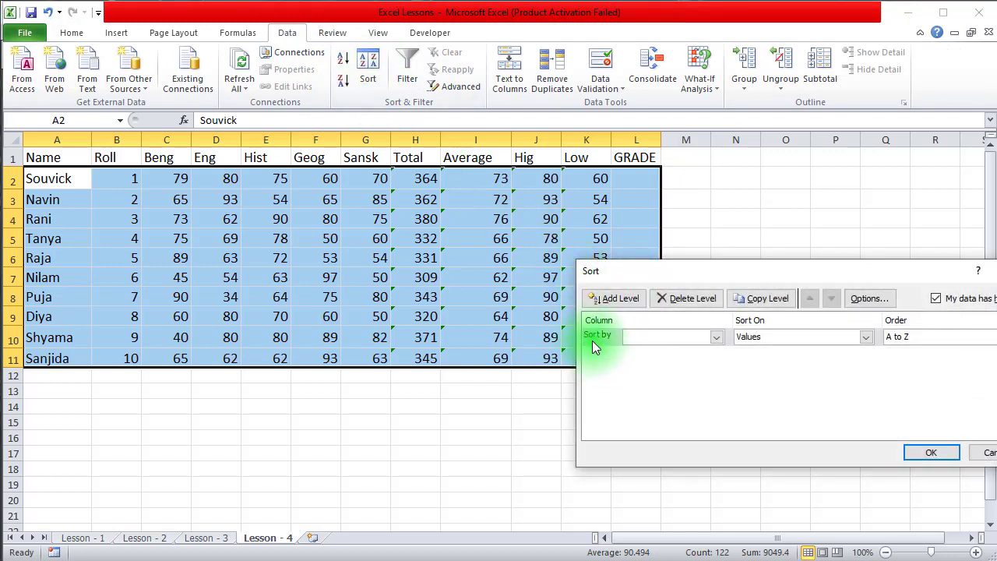
left_click(718, 338)
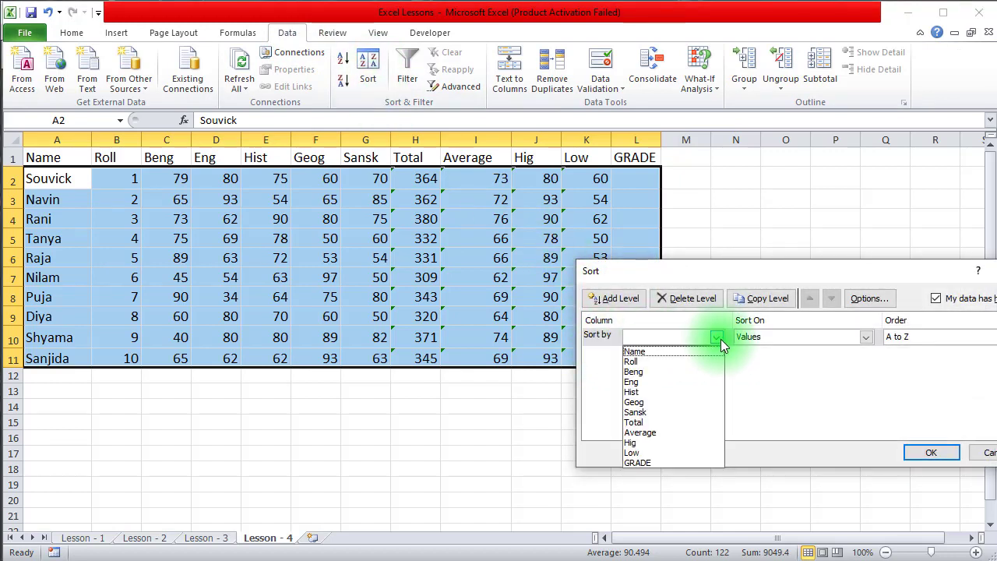
left_click(638, 353)
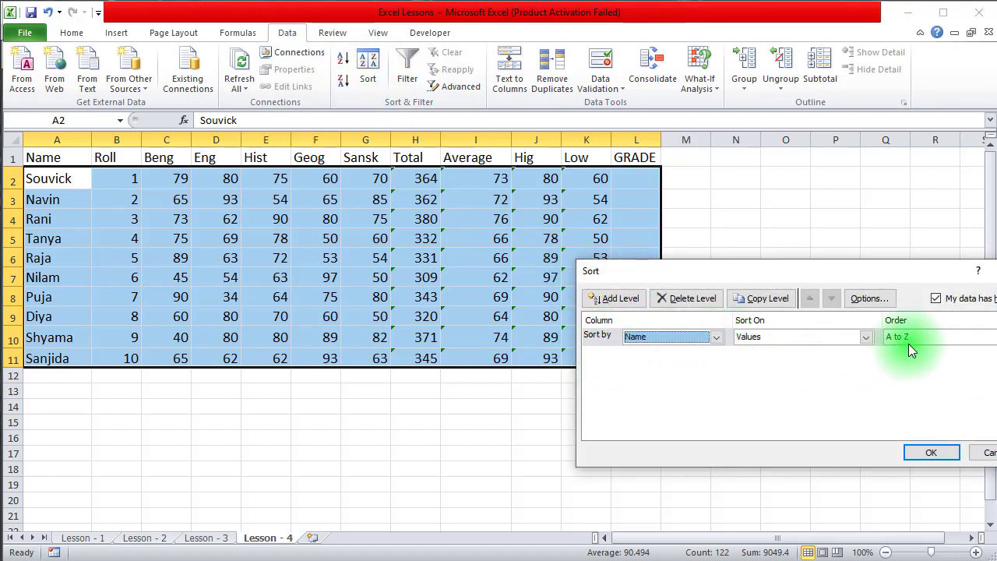
left_click(934, 454)
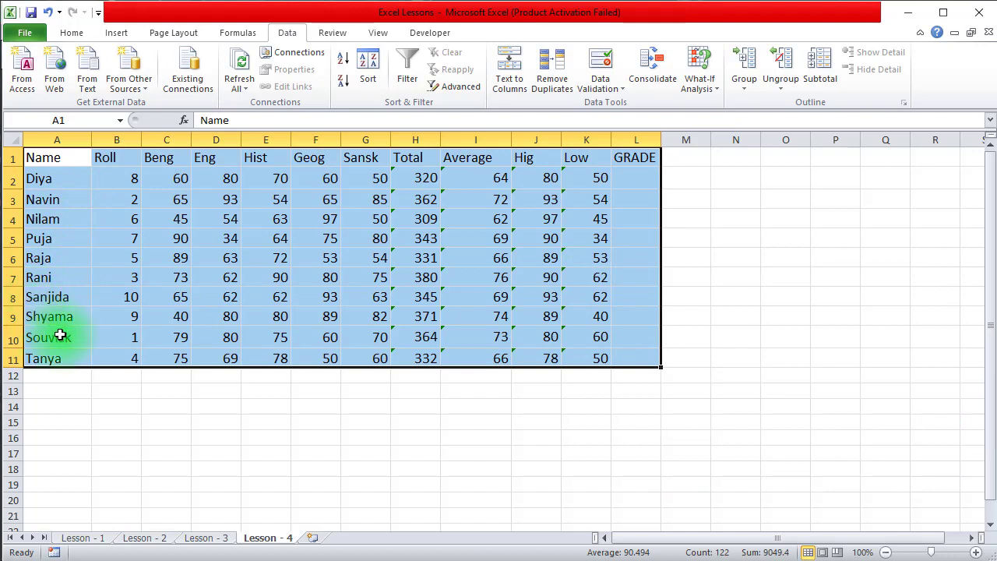
- Select grade cell L2, switch to the PDF in Adobe Reader and read the grade conditions and formula of task 8
left_click(631, 179)
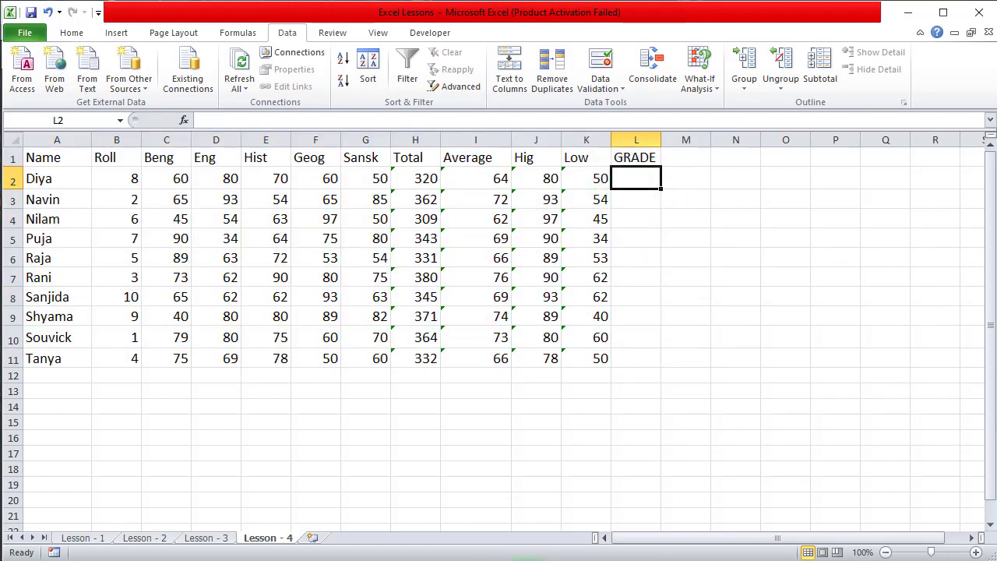
left_click(527, 559)
scroll(528, 420, "down", 2)
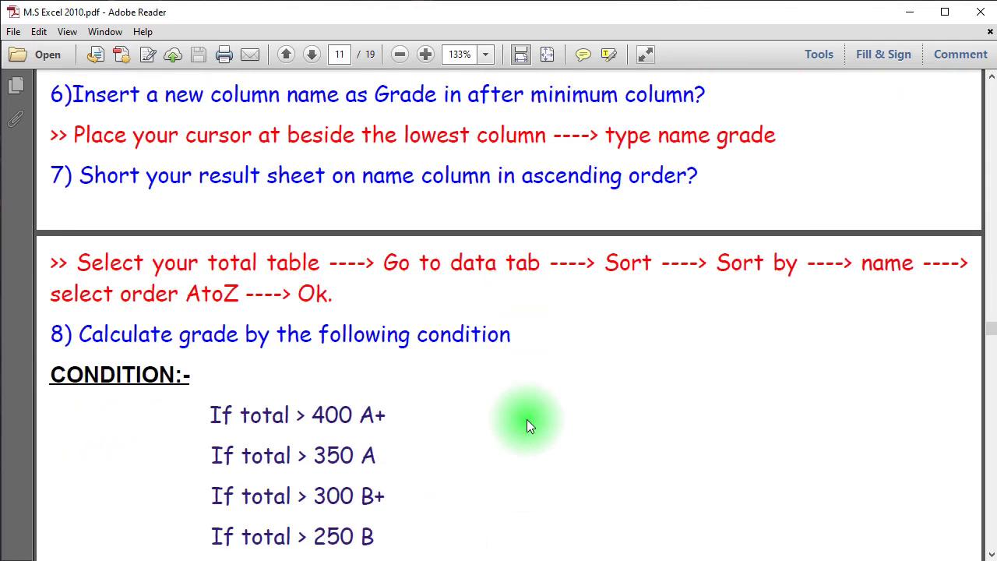
scroll(526, 419, "down", 2)
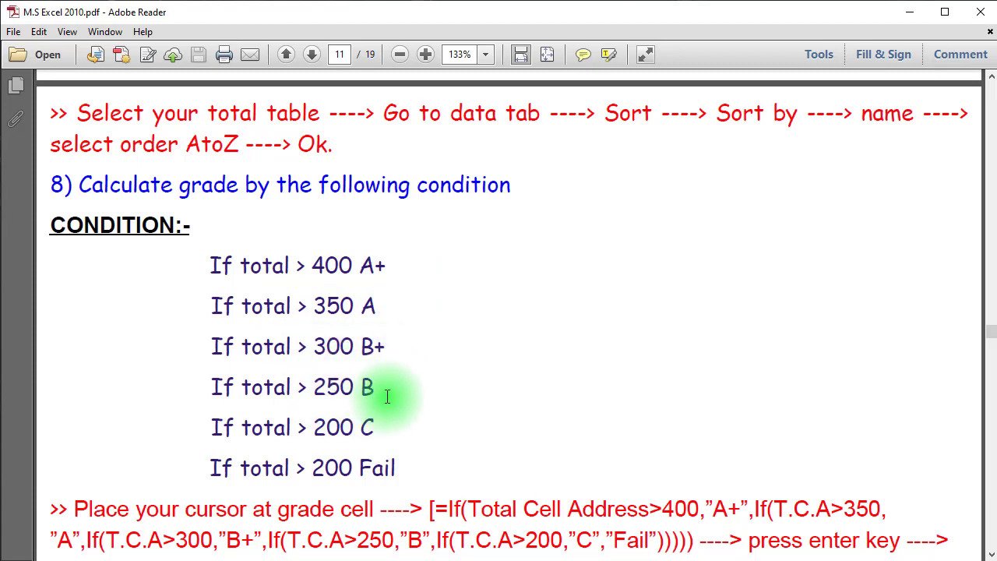
scroll(445, 425, "down", 1)
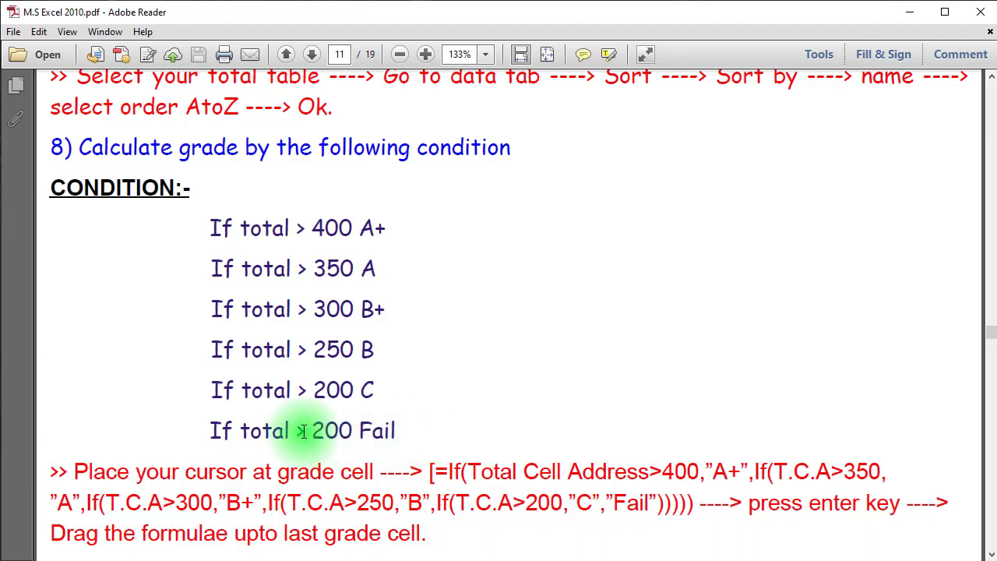
left_click(304, 433)
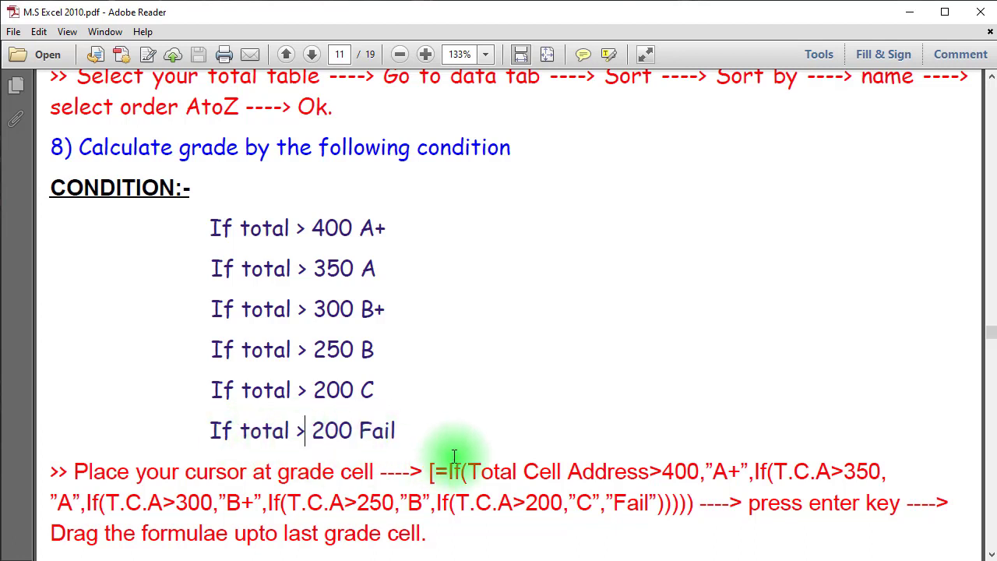
left_click_drag(208, 230, 392, 436)
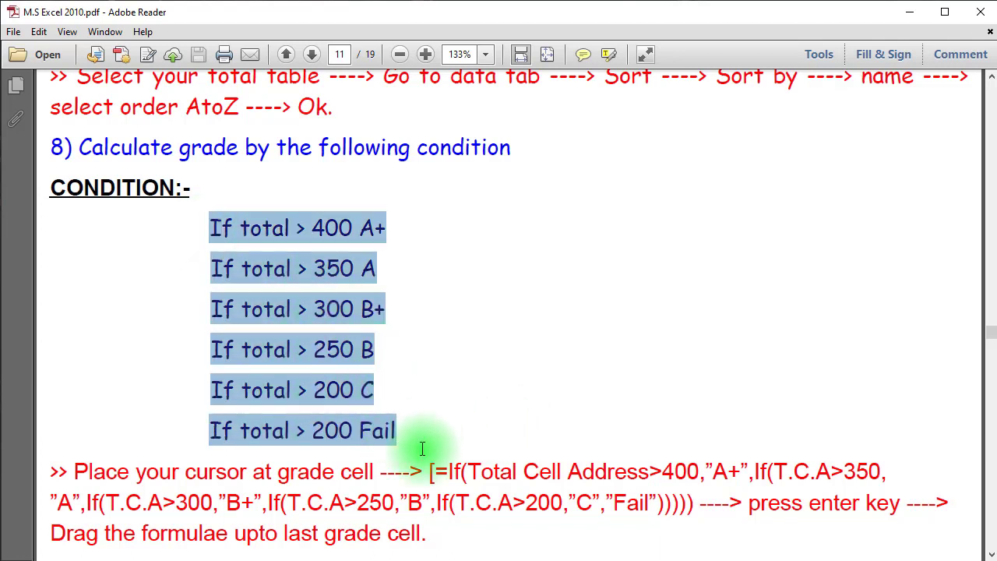
- Switch back to Excel and start a nested IF formula in L2, grading H2>400 as "A+" and H2>350 as "A"
left_click(477, 560)
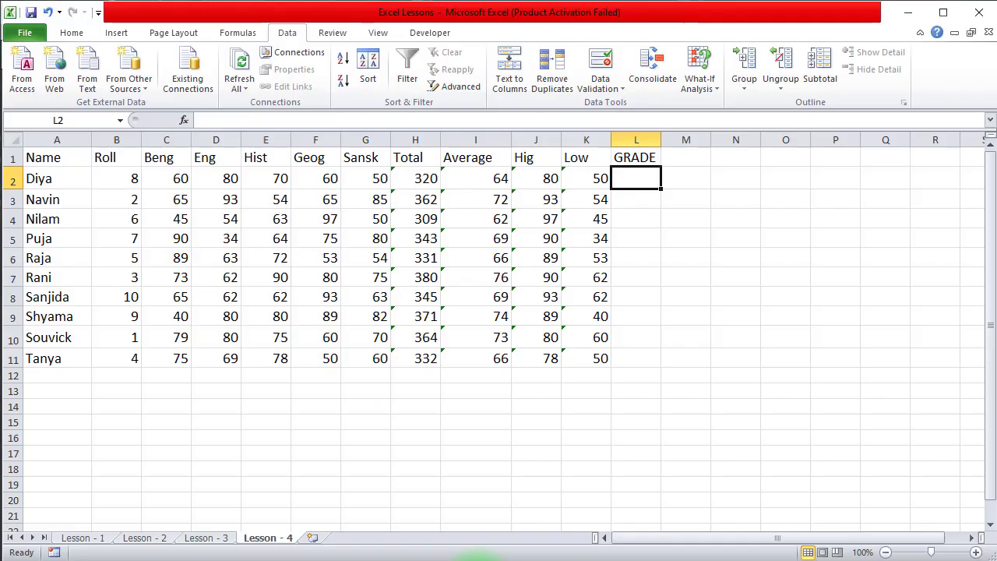
type("=")
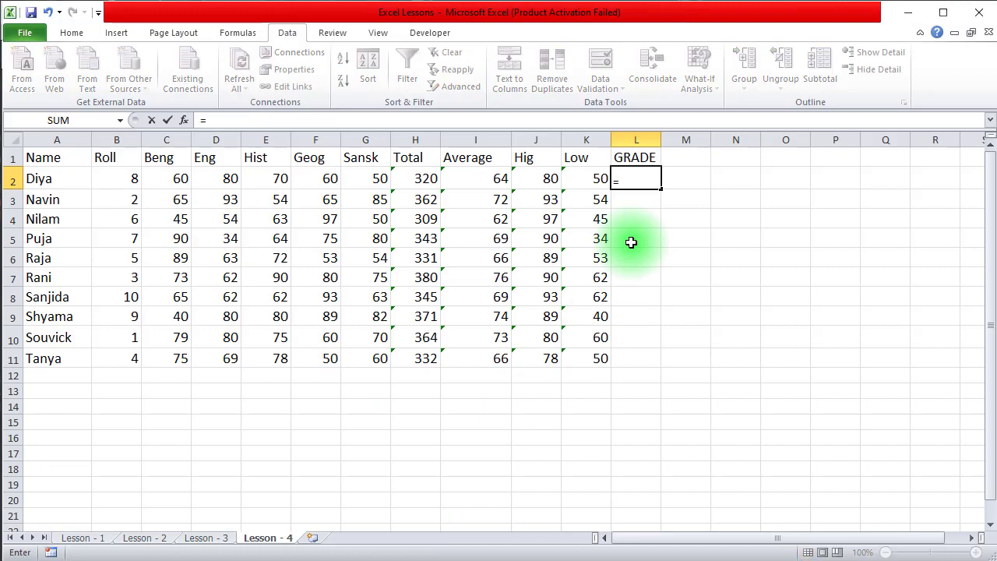
type("IF(")
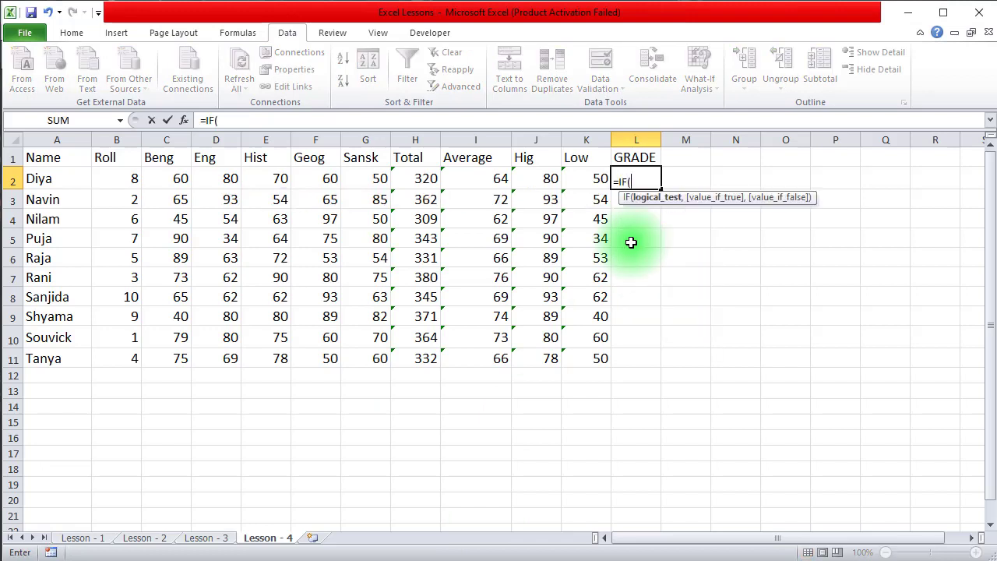
left_click(422, 178)
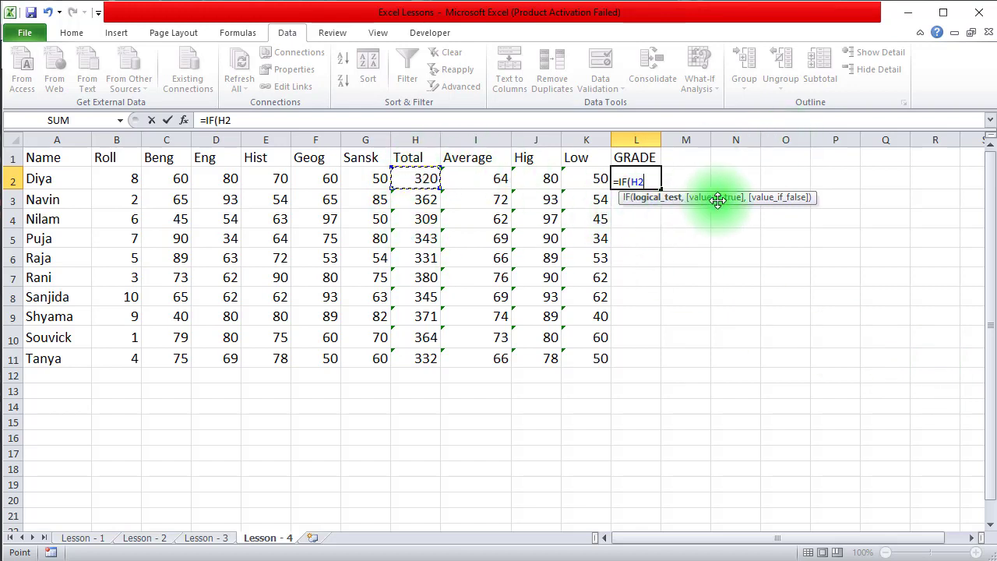
type(">400,\"")
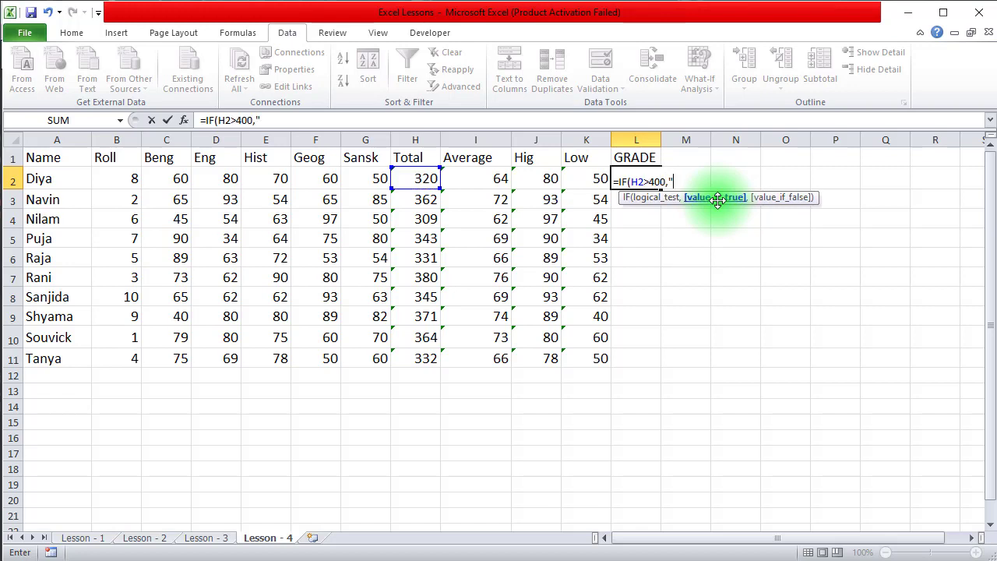
type("A+\",I")
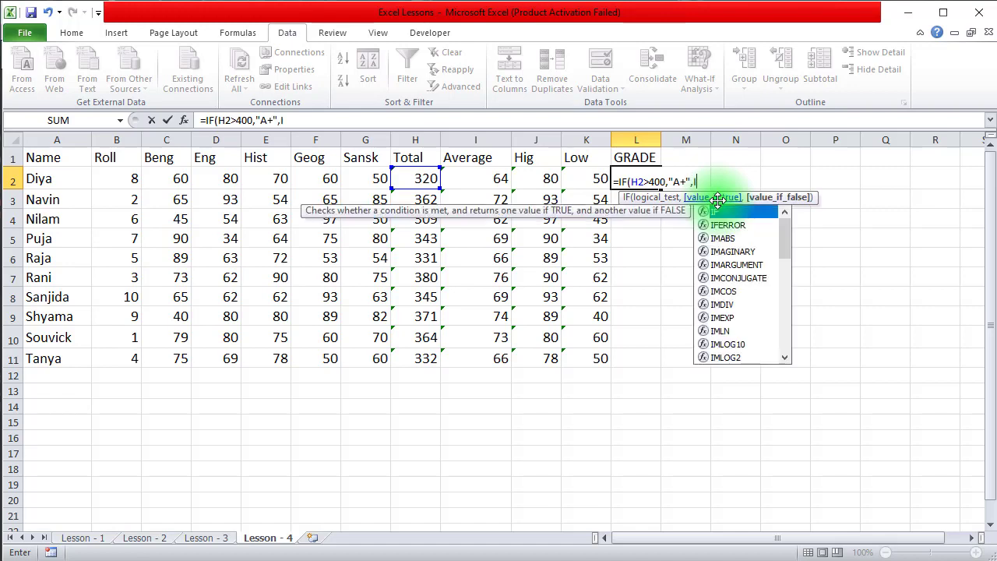
type("F(H2>")
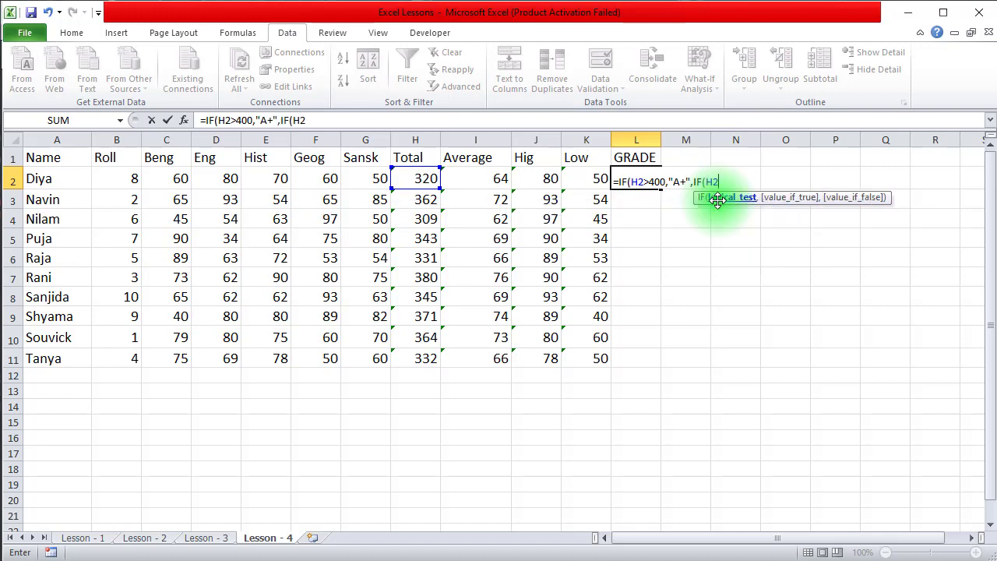
type("350,\"")
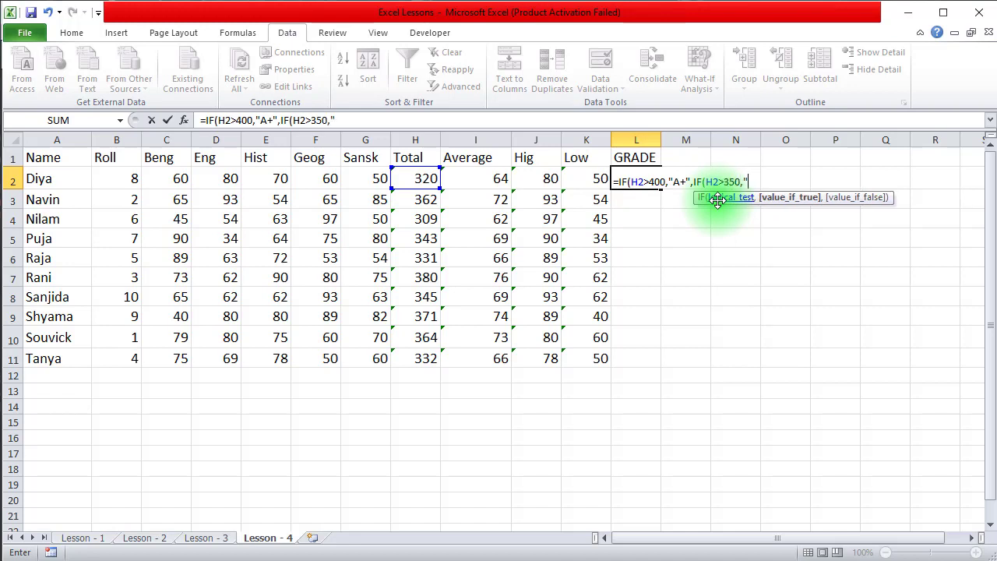
type("A\",")
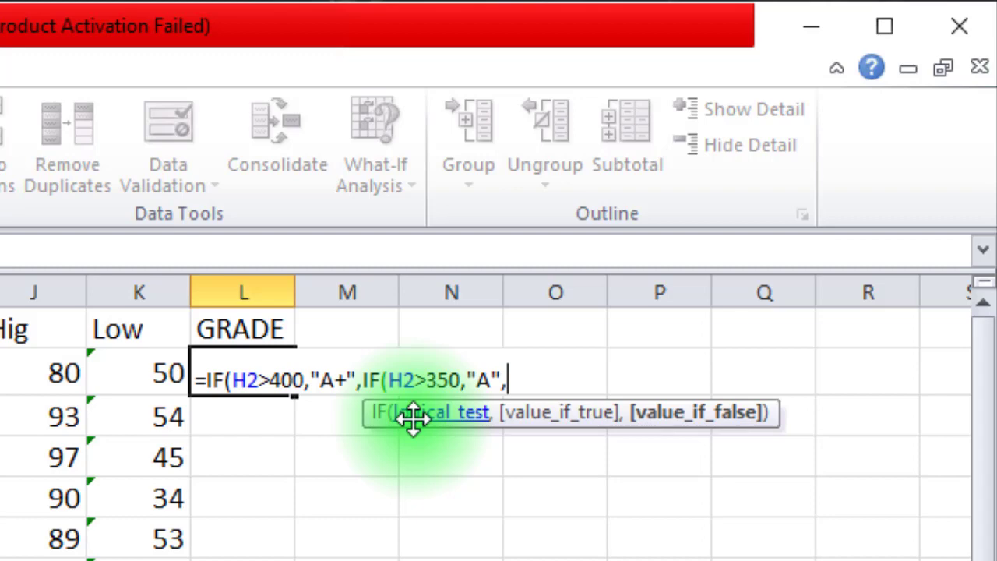
- Extend the L2 formula with nested IF conditions grading H2>300 as "B+" and H2>250 as "B"
type("IF(H2")
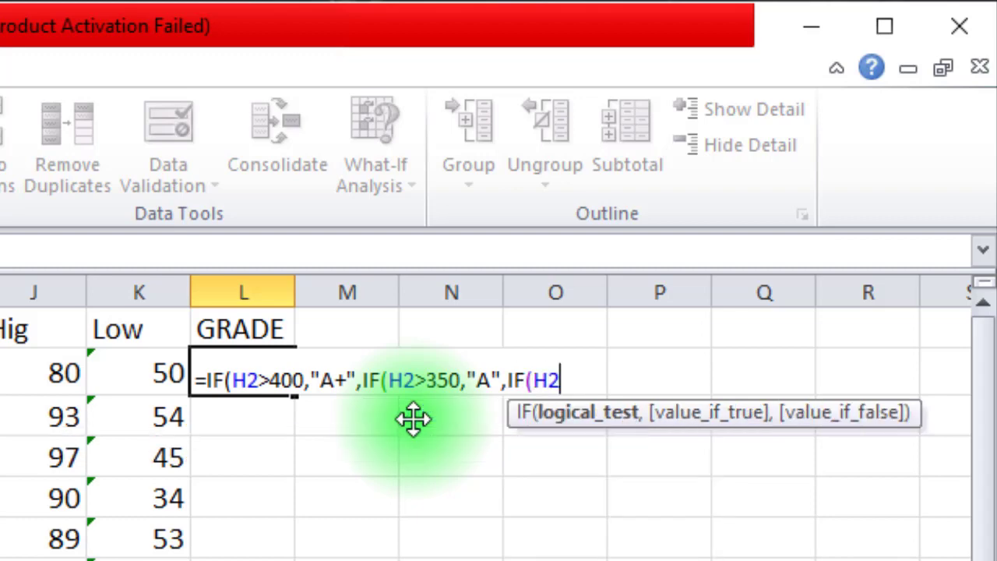
type(">25")
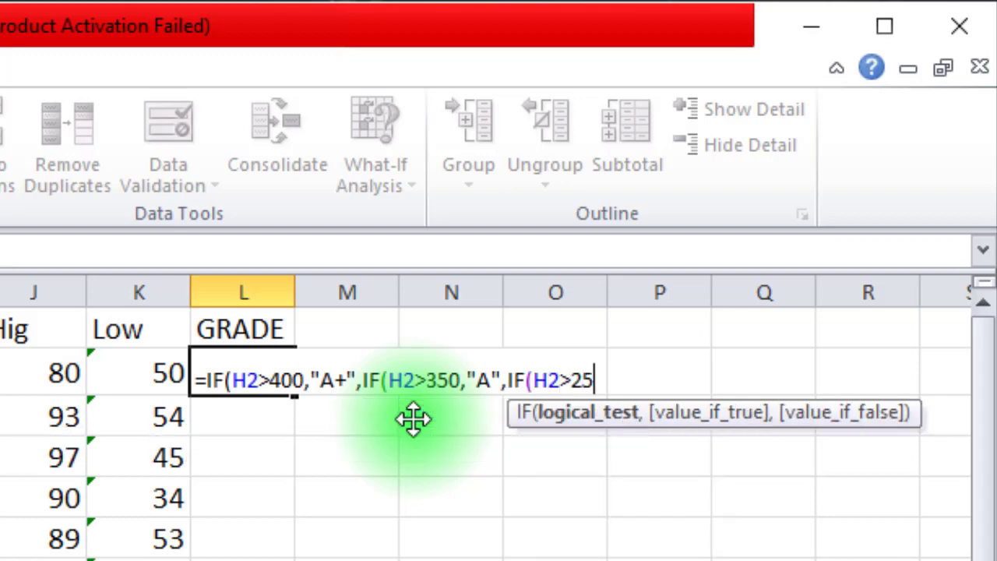
key("BackSpace")
key("BackSpace")
type("300,\"")
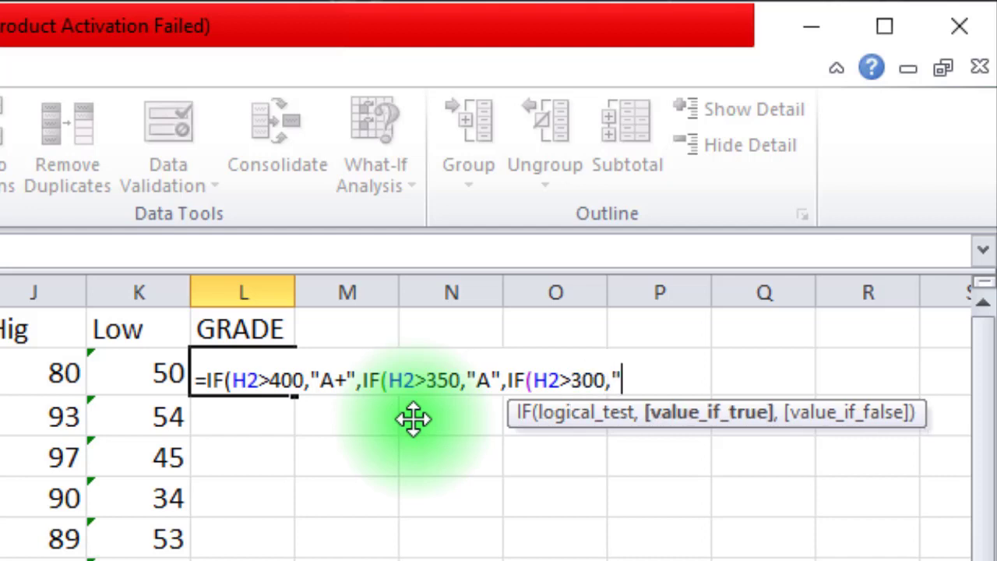
type("B+\",IF(")
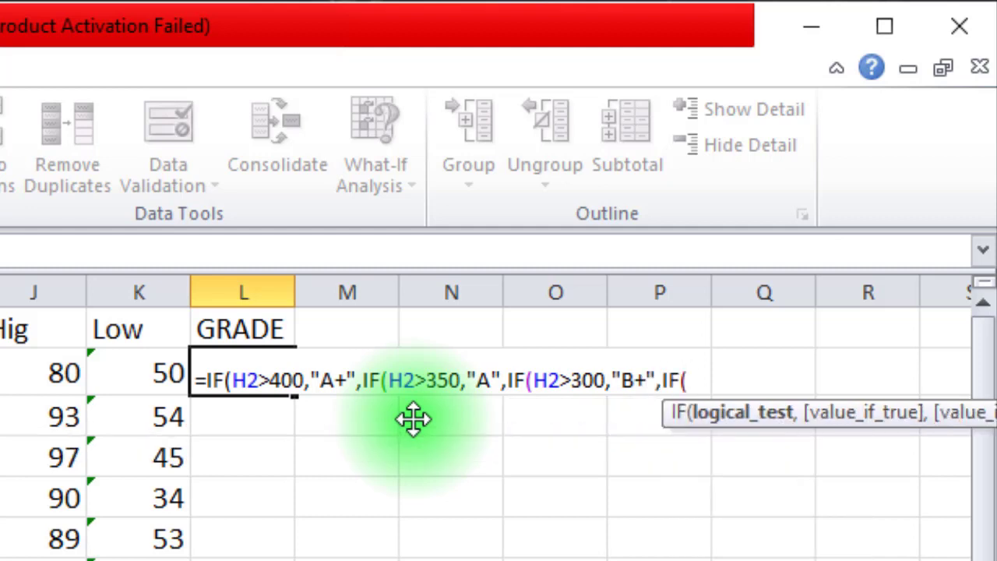
type("H2>")
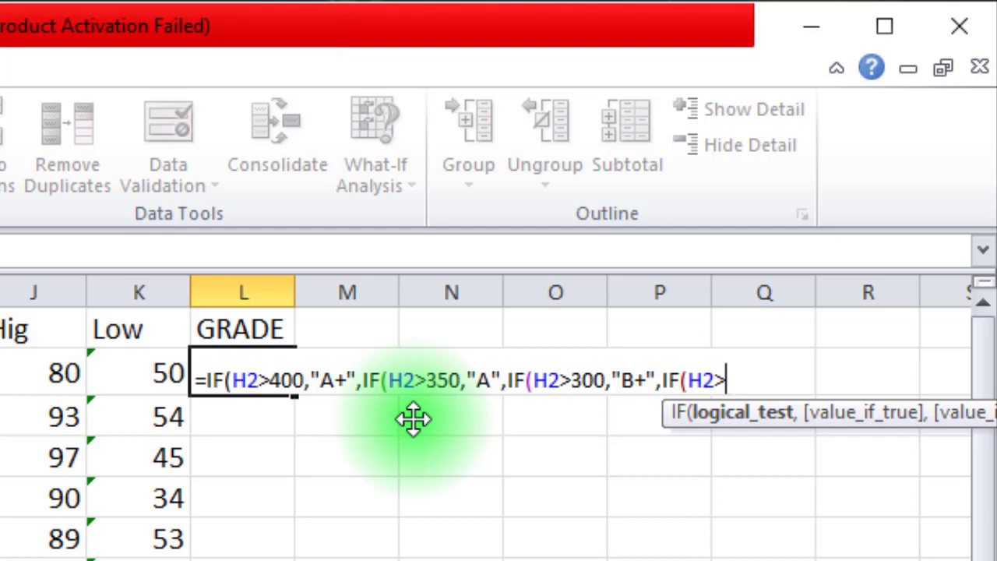
type("250,\"")
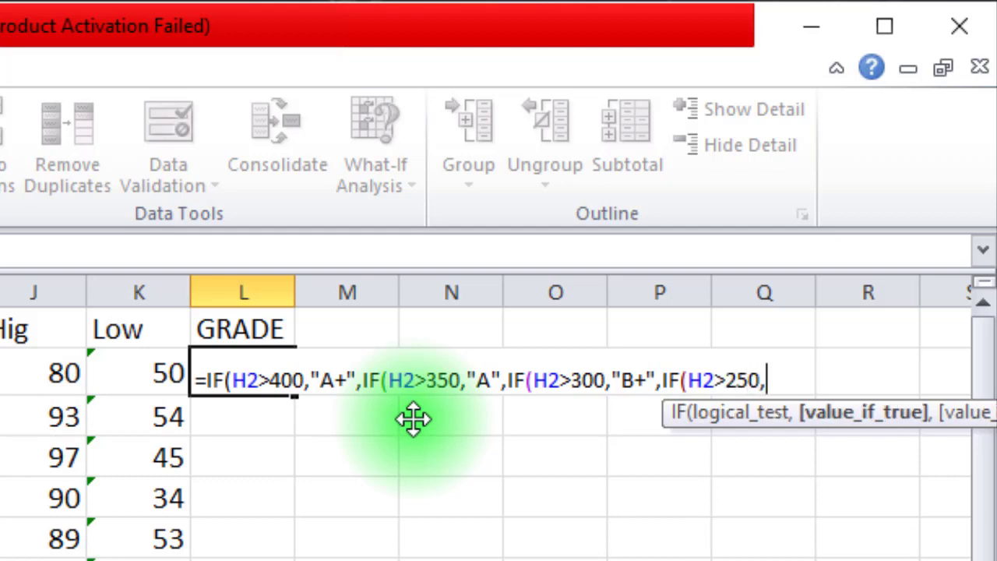
type("B\",IF")
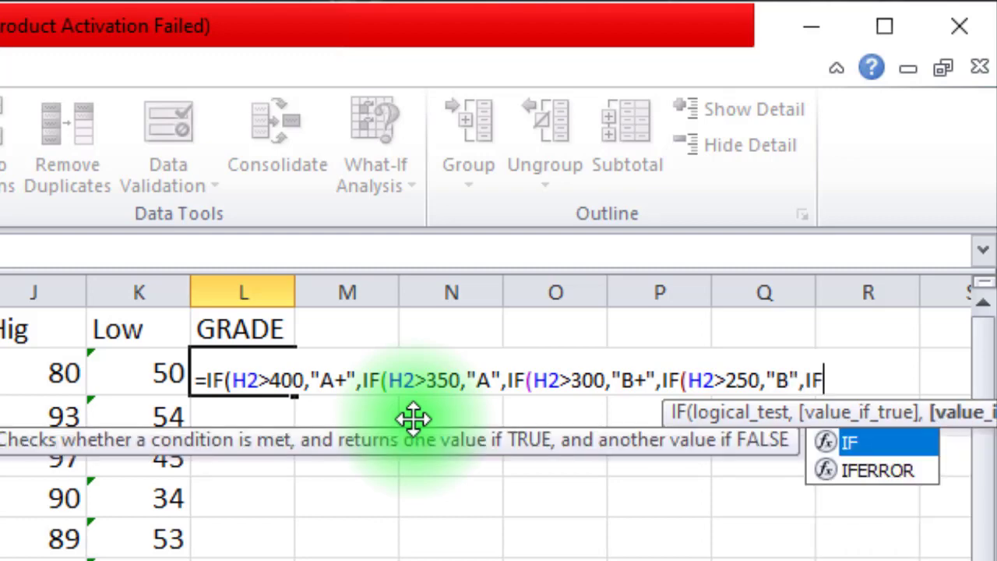
- Add the nested IF condition to the L2 formula that grades H2>200 as "C"
type("(H2")
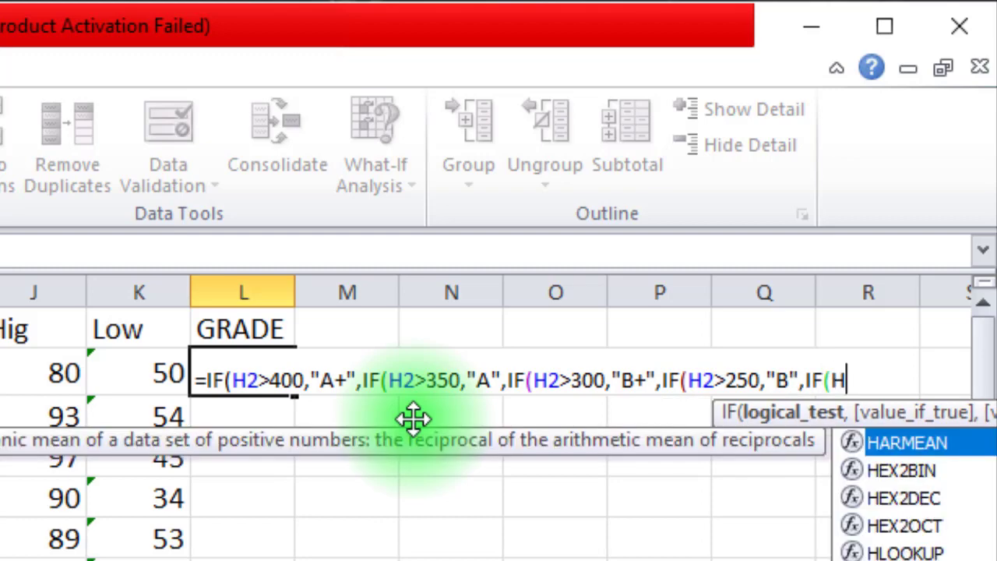
type(">")
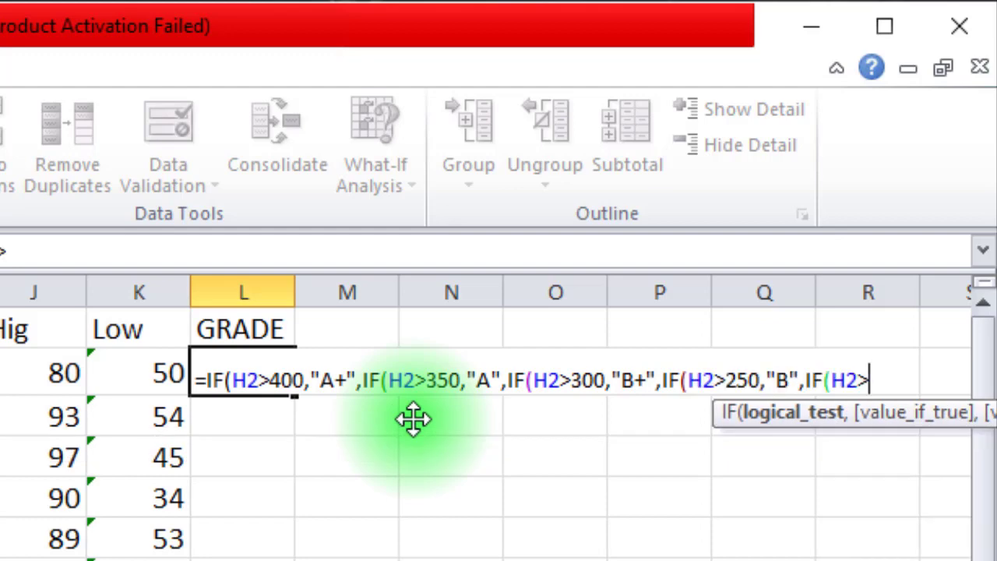
type("250,")
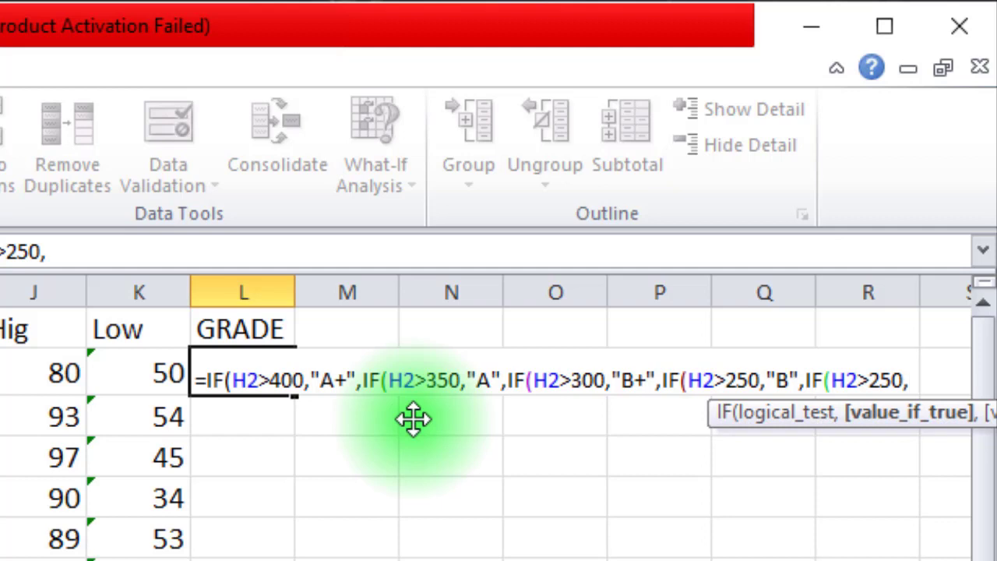
type("\"C")
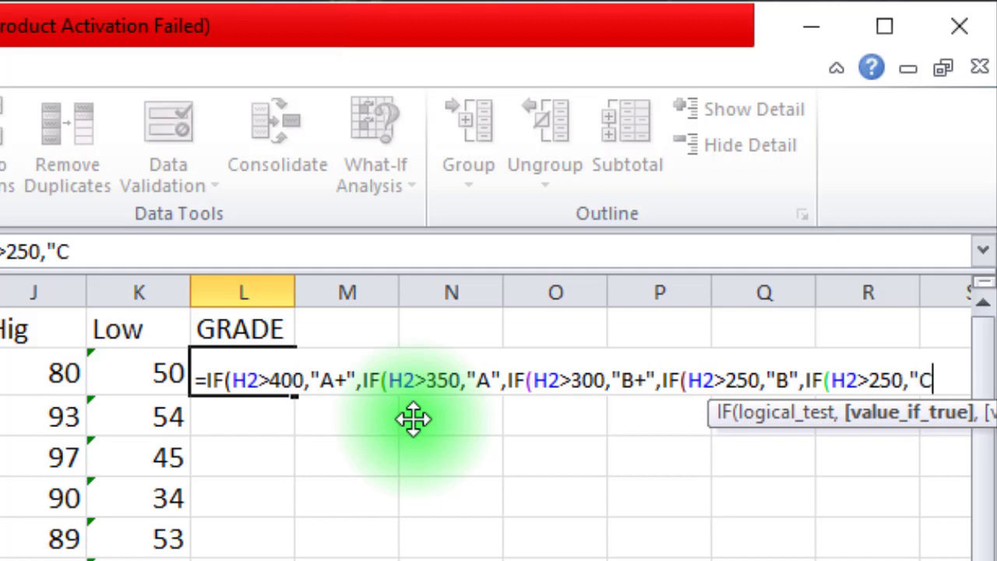
type("\"")
left_click(898, 384)
key("BackSpace")
type("0")
key("End")
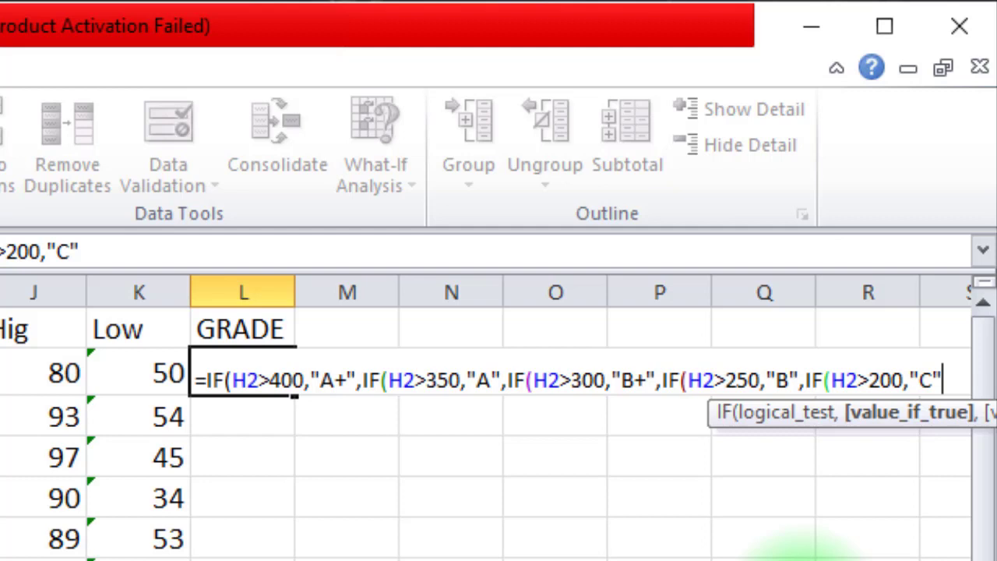
- Finish the L2 formula with "FAIL" as the final otherwise value, close all five IF functions and enter it
type(",\"f")
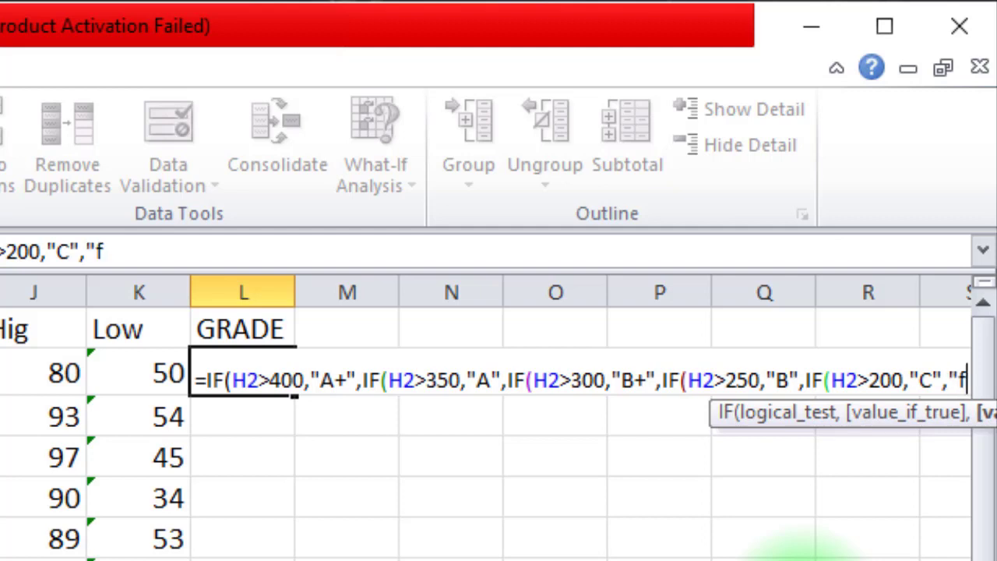
type("A")
key("BackSpace")
key("BackSpace")
type("FAI")
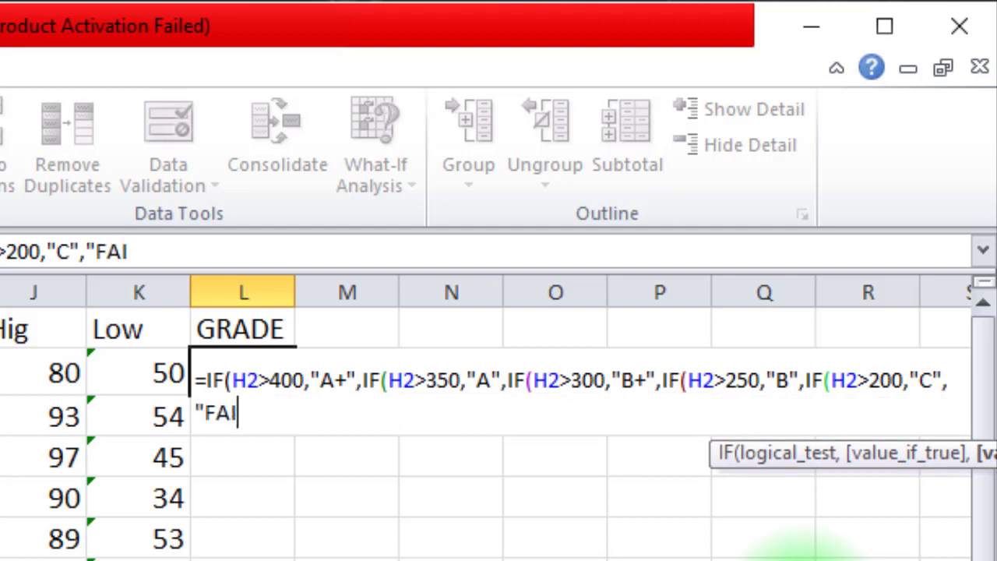
type("L\"")
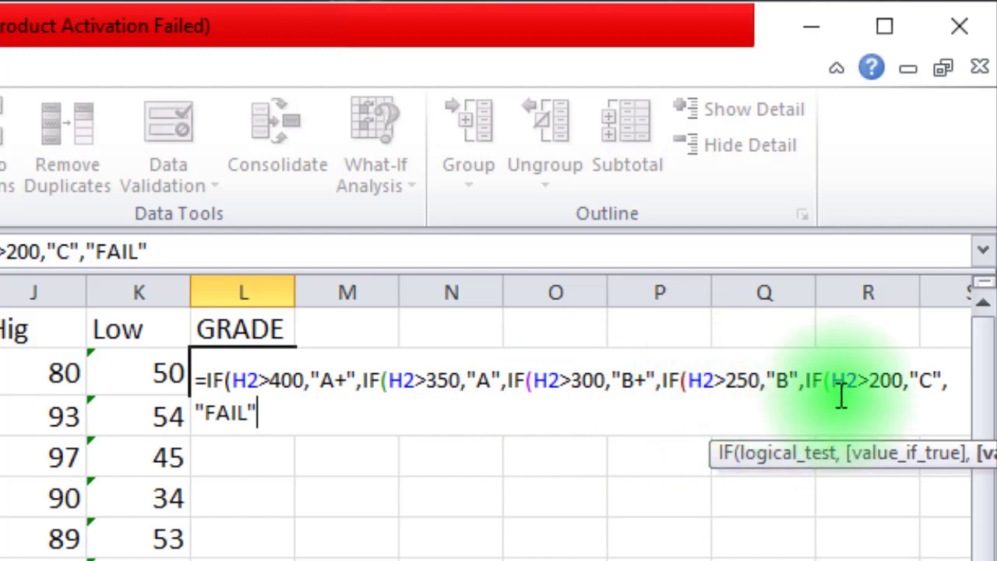
type(")))")
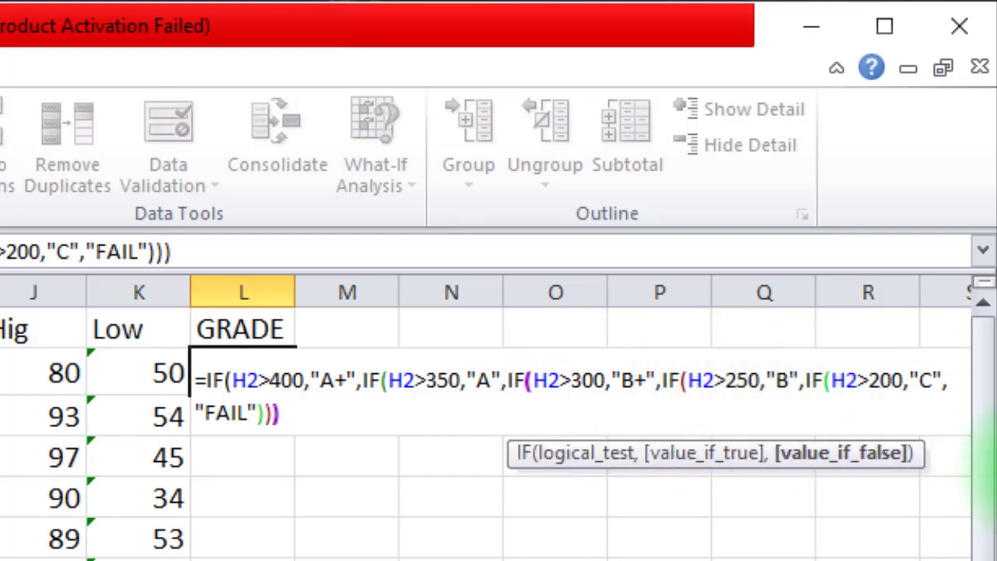
type(")))")
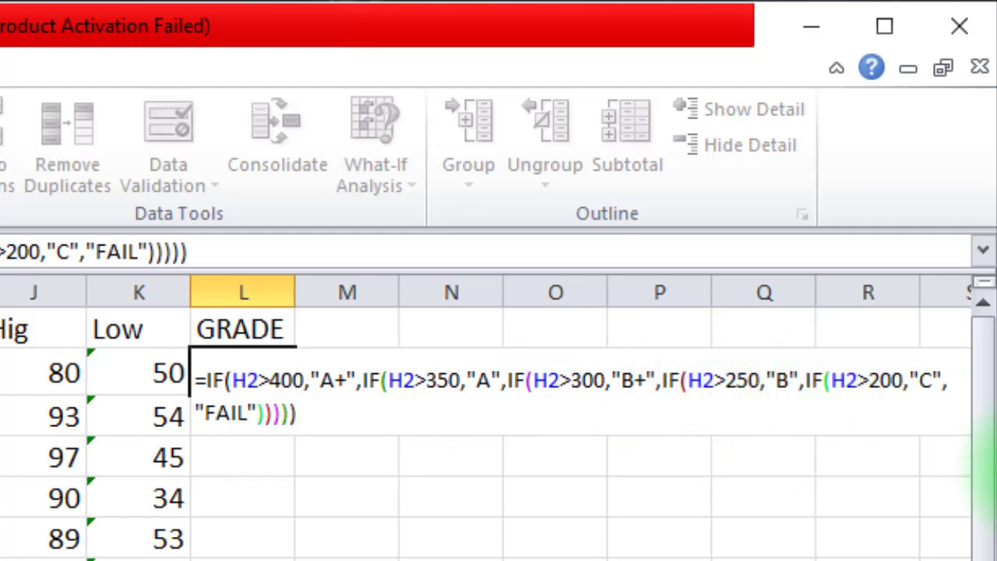
key("Return")
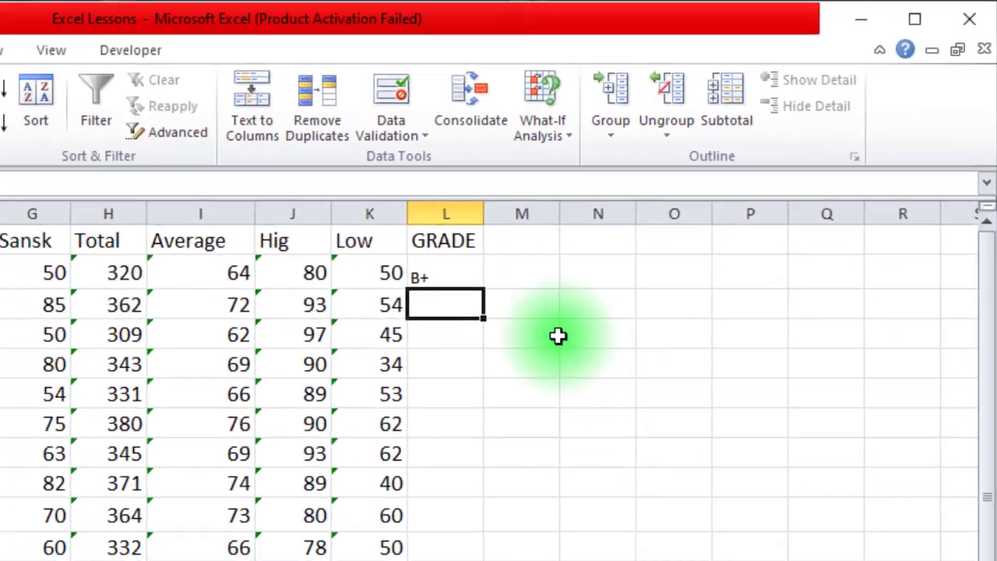
- Fill the grade formula from L2 down to L11 for all students
left_click(273, 384)
left_click_drag(517, 271, 514, 523)
left_click(714, 474)
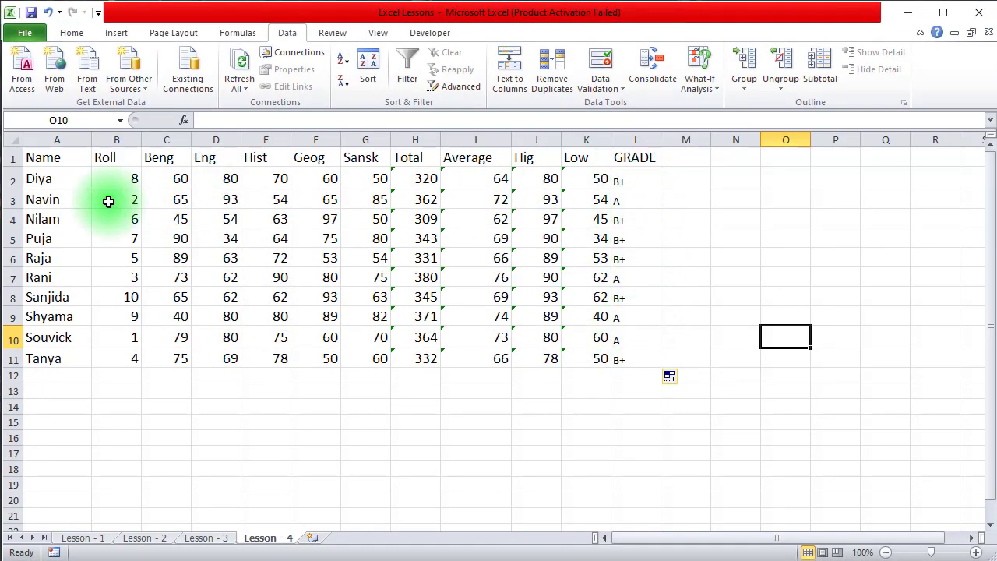
- Test the grade formula on row 3 by setting the Beng, Eng and Hist marks in C3:E3 to 90 each
left_click(168, 203)
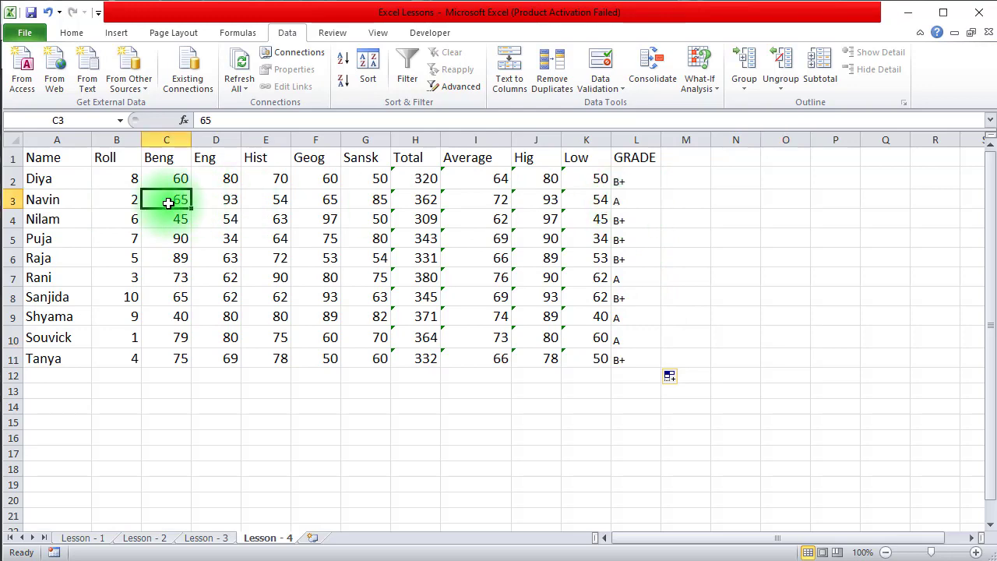
type("90")
key("Tab")
type("90")
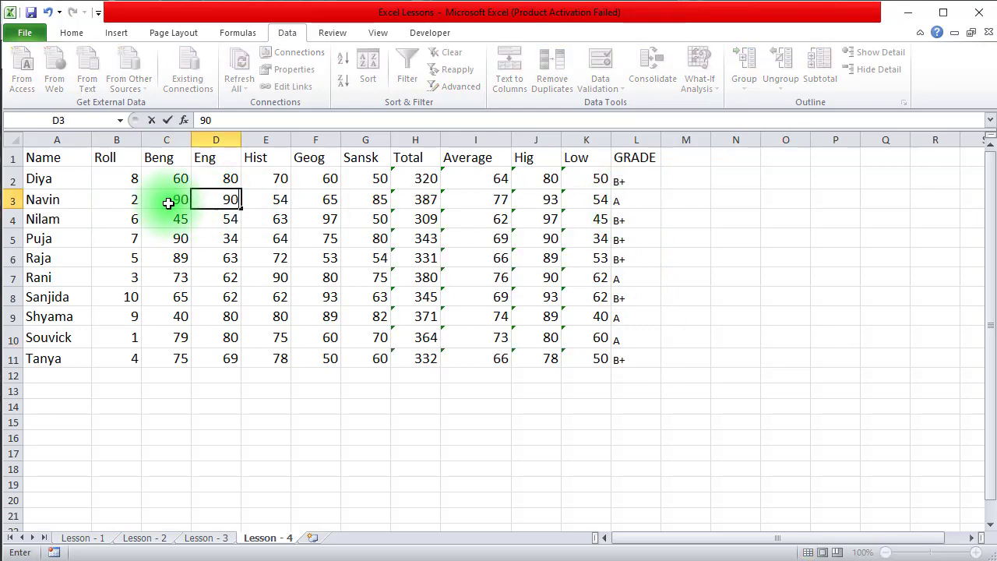
key("Tab")
type("90")
key("Tab")
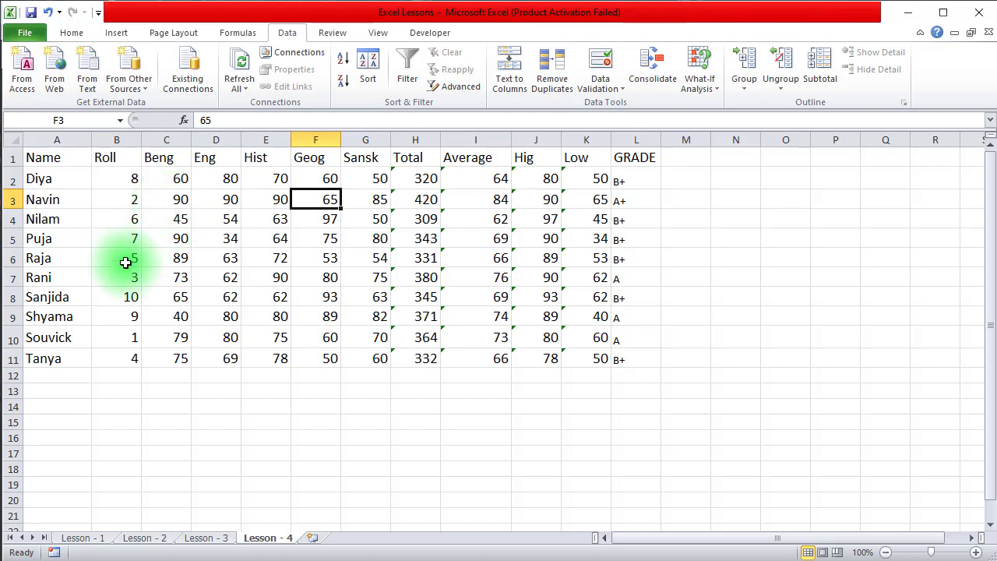
- Test the grade formula on row 11 by setting the Beng, Eng, Hist and Geog marks in C11:F11 to 10 each
left_click(178, 360)
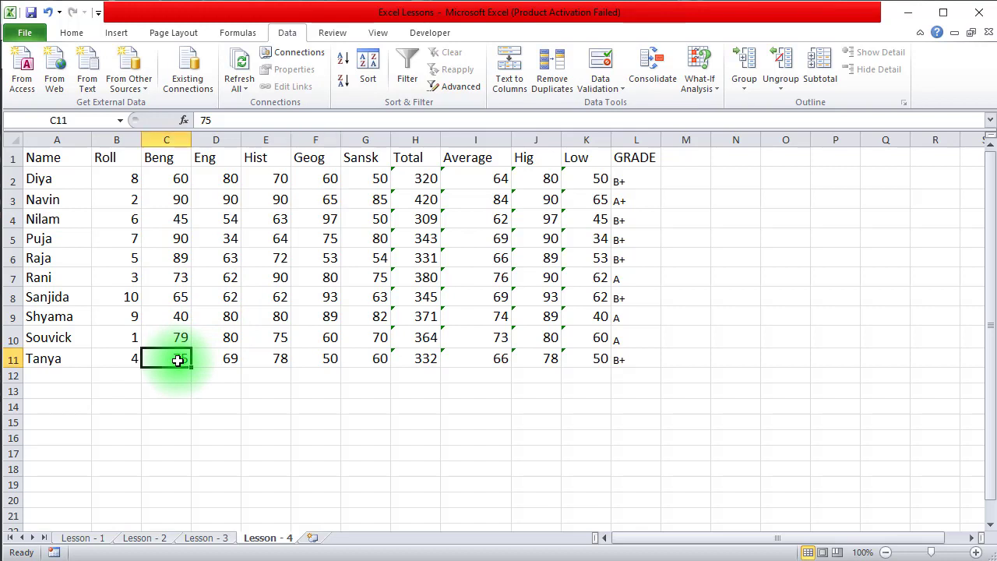
type("10")
key("Tab")
type("10")
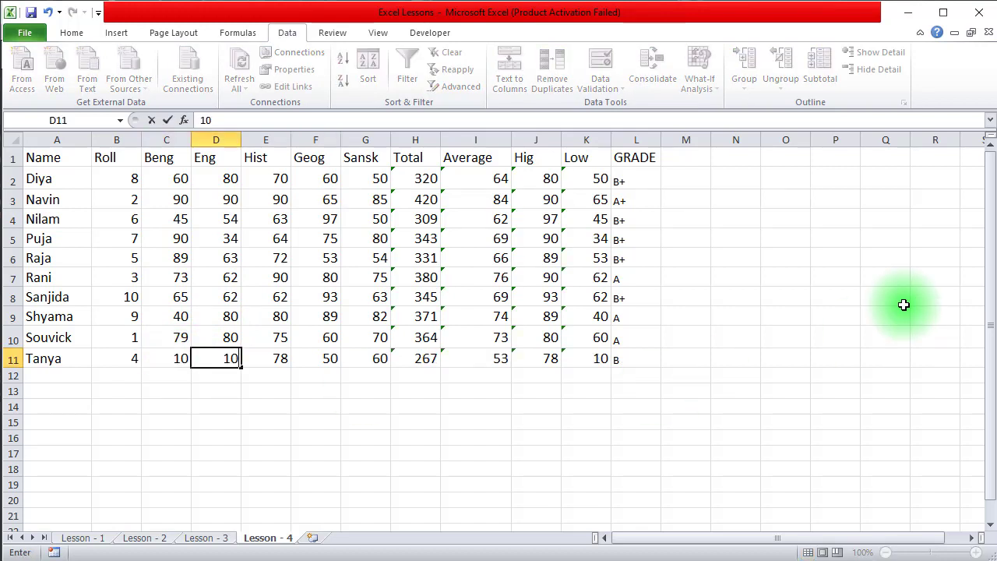
key("Tab")
type("10")
key("Tab")
type("10")
key("Tab")
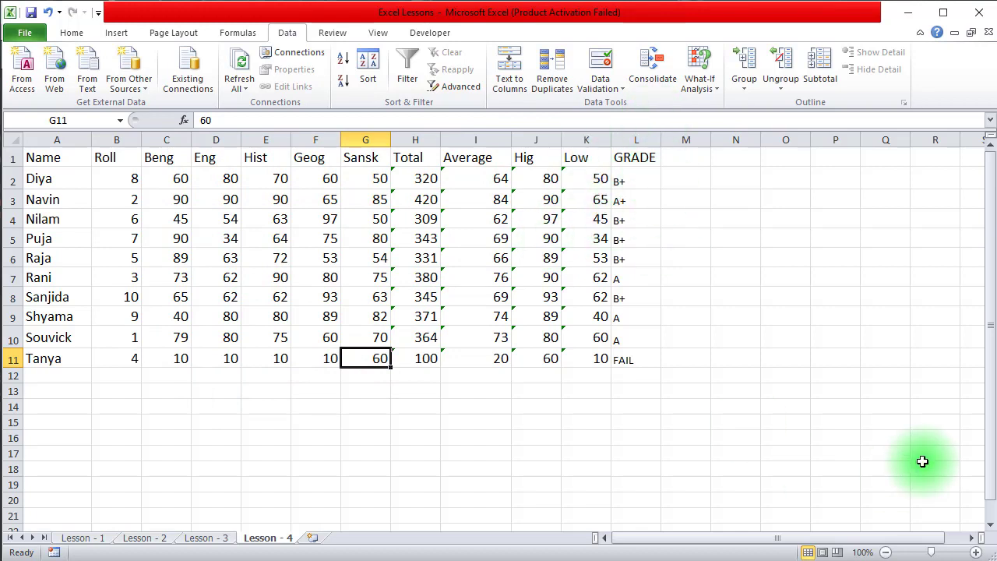
left_click(734, 313)
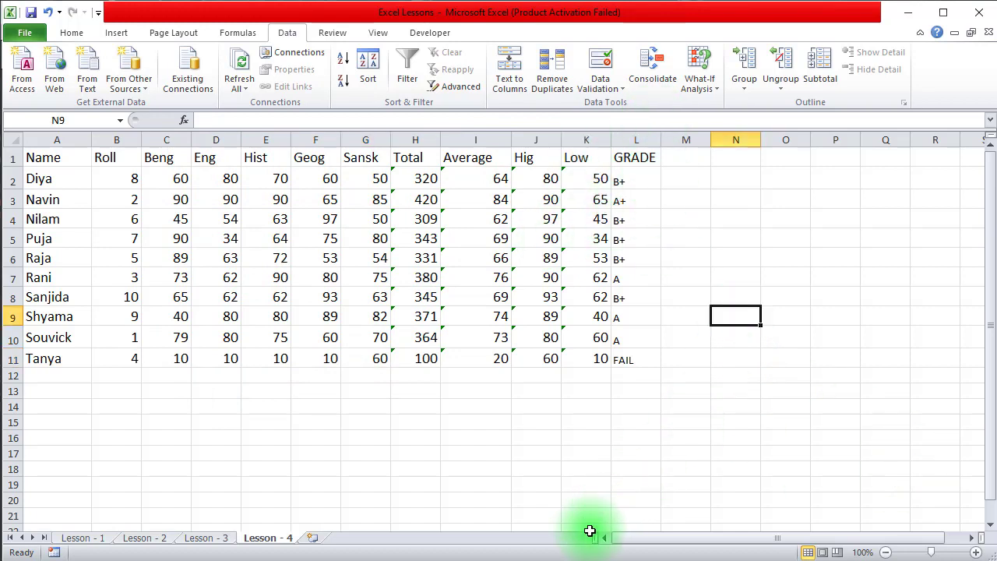
- Switch to the M.S Excel 2010 PDF, read the Advanced Filter exercise in question 9, and return to the workbook
left_click(514, 559)
scroll(571, 338, "down", 7)
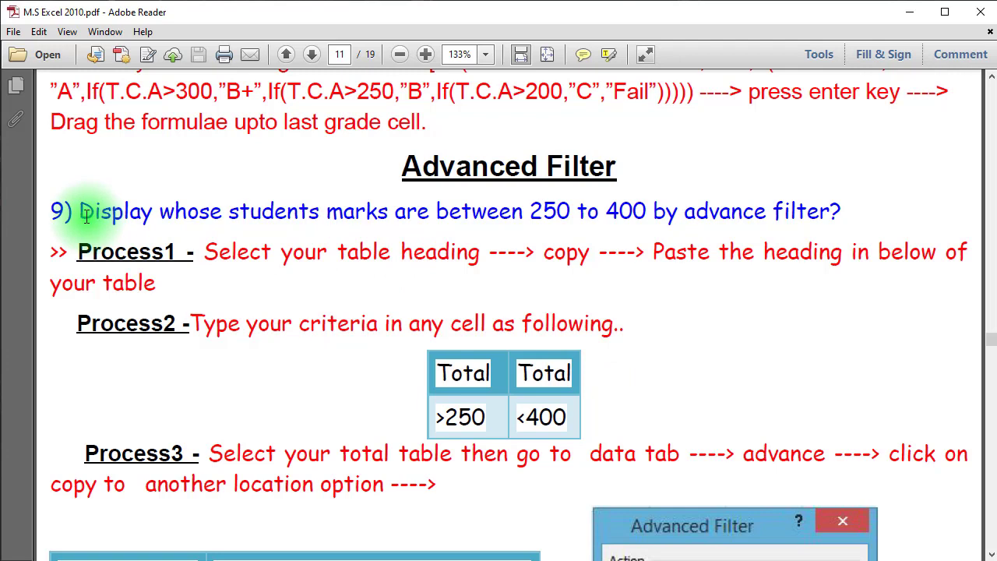
left_click_drag(87, 218, 832, 232)
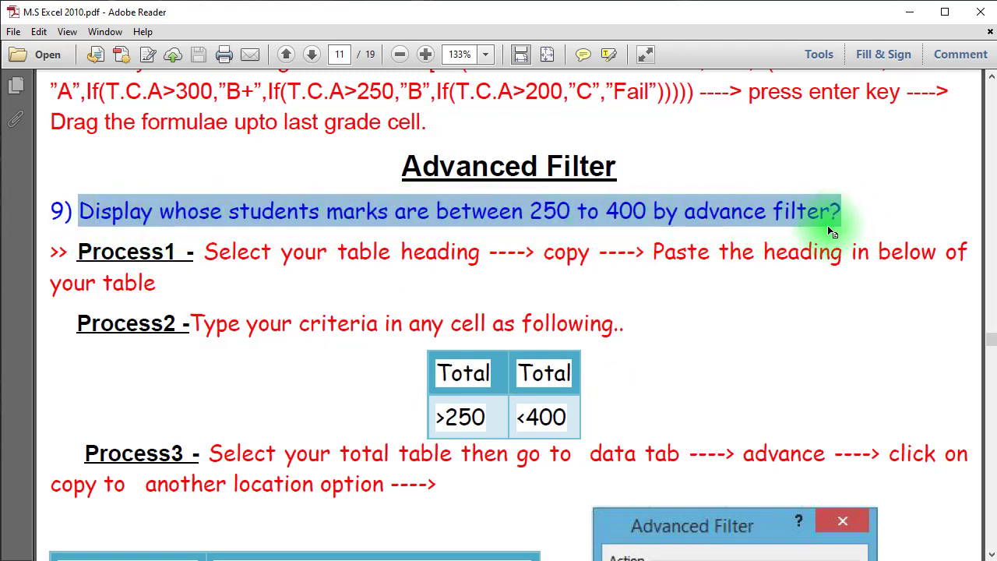
left_click(471, 558)
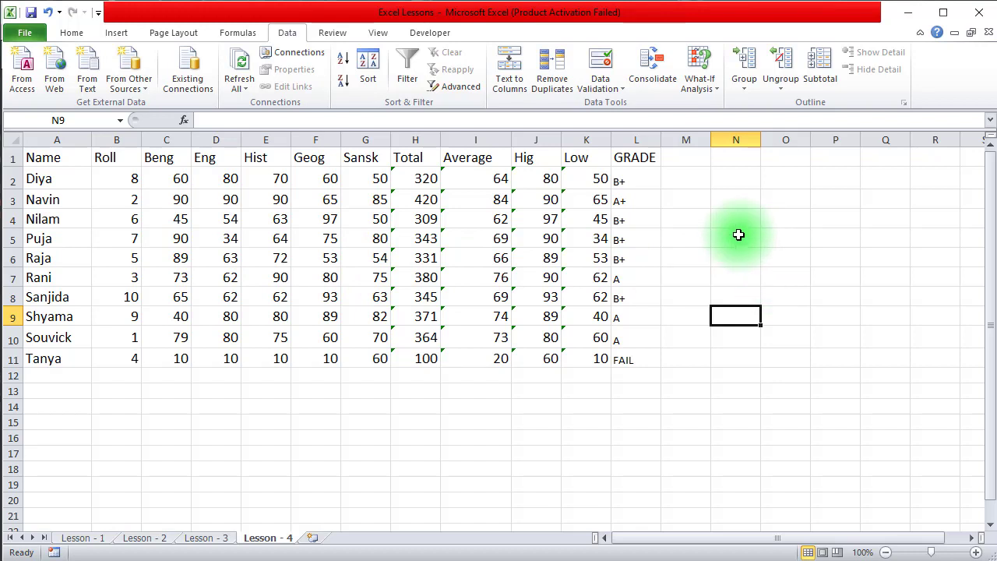
left_click_drag(737, 238, 825, 239)
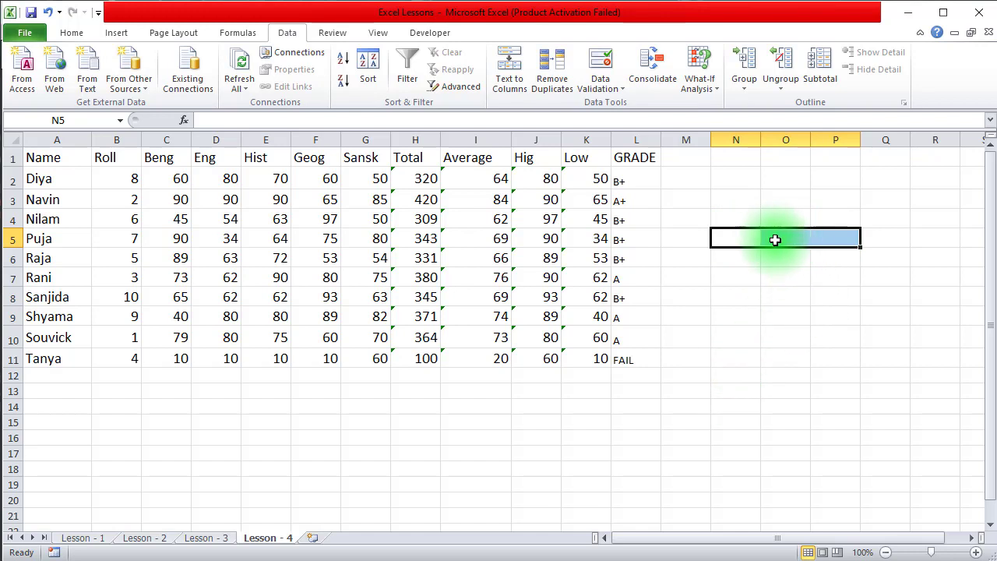
left_click(766, 277)
left_click_drag(725, 241, 792, 236)
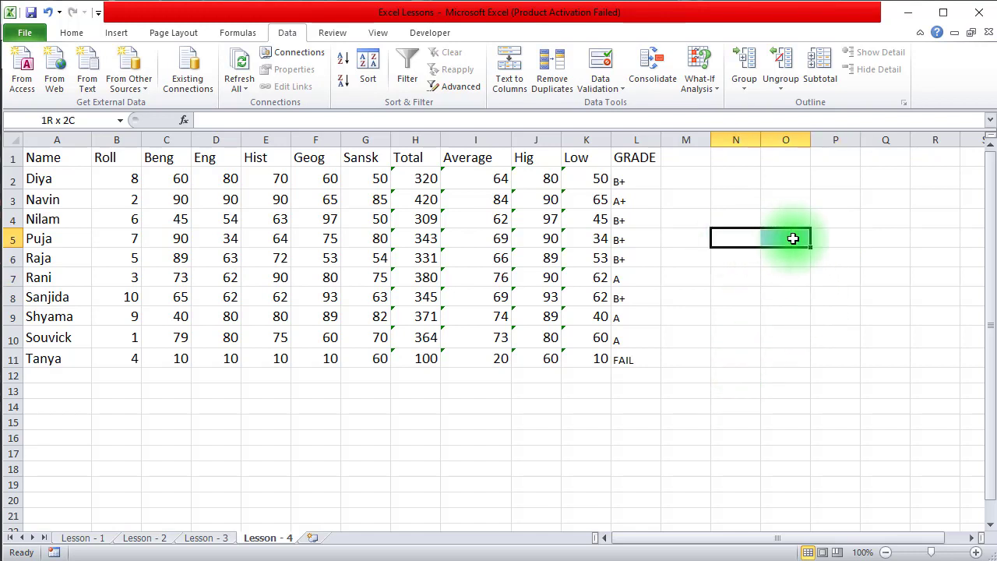
left_click(866, 318)
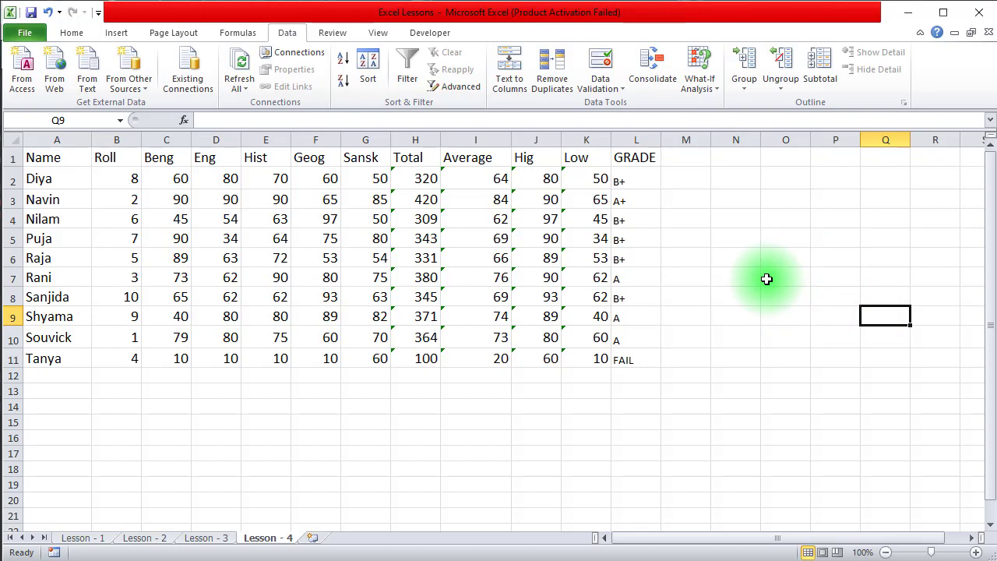
- Enter the filter criteria beside the table: Total with >250 below it in N5:N6, and Total with <400 below it in O5:O6
left_click(743, 239)
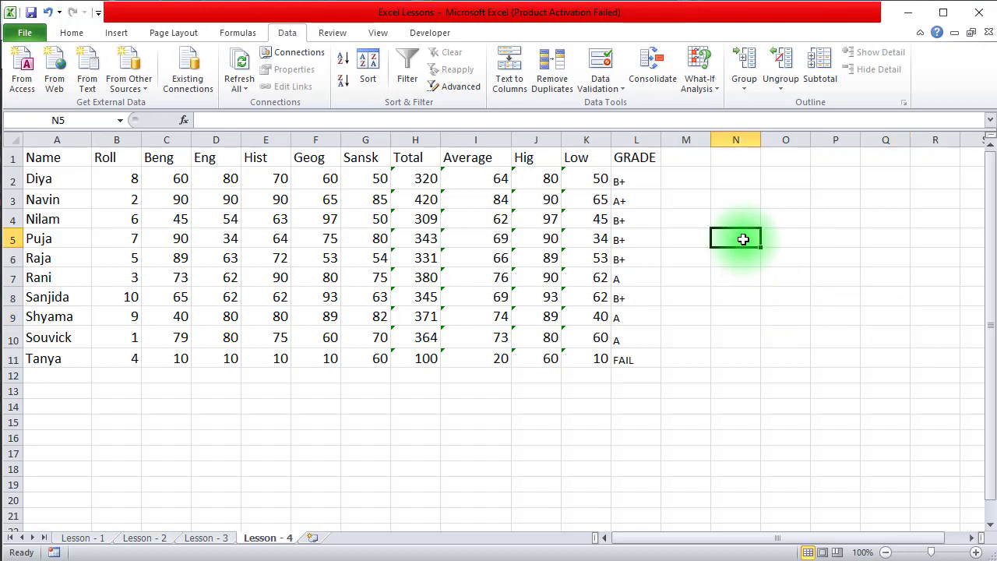
type("T")
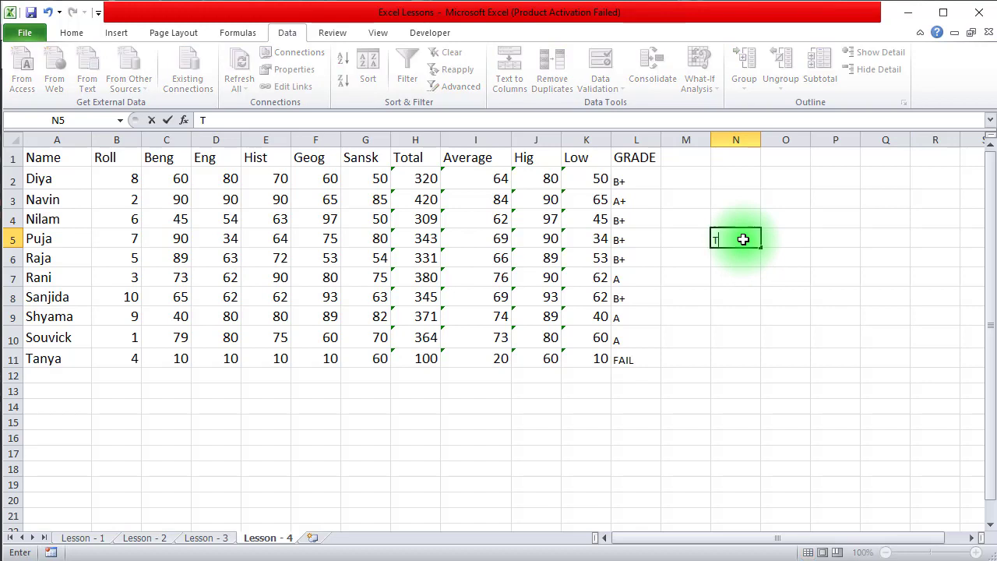
type("otal")
key("Return")
type(">250")
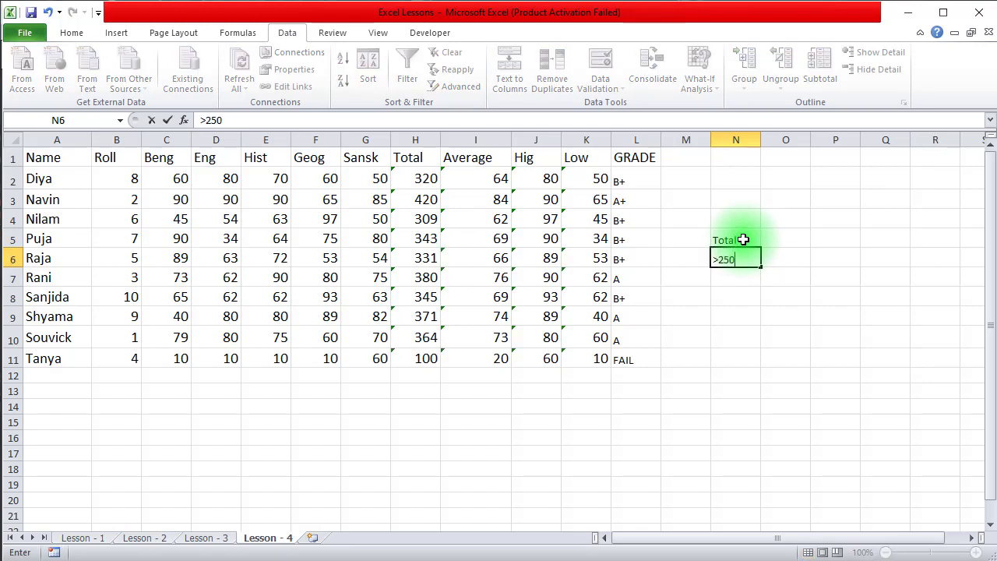
key("Up")
key("Right")
type("Total")
key("Return")
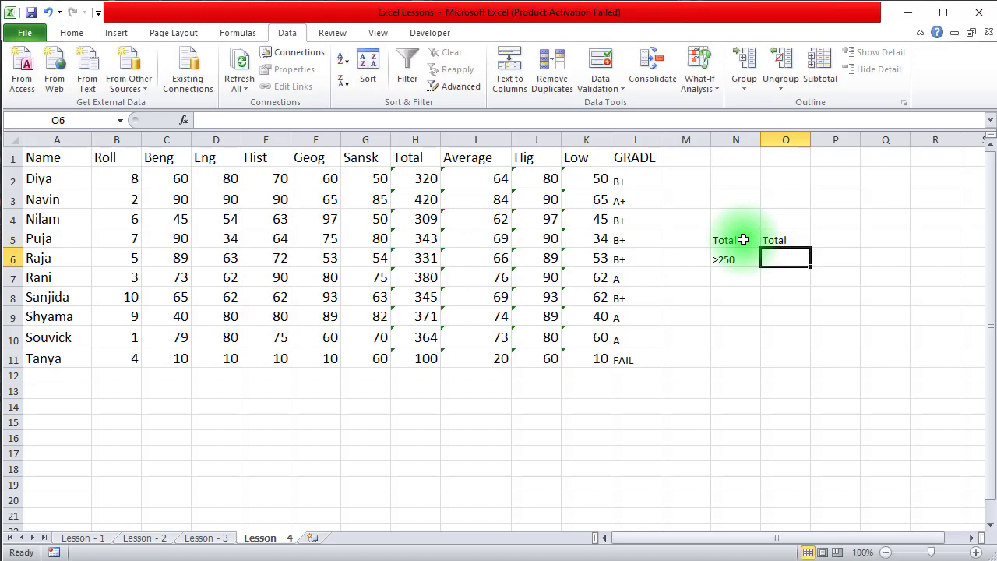
type("<400")
key("Return")
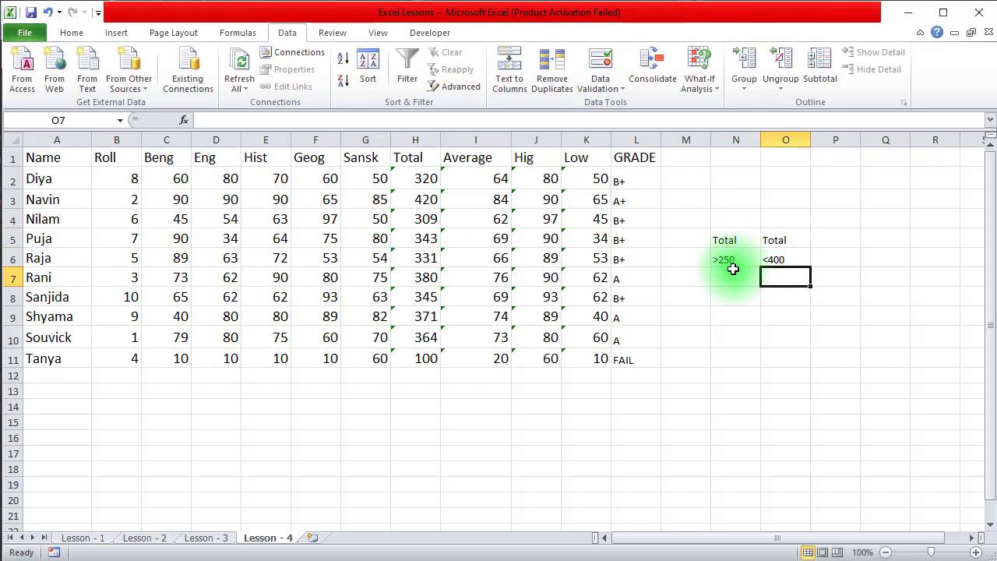
left_click(788, 240)
left_click(788, 261)
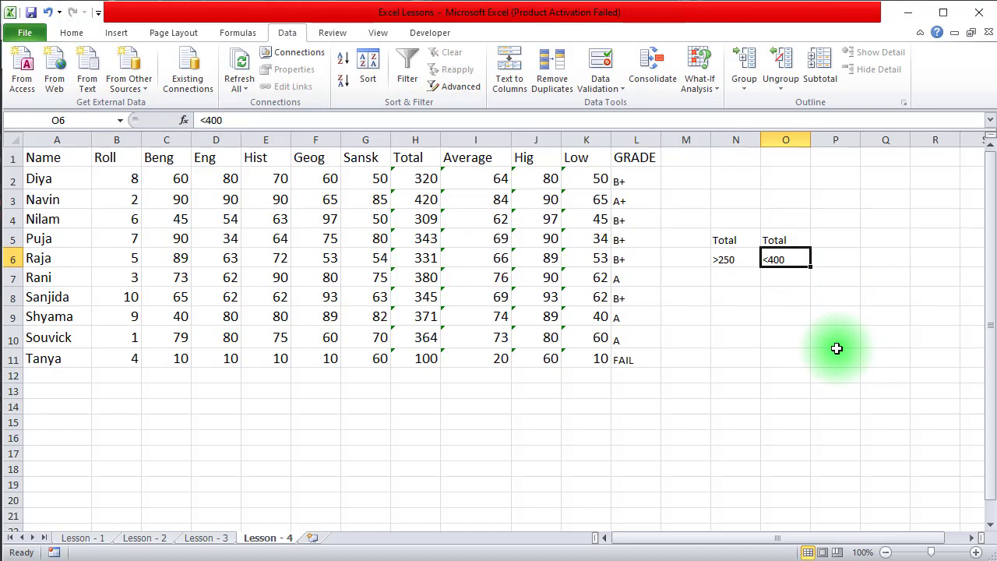
left_click(837, 346)
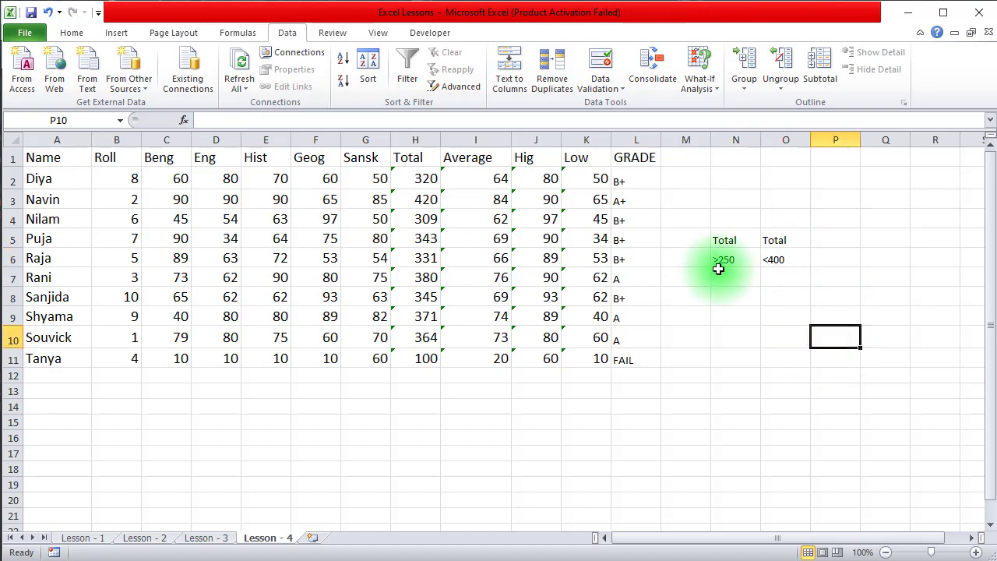
left_click_drag(717, 239, 773, 255)
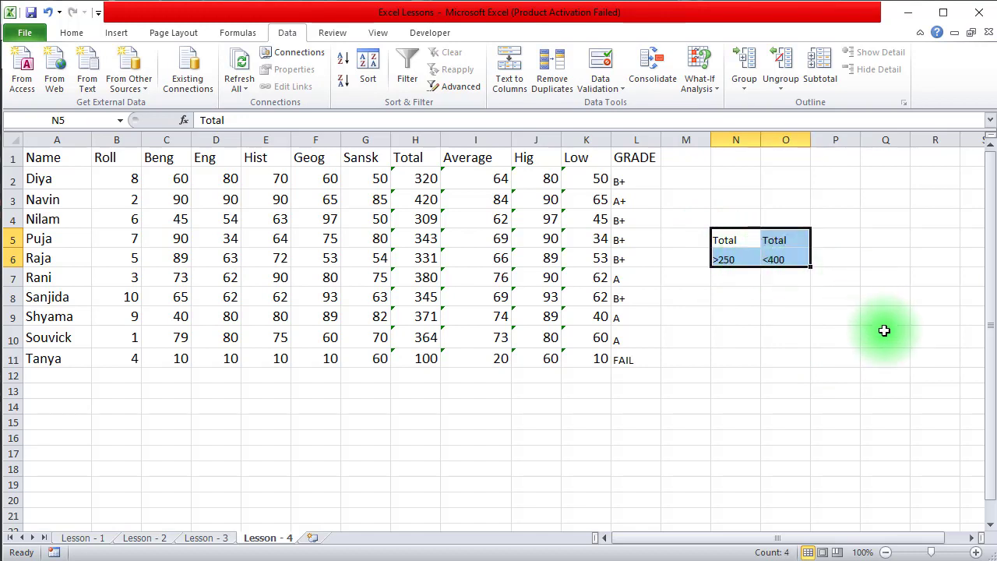
left_click(794, 395)
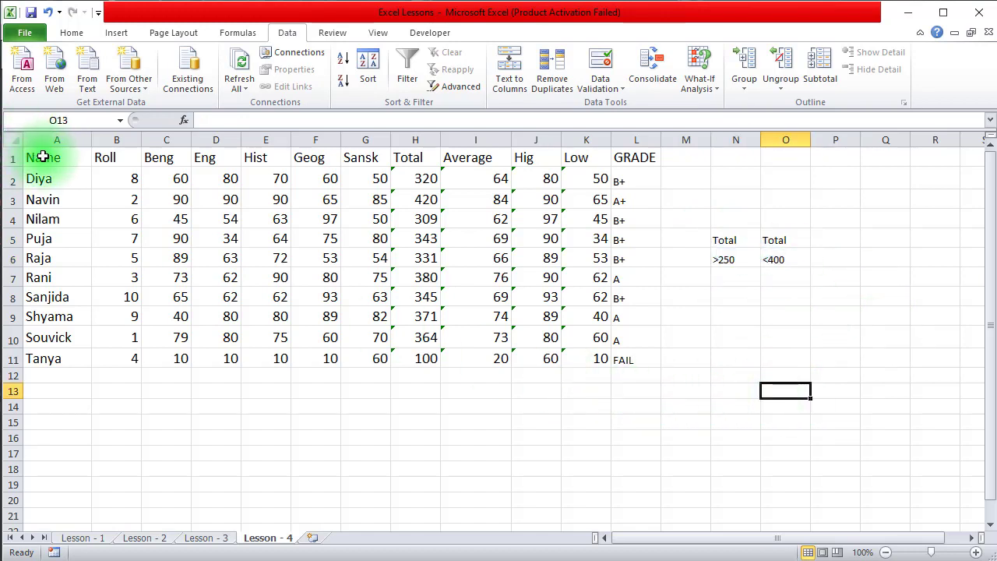
- Copy the table's heading row A1:L1 to row 14 below the table, starting at A14
left_click_drag(43, 156, 625, 153)
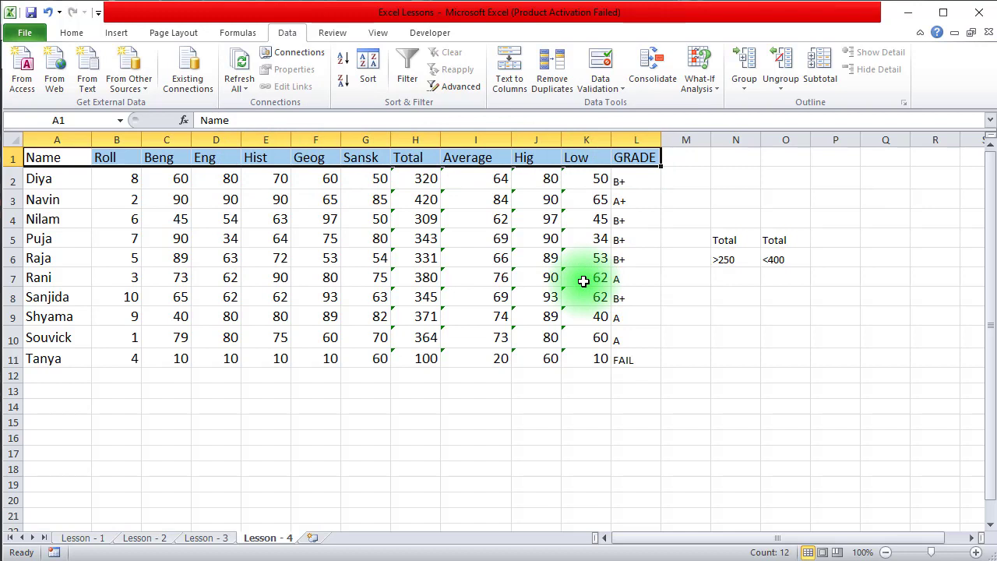
key("ctrl+c")
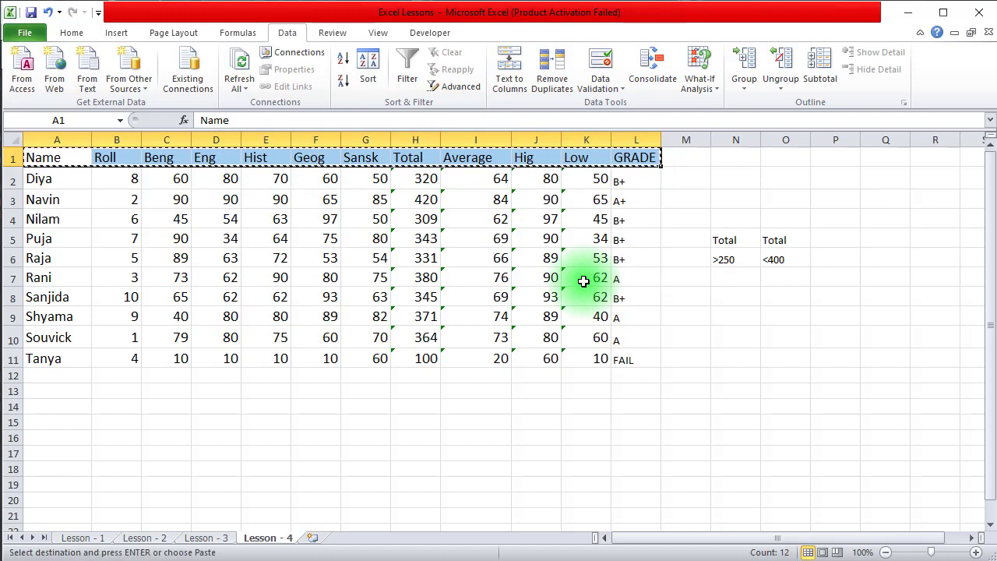
left_click(51, 408)
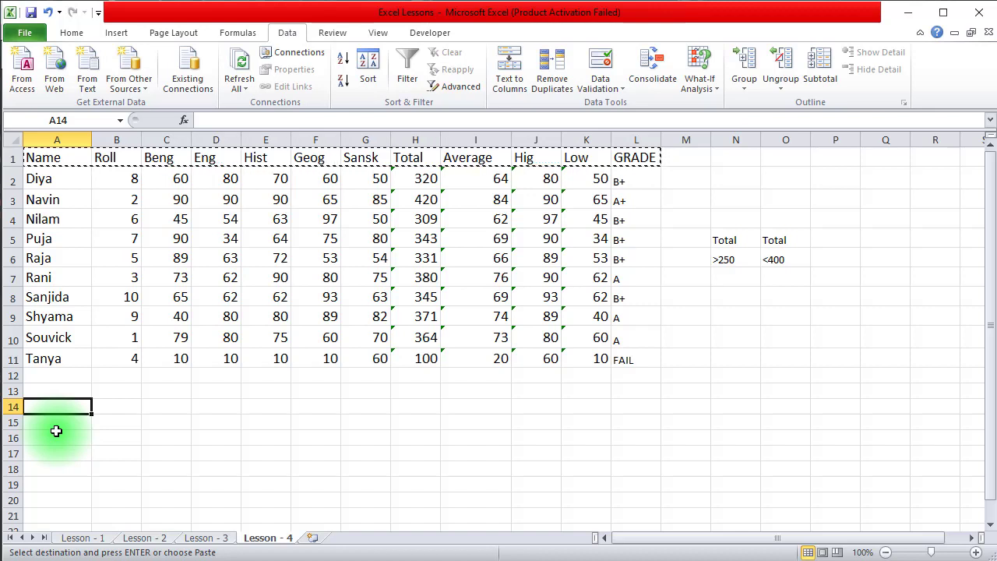
key("ctrl+v")
key("Escape")
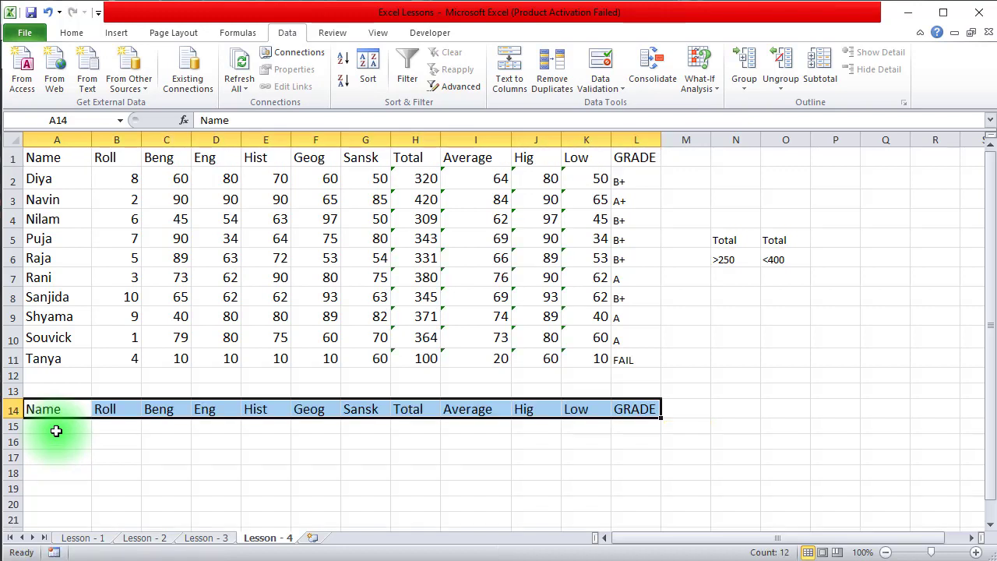
left_click(765, 338)
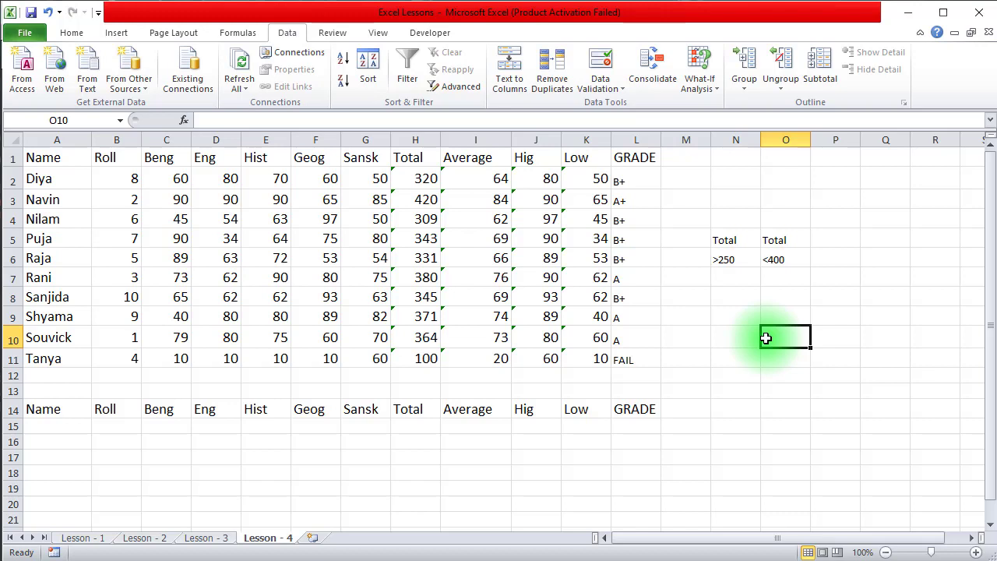
left_click_drag(697, 220, 815, 278)
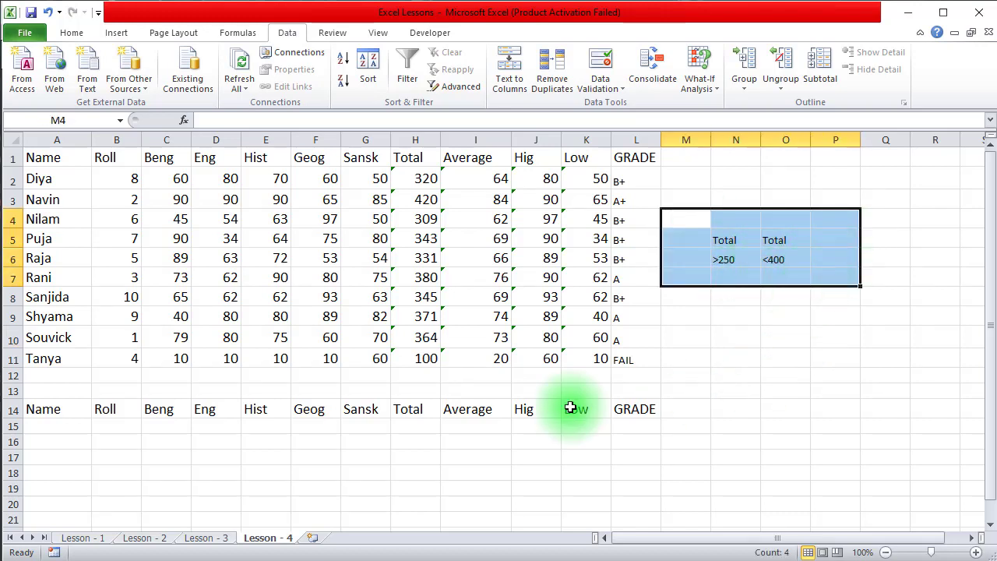
left_click_drag(45, 408, 648, 406)
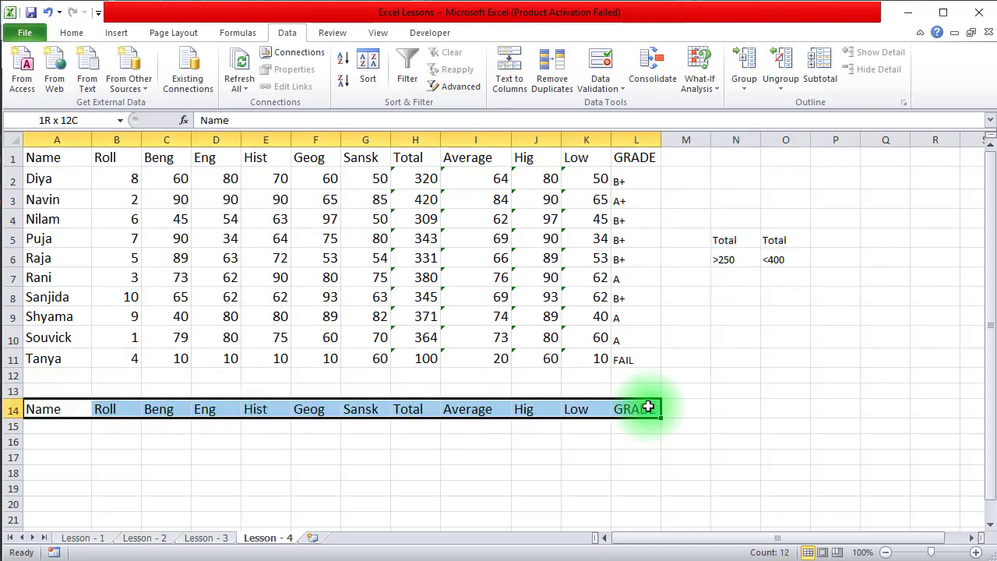
left_click(804, 458)
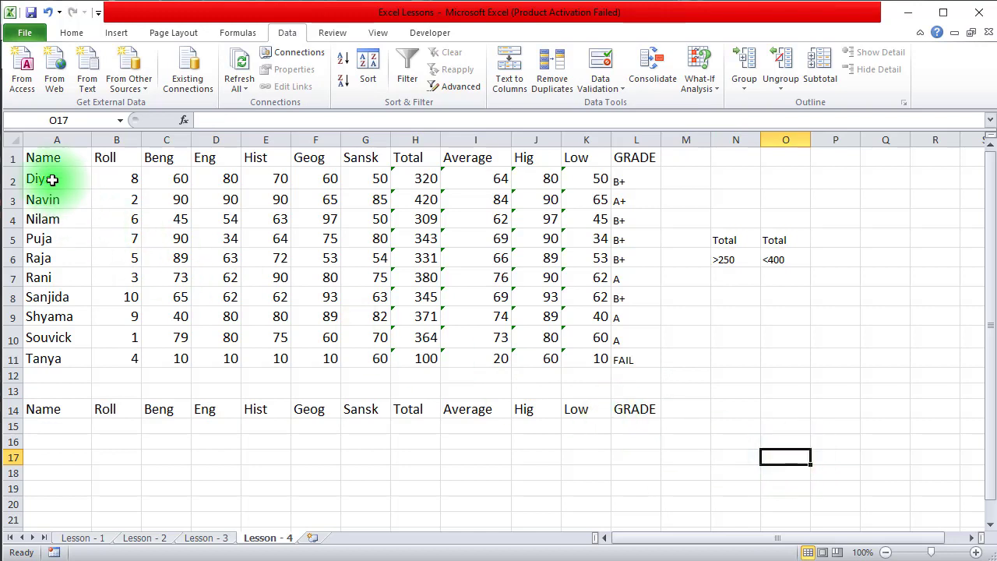
- Start an Advanced Filter on the whole marks table A1:L11 and set it to copy to another location
left_click_drag(57, 157, 629, 350)
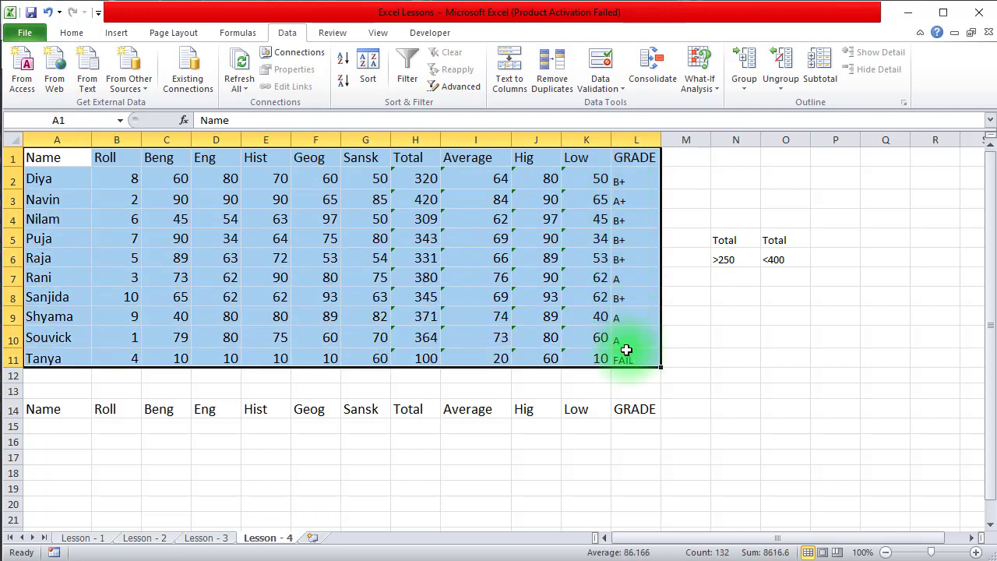
left_click(459, 85)
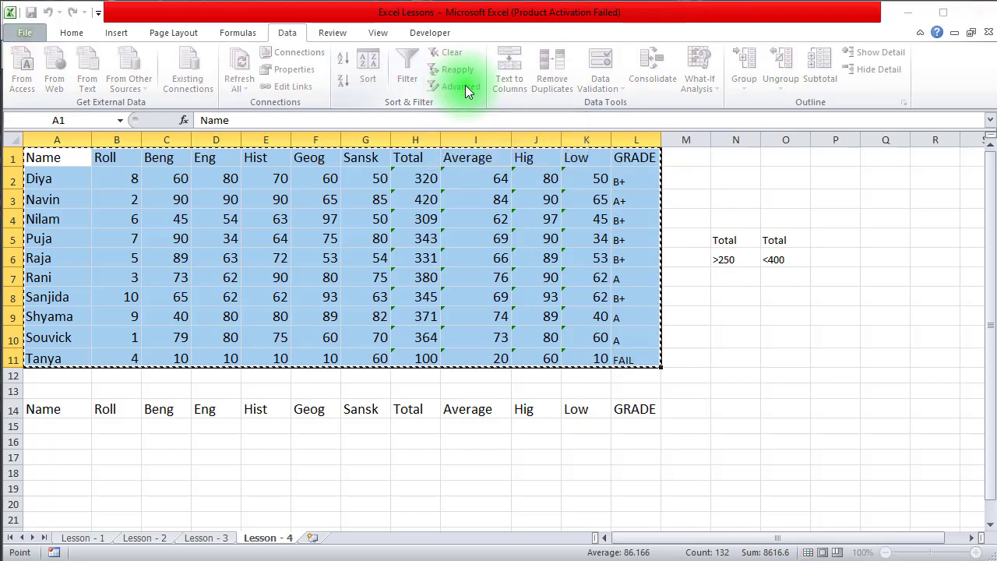
left_click_drag(771, 275, 845, 157)
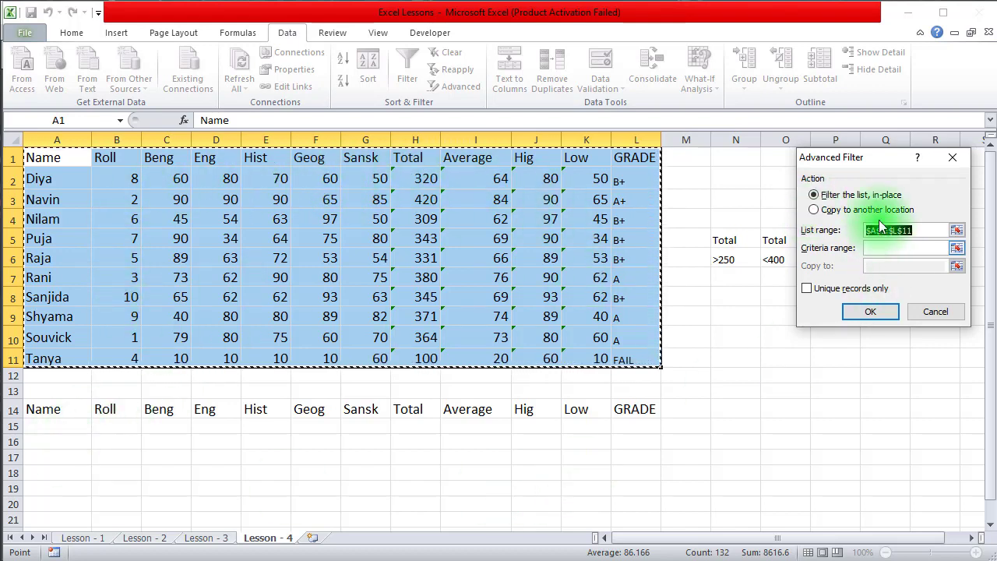
left_click(849, 210)
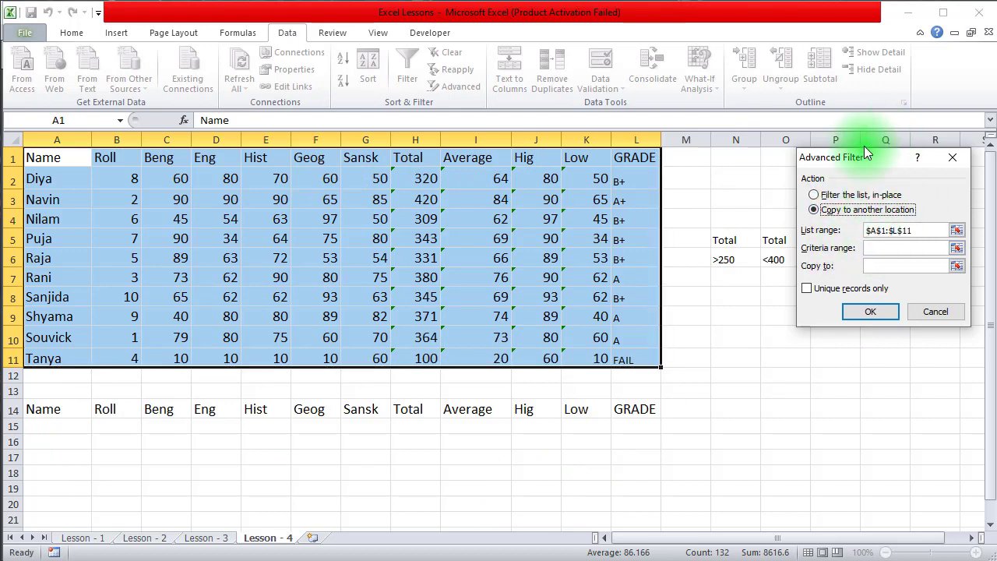
left_click_drag(867, 155, 885, 152)
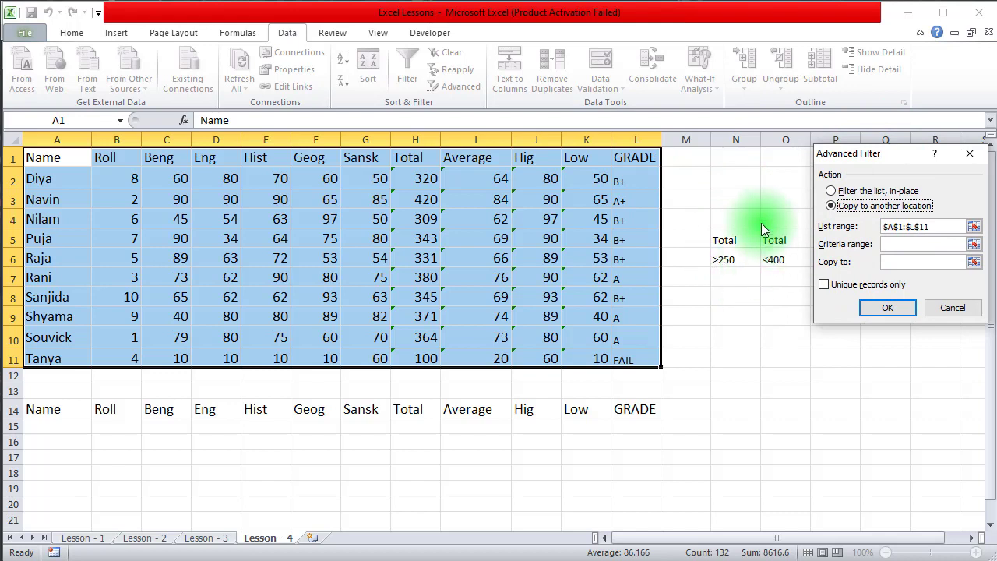
- Set the criteria range to N5:O6 and the copy-to range to the headings in A14:L14, apply the filter and review the copied rows
left_click(898, 243)
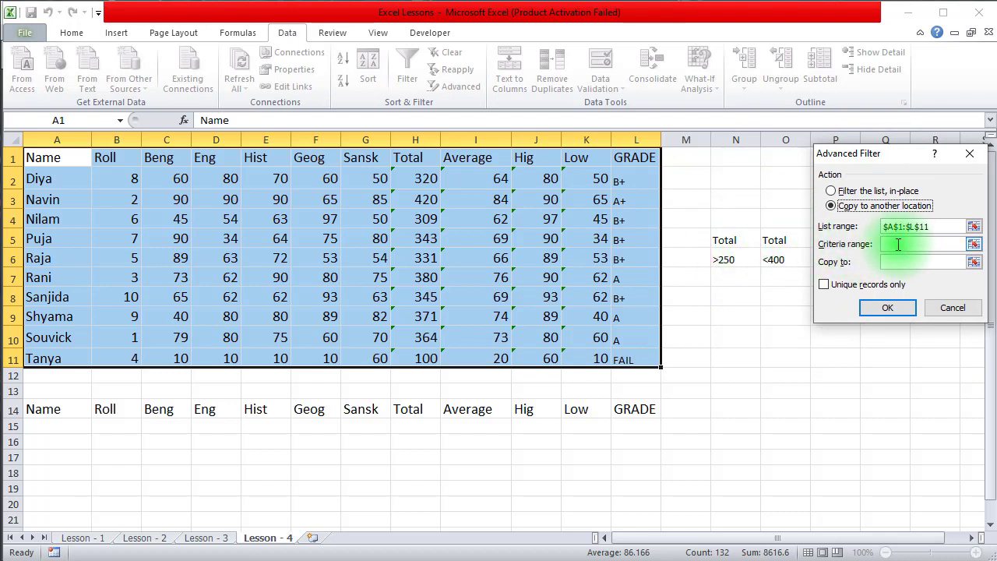
left_click_drag(725, 244, 771, 262)
left_click(896, 248)
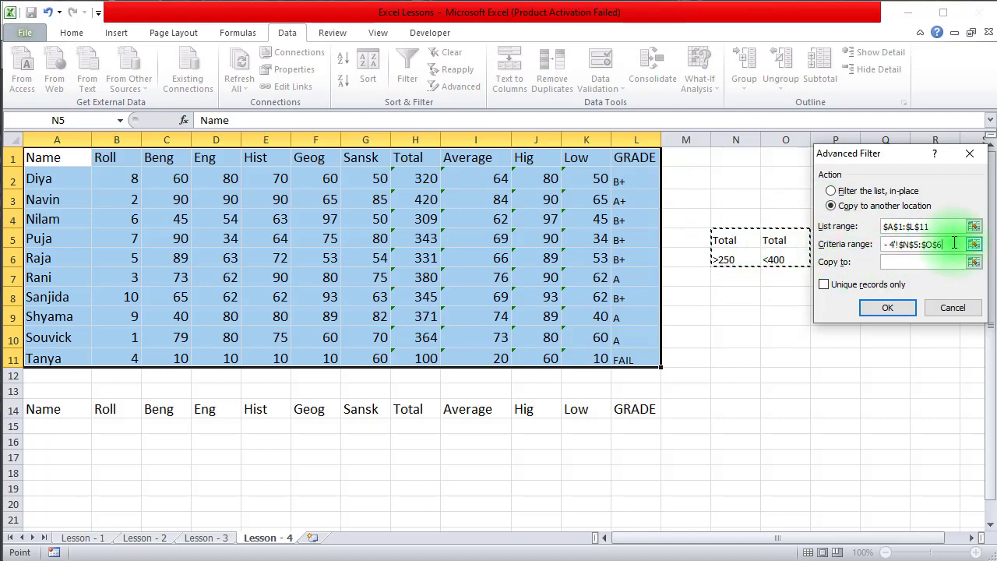
left_click(911, 261)
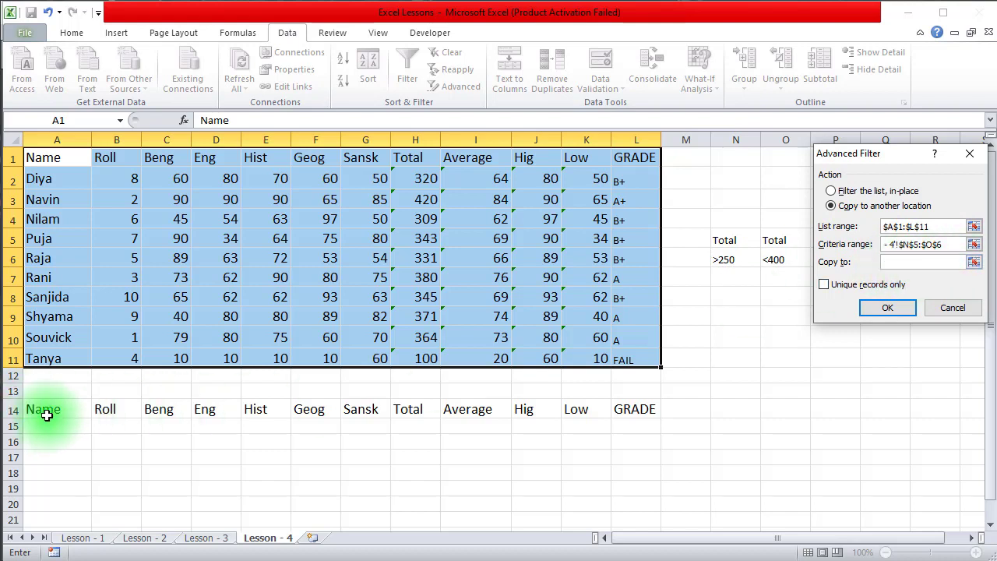
left_click_drag(41, 409, 629, 411)
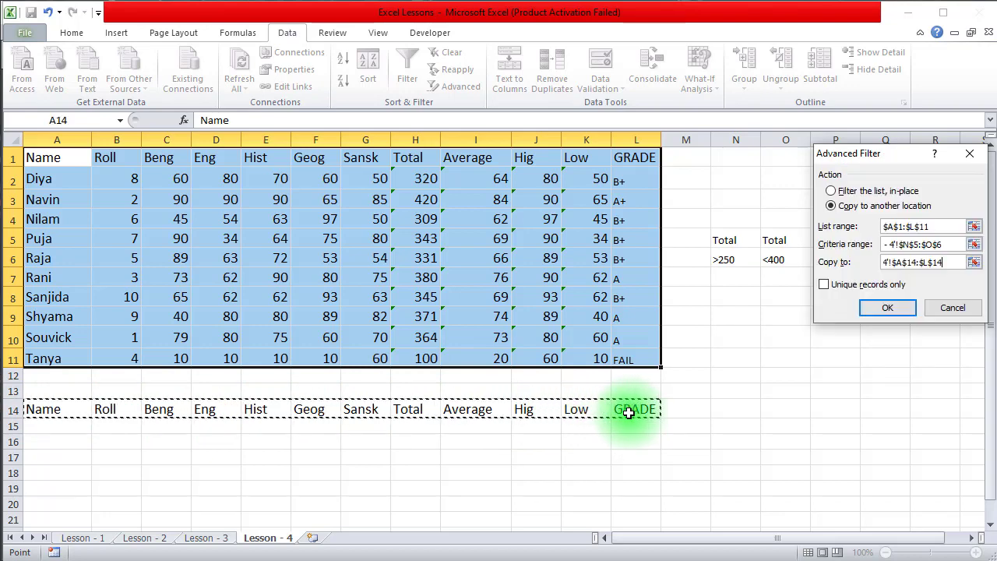
left_click(887, 308)
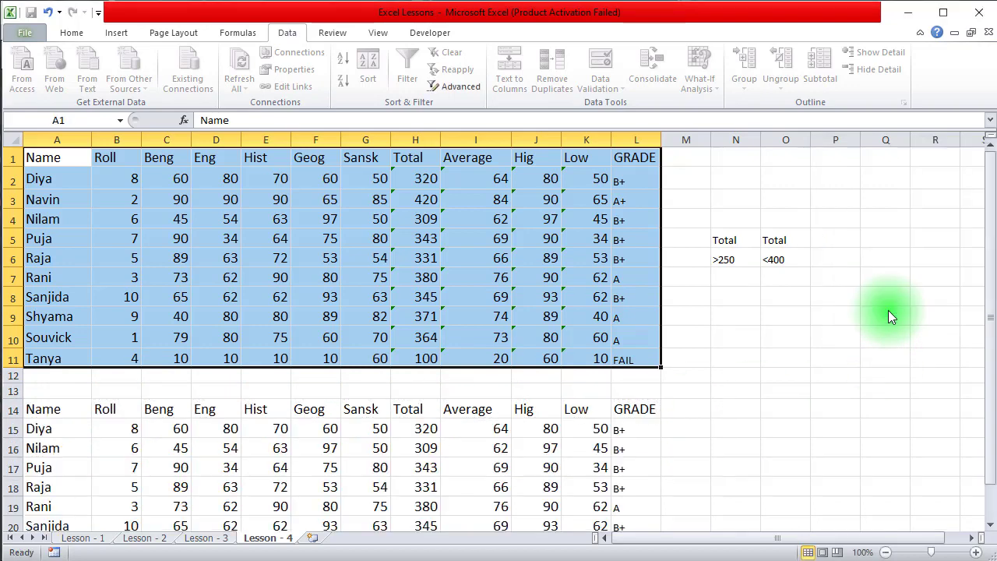
scroll(790, 356, "down", 2)
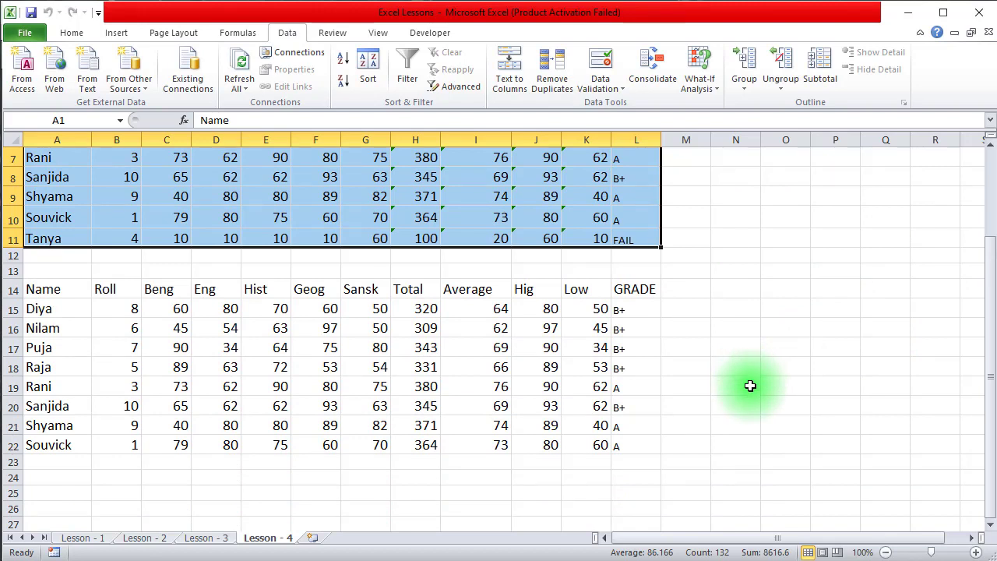
scroll(750, 384, "up", 2)
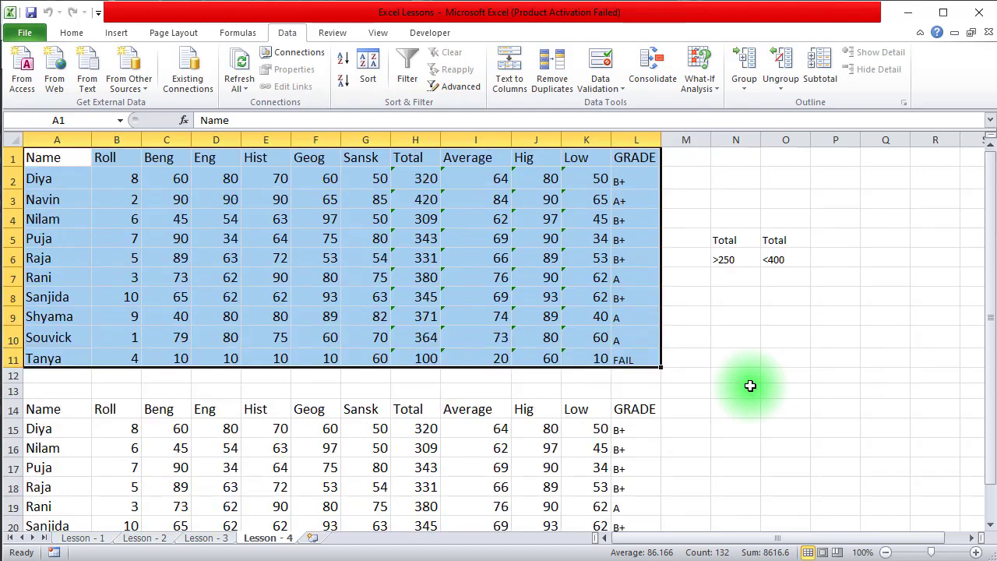
- Compare the student names in A2:A11 of the marks table with the filtered names in A15:A22
left_click(68, 199)
left_click_drag(67, 179, 58, 358)
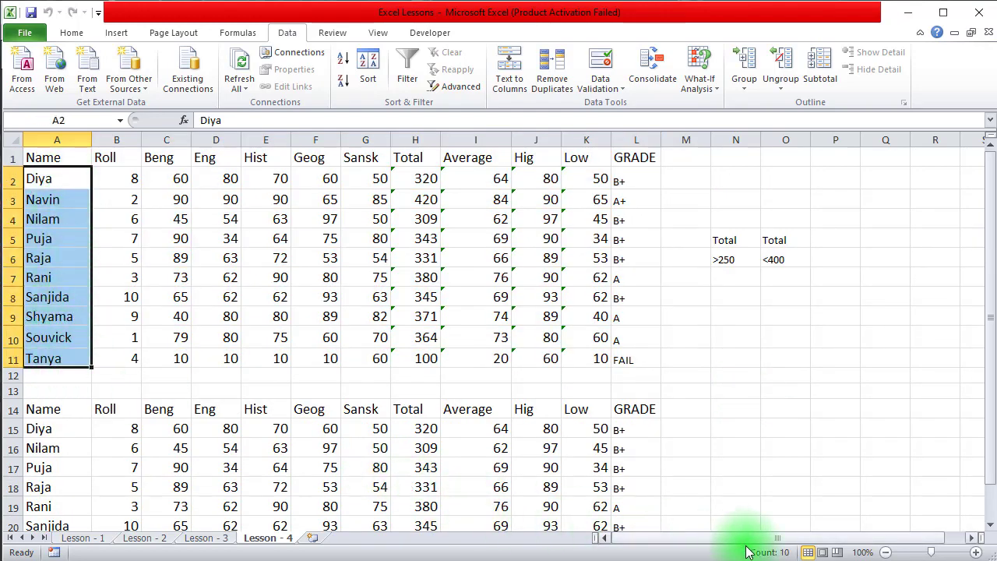
scroll(109, 296, "down", 2)
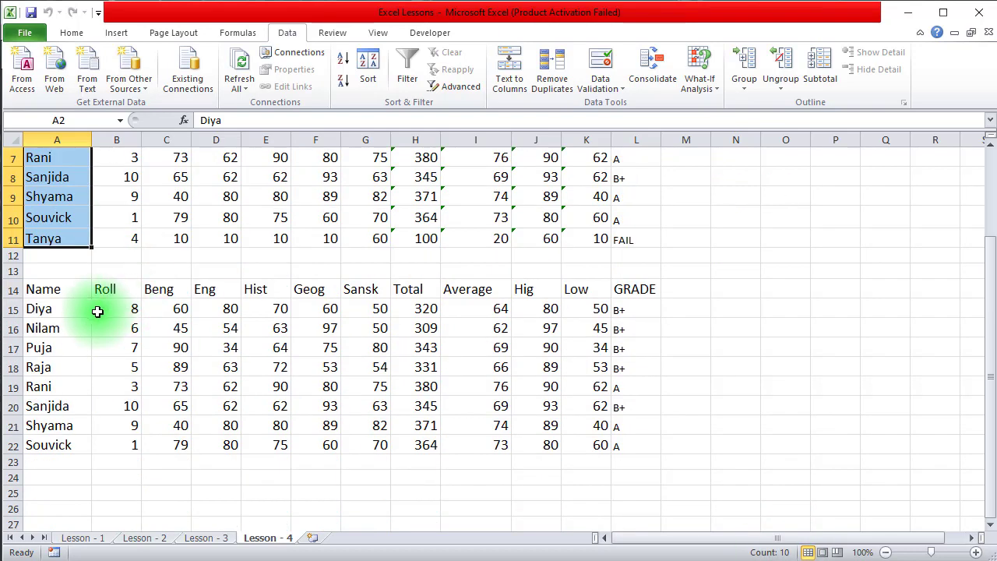
left_click_drag(52, 310, 58, 348)
left_click_drag(56, 426, 57, 442)
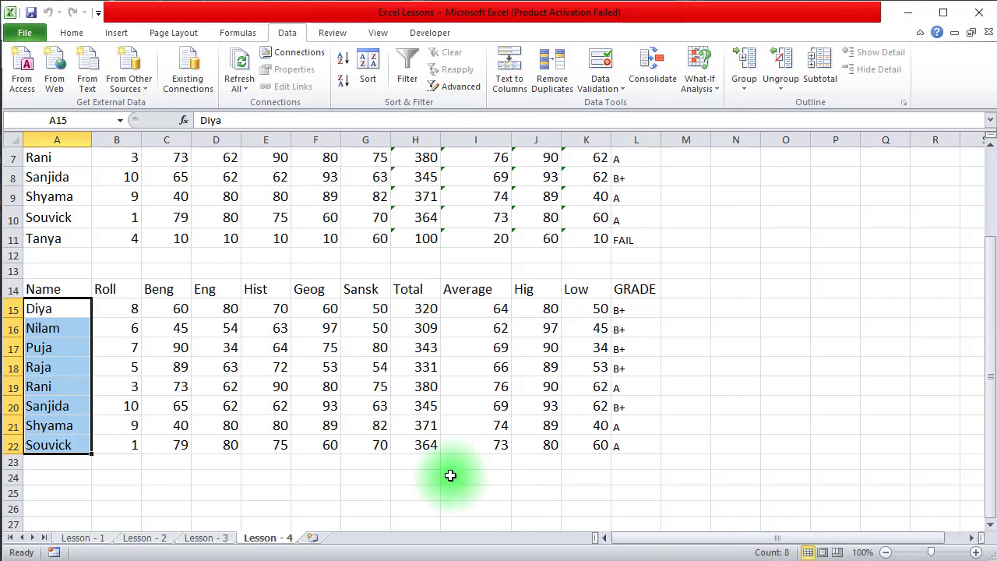
scroll(768, 469, "up", 2)
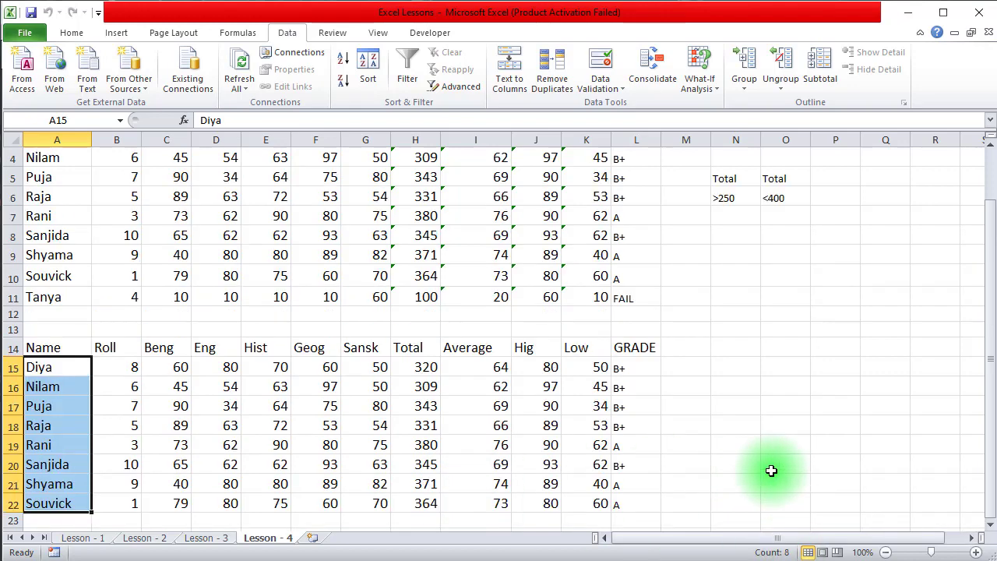
scroll(769, 469, "down", 1)
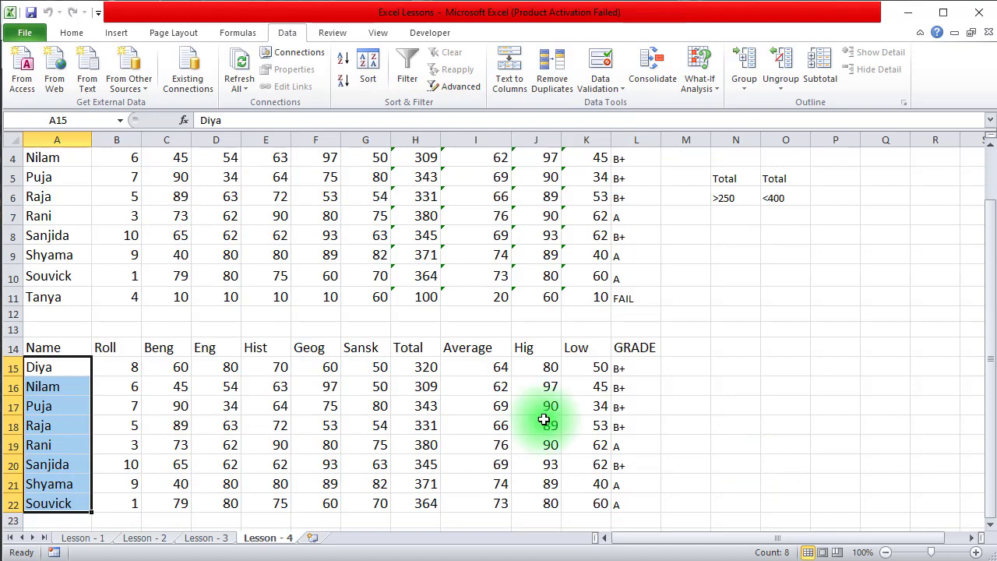
- Check the Total values in H11 and H3 against the criteria in N5:O6 and the filtered rows
left_click(421, 296)
scroll(416, 459, "down", 1)
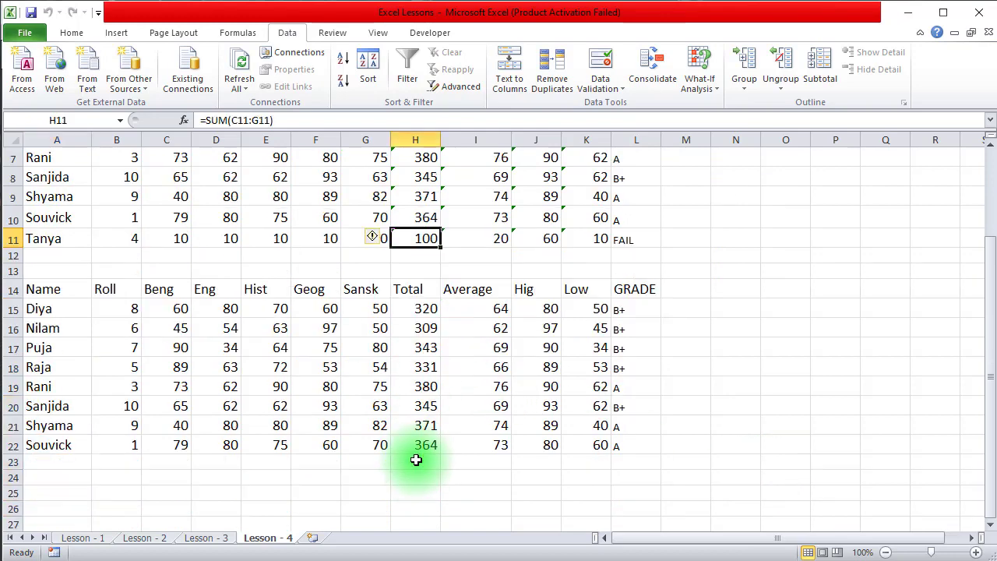
scroll(424, 458, "up", 2)
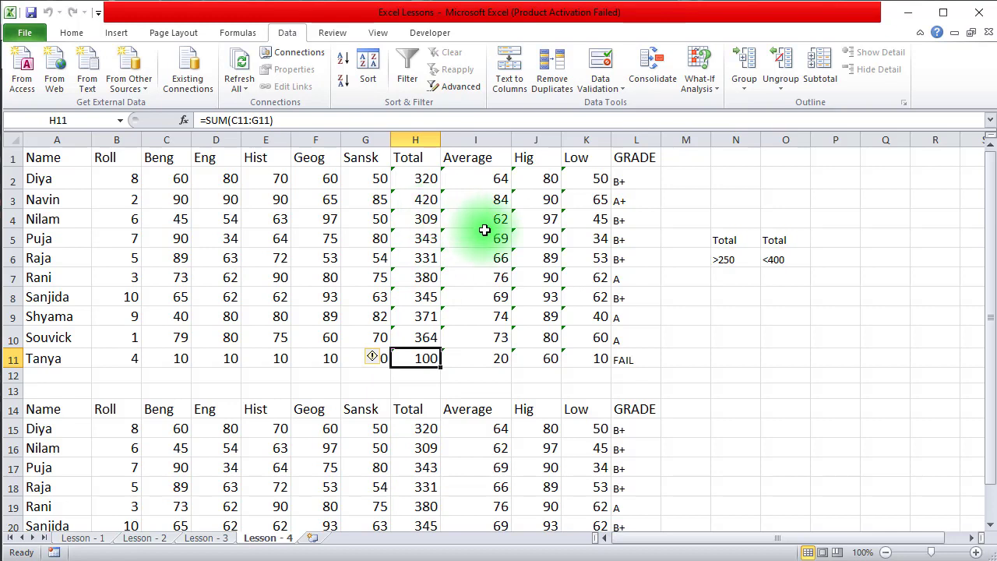
left_click(428, 199)
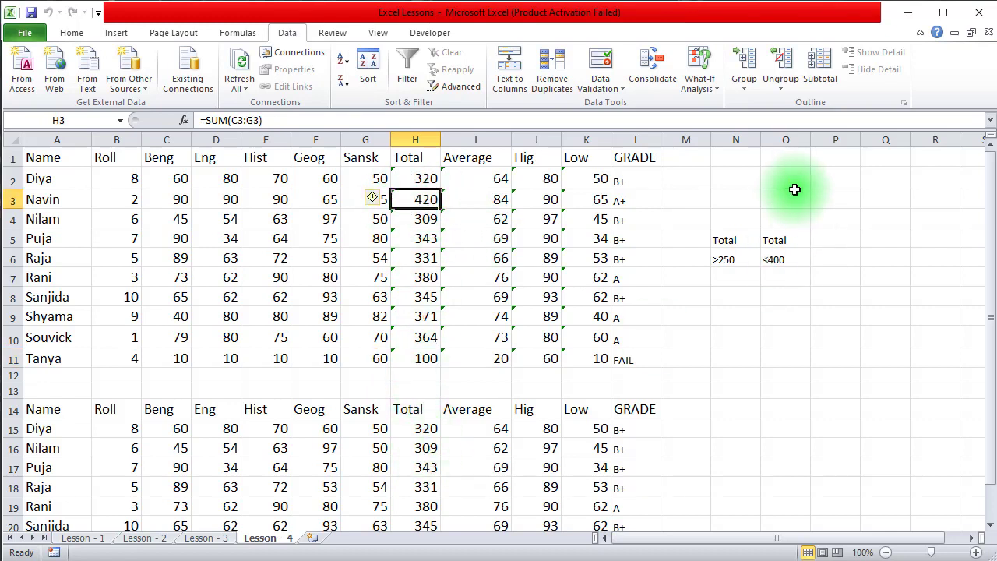
left_click(729, 261)
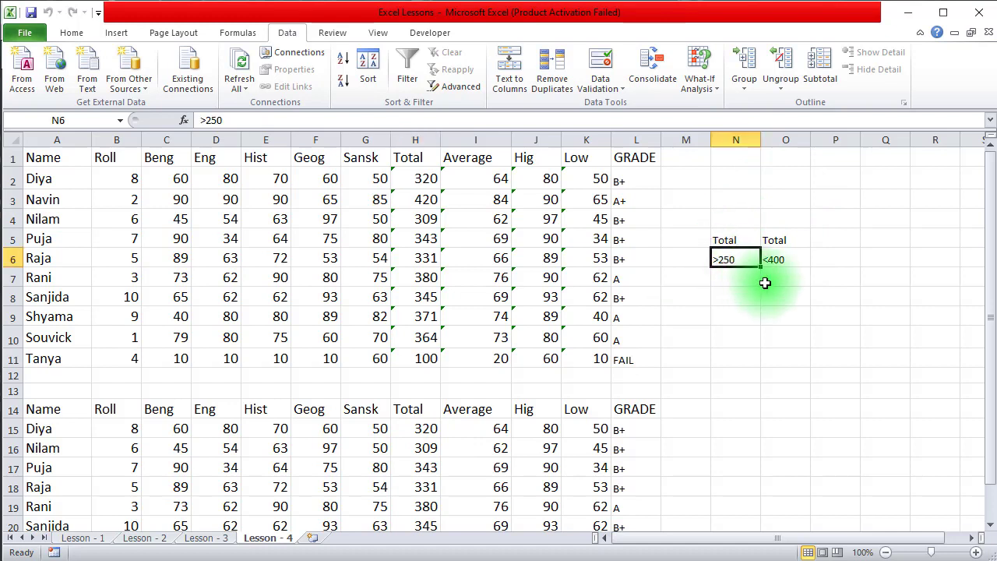
left_click(420, 359)
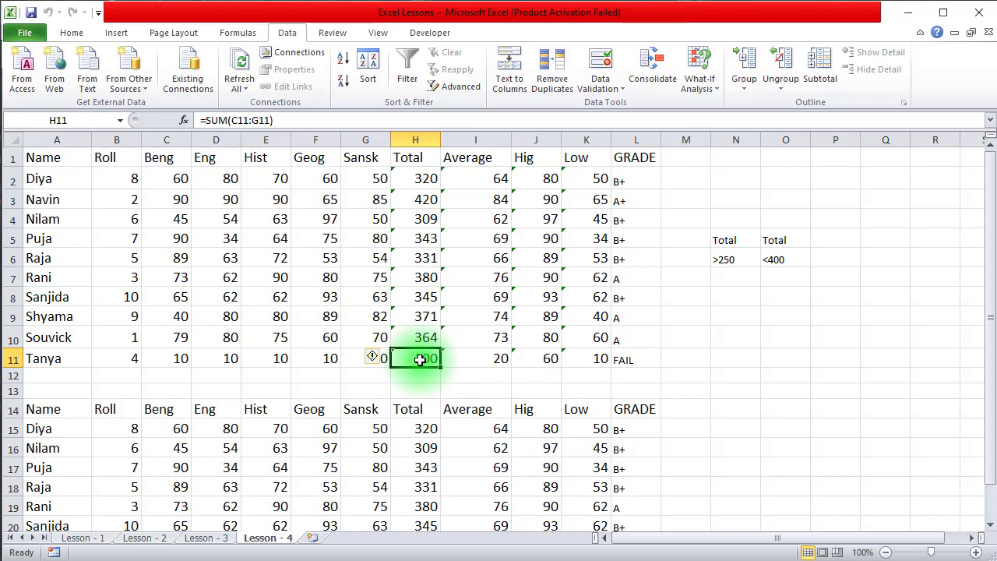
left_click(421, 202)
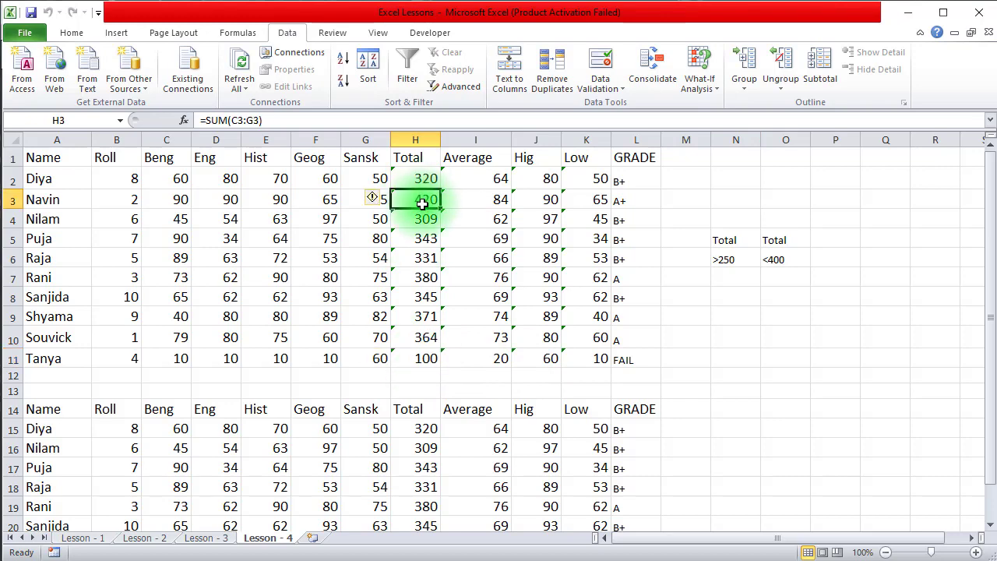
scroll(498, 312, "down", 2)
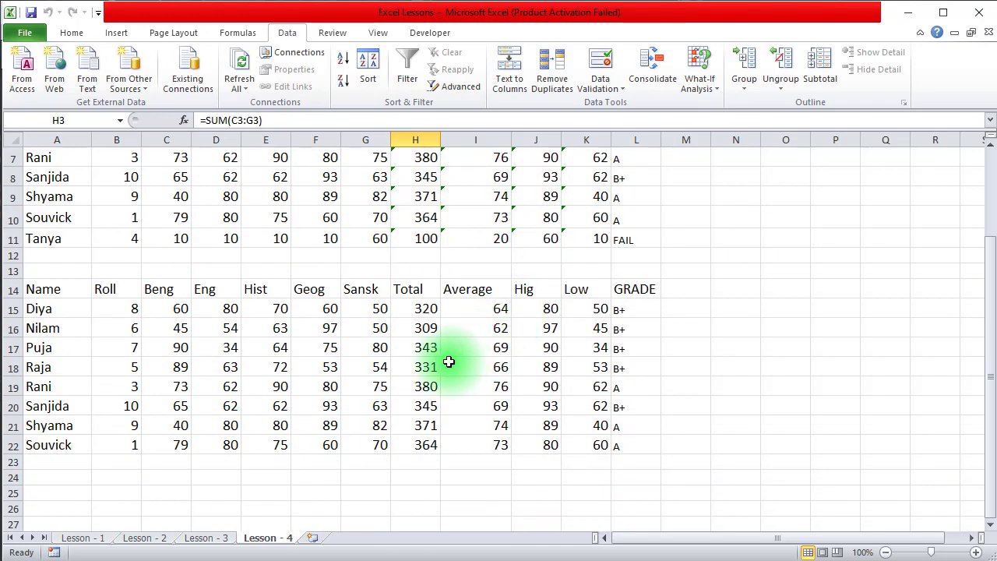
scroll(498, 312, "up", 2)
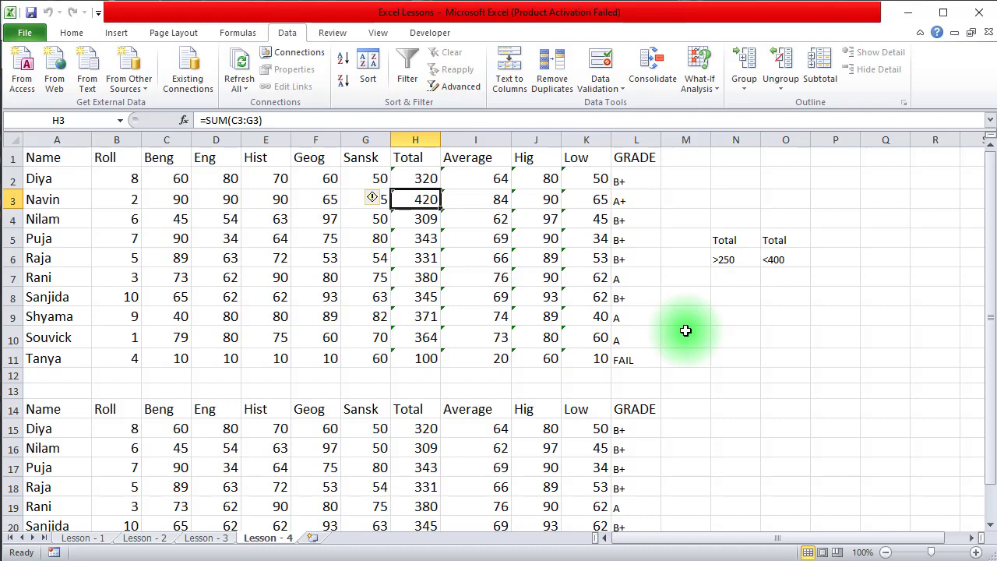
- Review the Advanced Filter settings for the criteria range N5:O6 and copying to another location, close without applying, and look over the filtered rows
left_click_drag(732, 238, 774, 257)
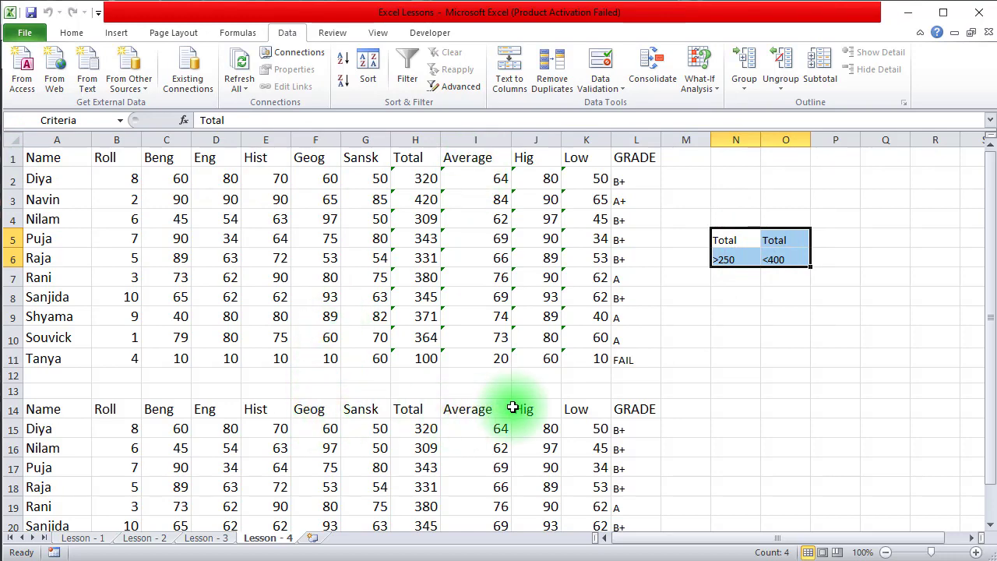
left_click(452, 87)
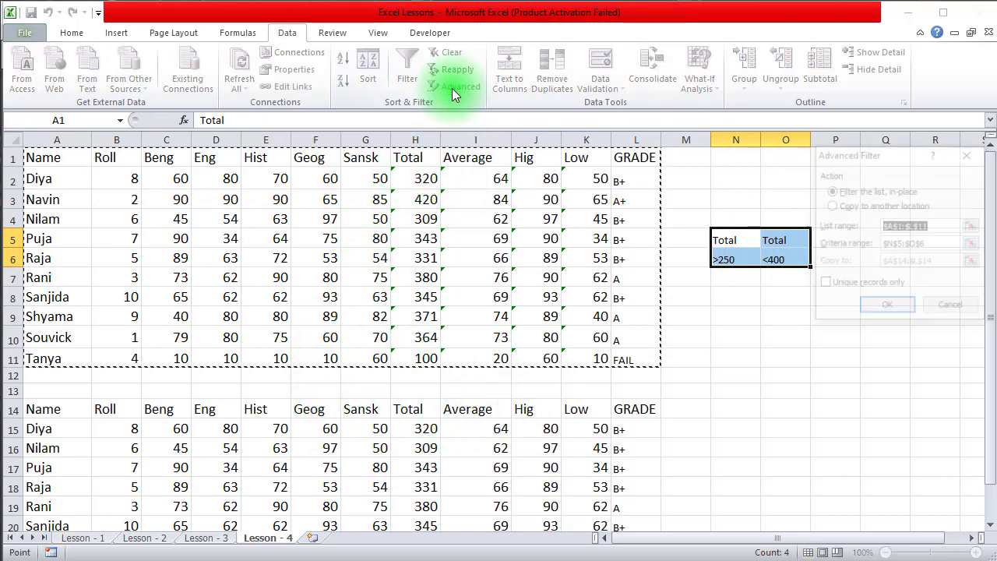
left_click(860, 206)
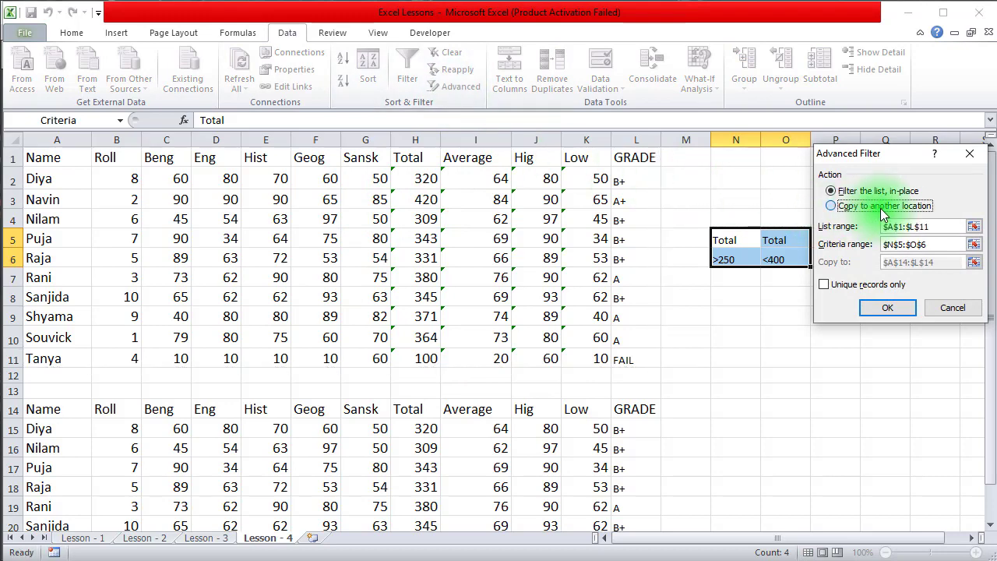
left_click(947, 244)
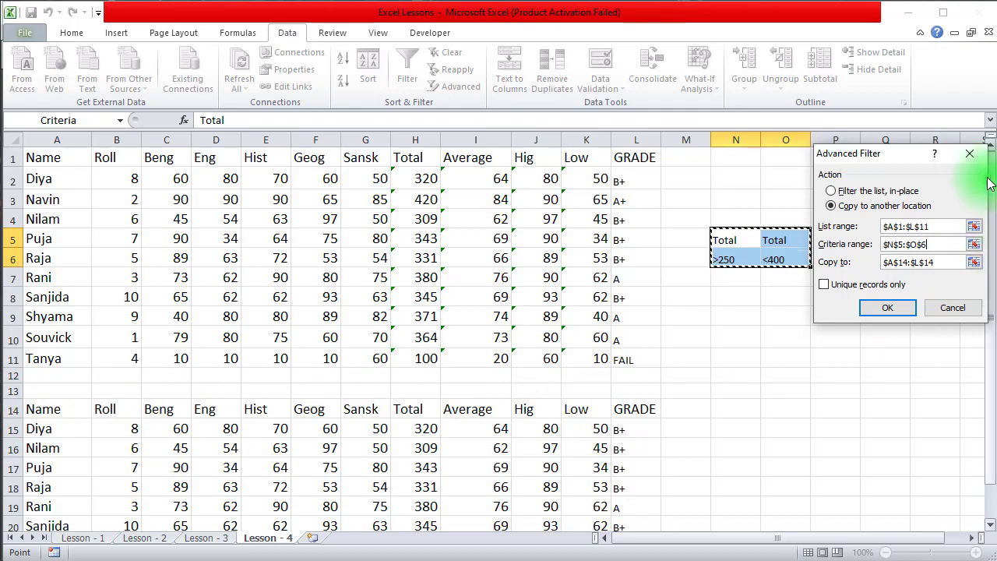
left_click(968, 155)
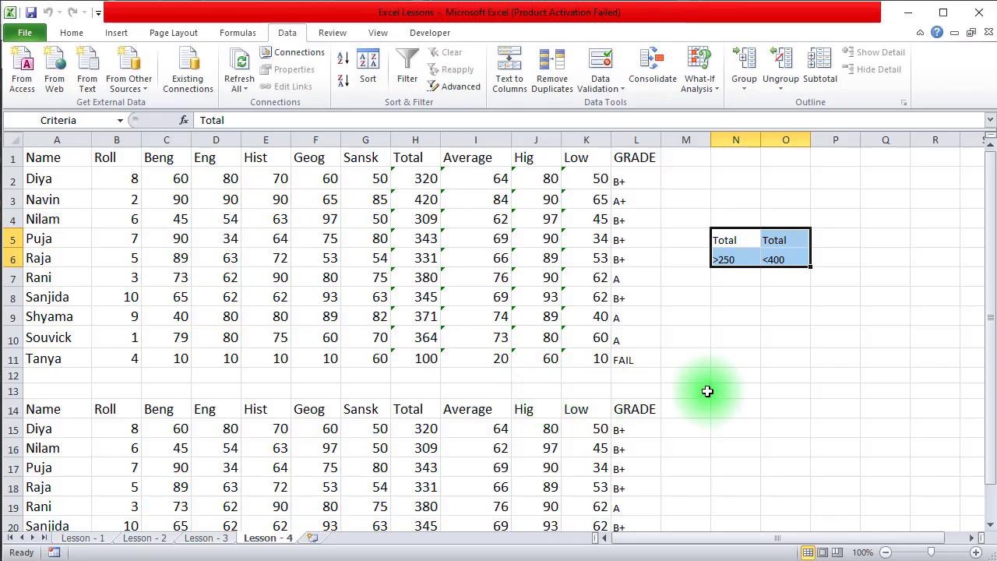
scroll(707, 391, "down", 2)
scroll(707, 390, "up", 2)
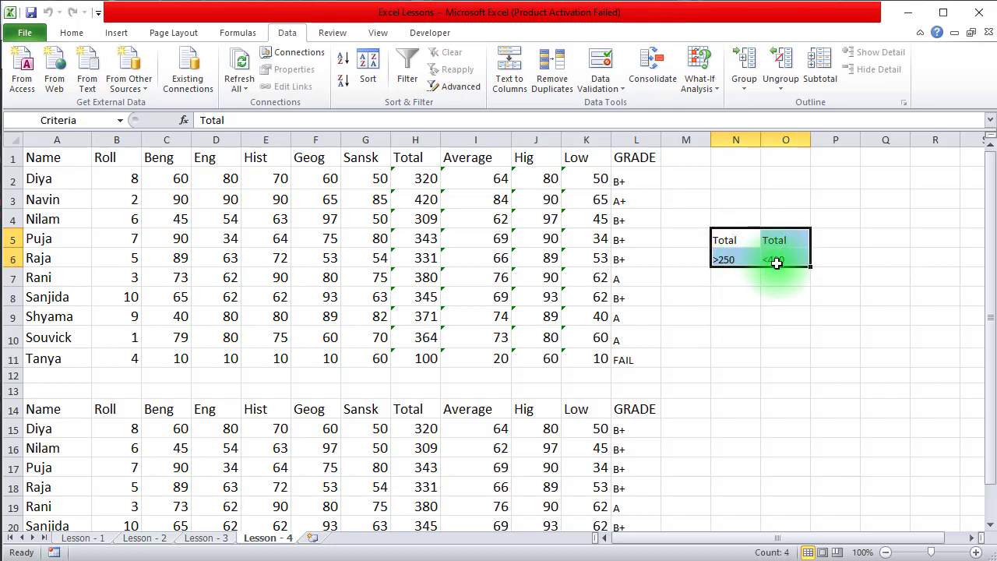
- Replace the criteria in N5:O6 with Grade in N5 and A+ below it in N6
key("Delete")
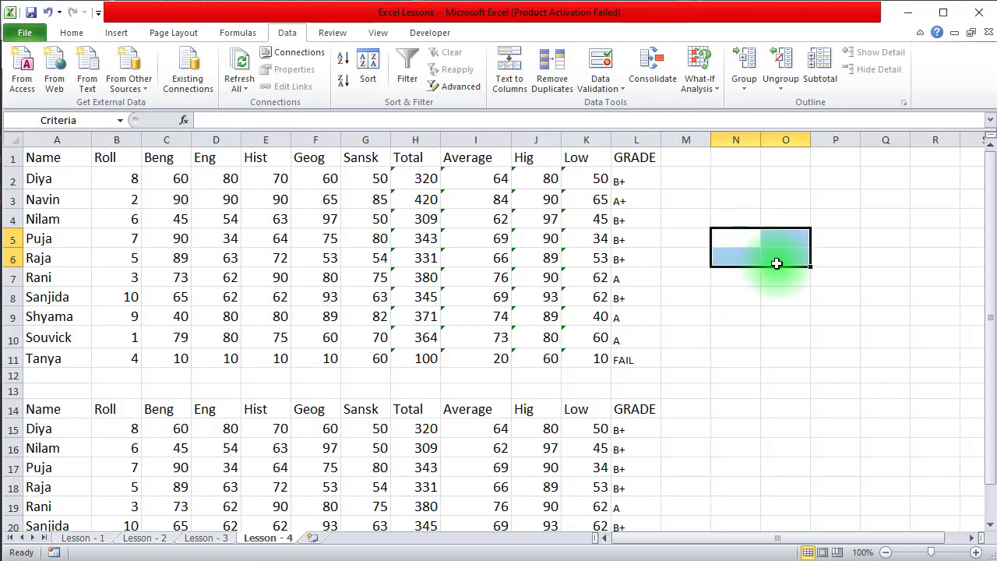
left_click(737, 238)
type("Grade")
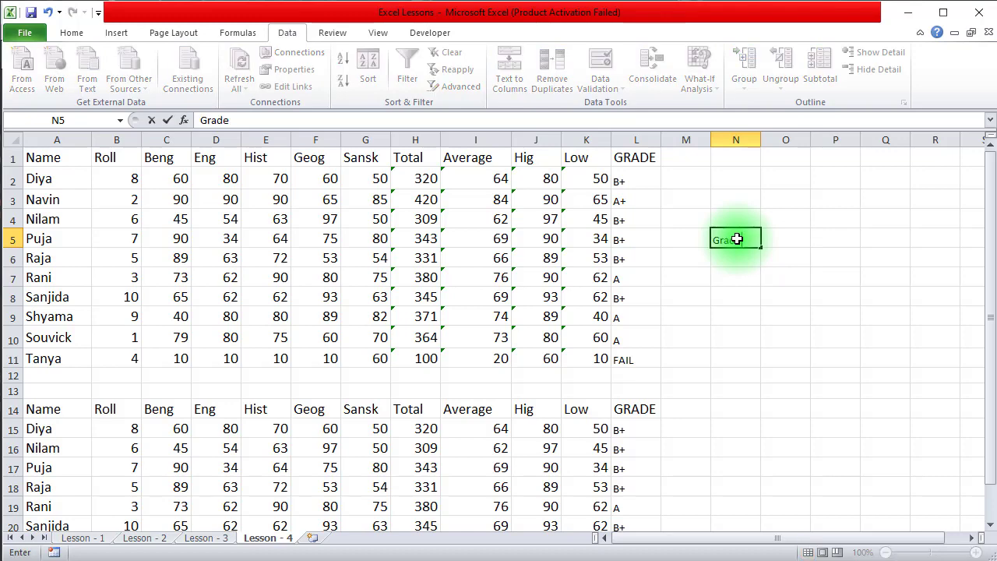
key("Return")
type("A+")
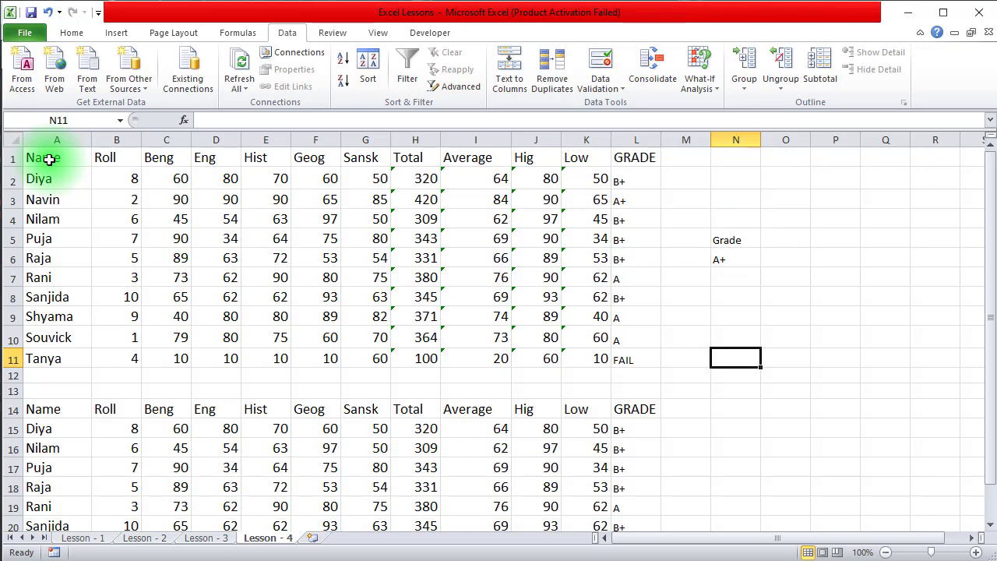
- Apply an Advanced Filter to A1:L11 with criteria range N5:N6, copying the matching rows to the headings in A14:L14
left_click_drag(49, 159, 646, 353)
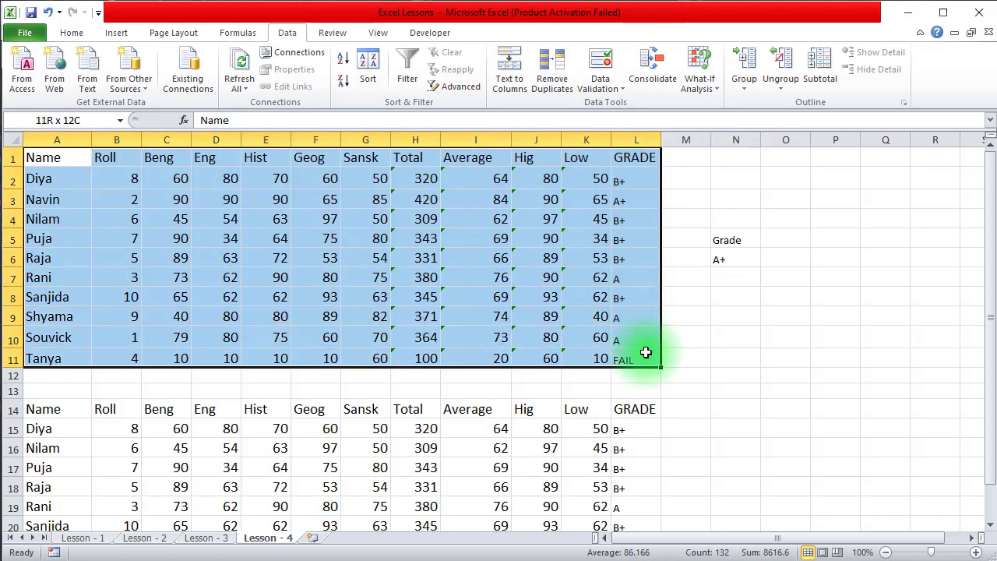
left_click(453, 85)
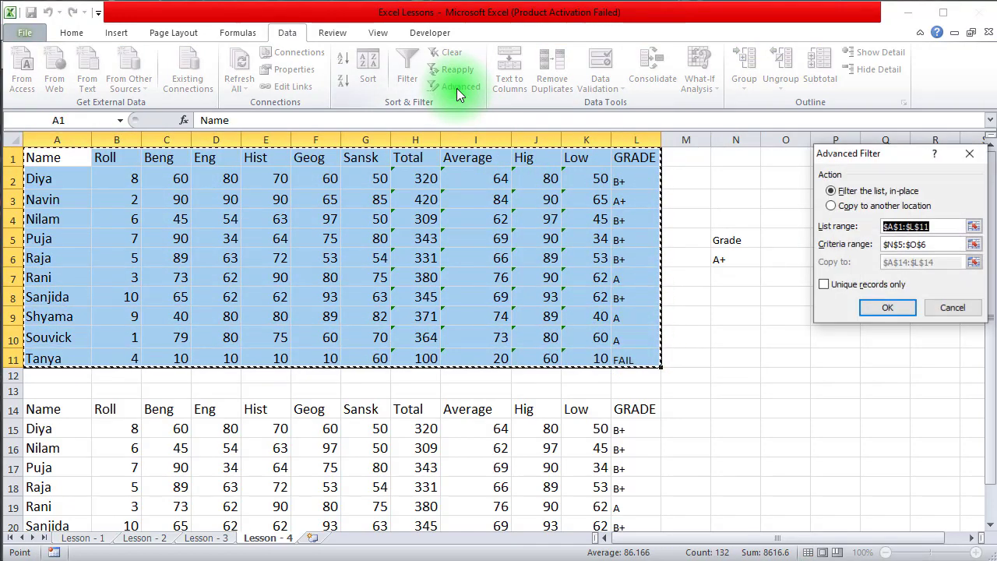
left_click(837, 207)
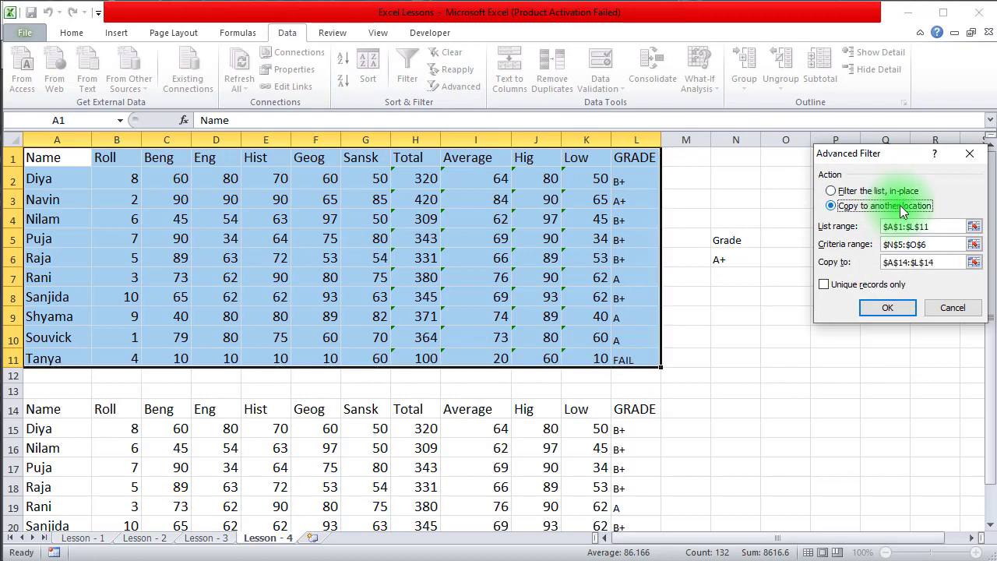
left_click(946, 244)
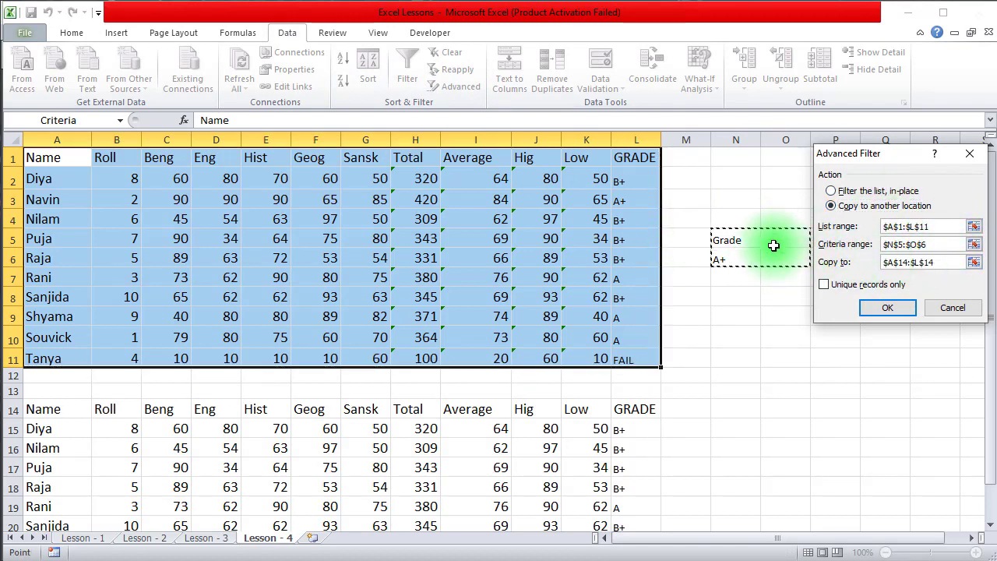
left_click_drag(734, 240, 735, 258)
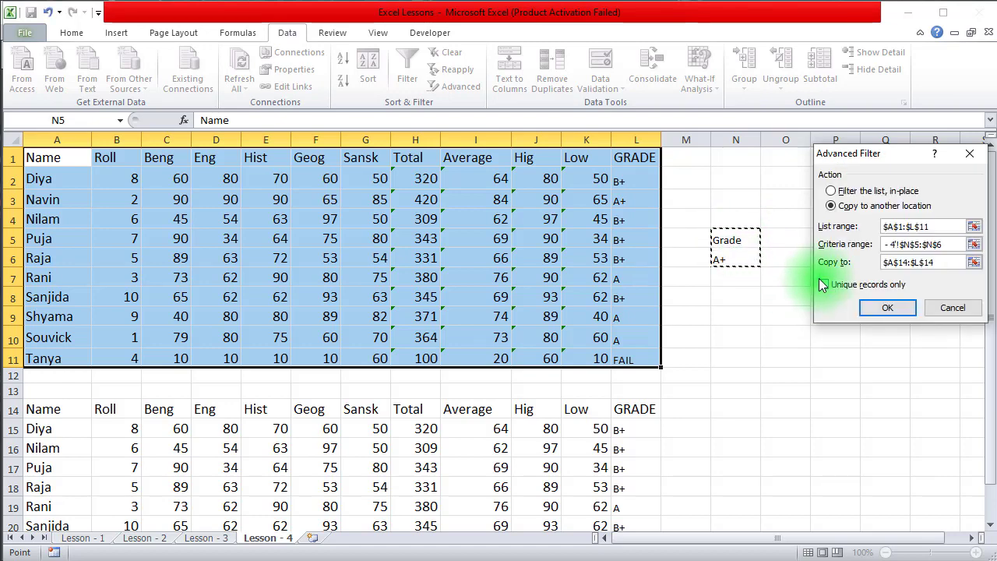
left_click(947, 264)
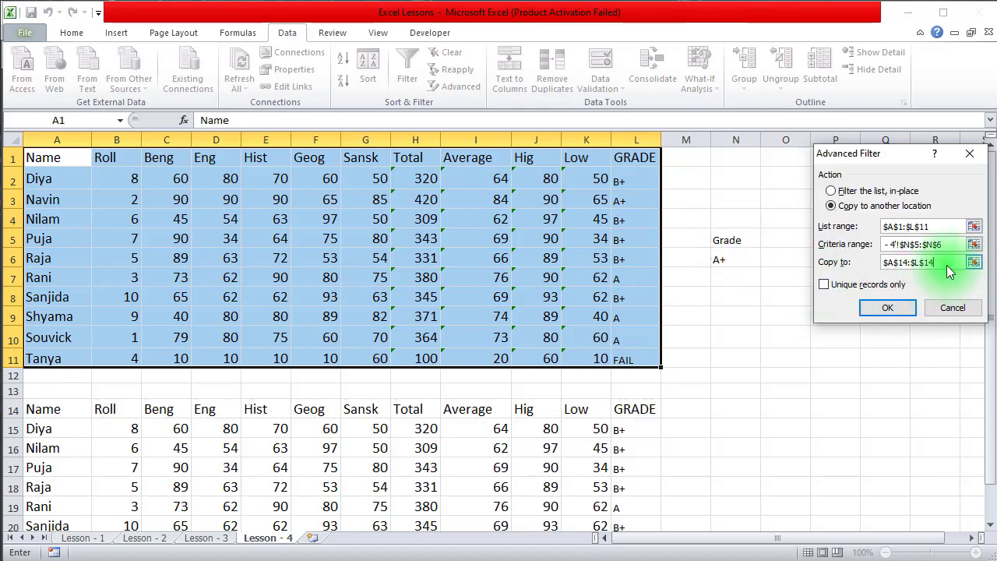
left_click(884, 308)
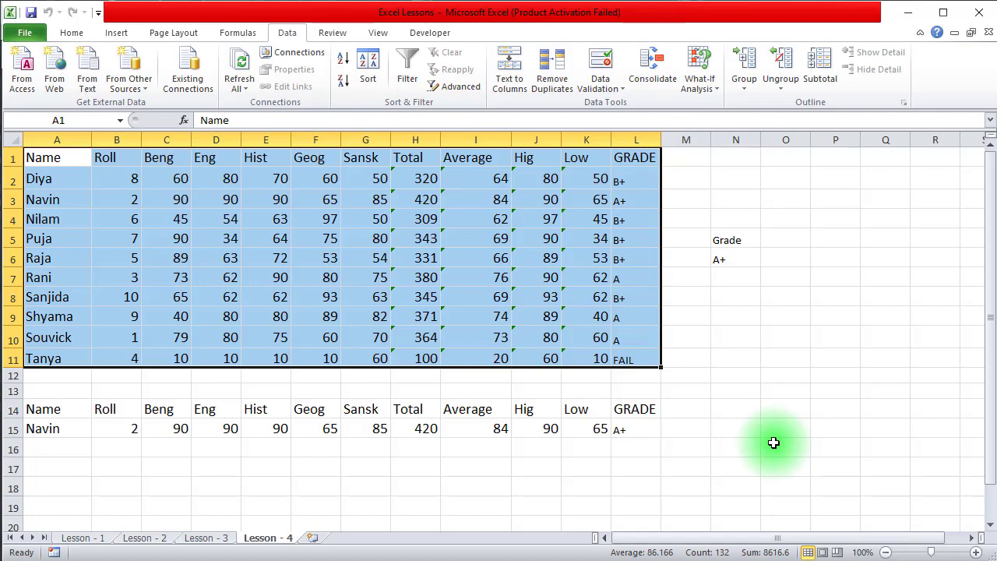
- Switch to M.S Excel 2010.pdf in Adobe Reader, read the filter criteria for exercise 11, and return to the Excel workbook
left_click(524, 560)
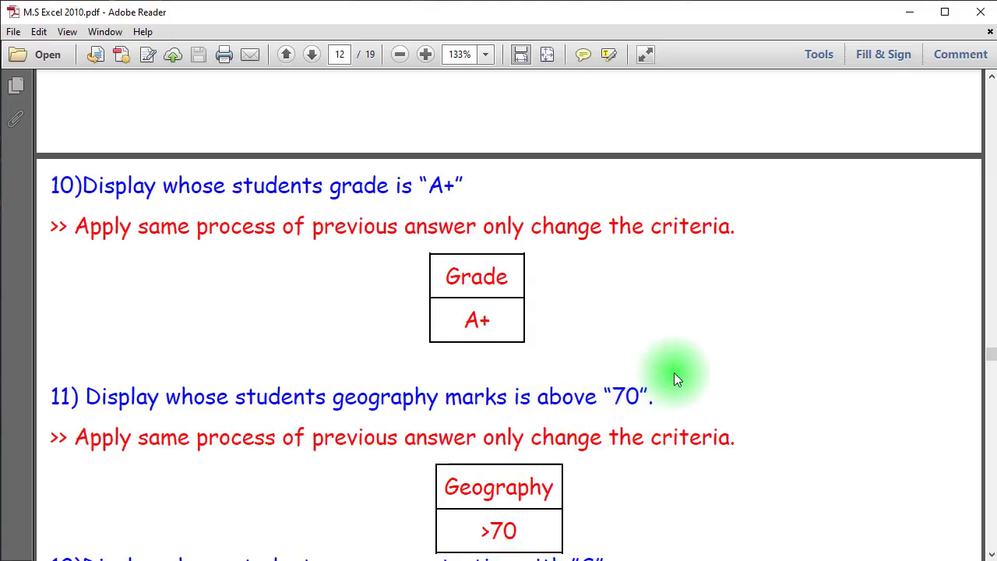
scroll(676, 379, "down", 2)
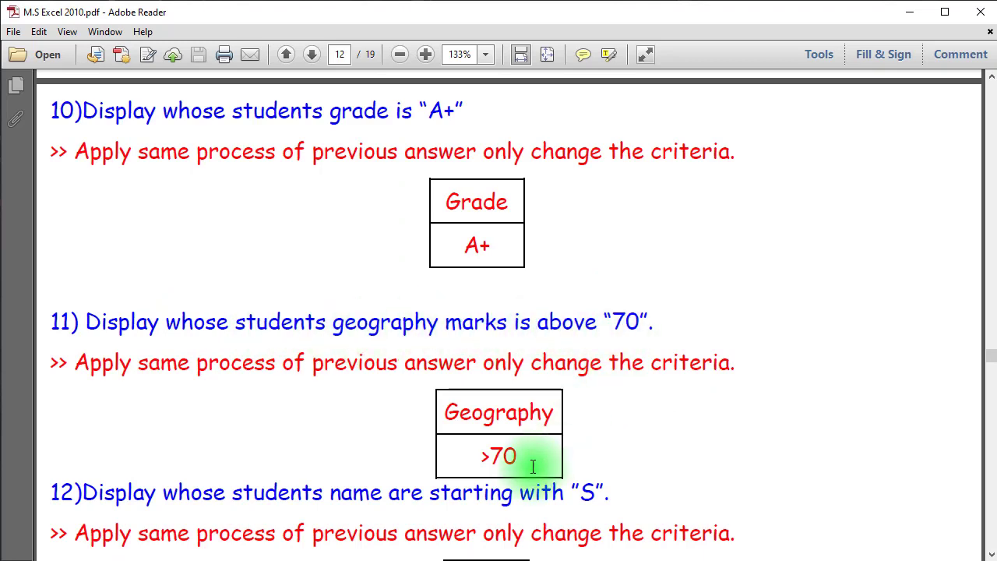
left_click(520, 560)
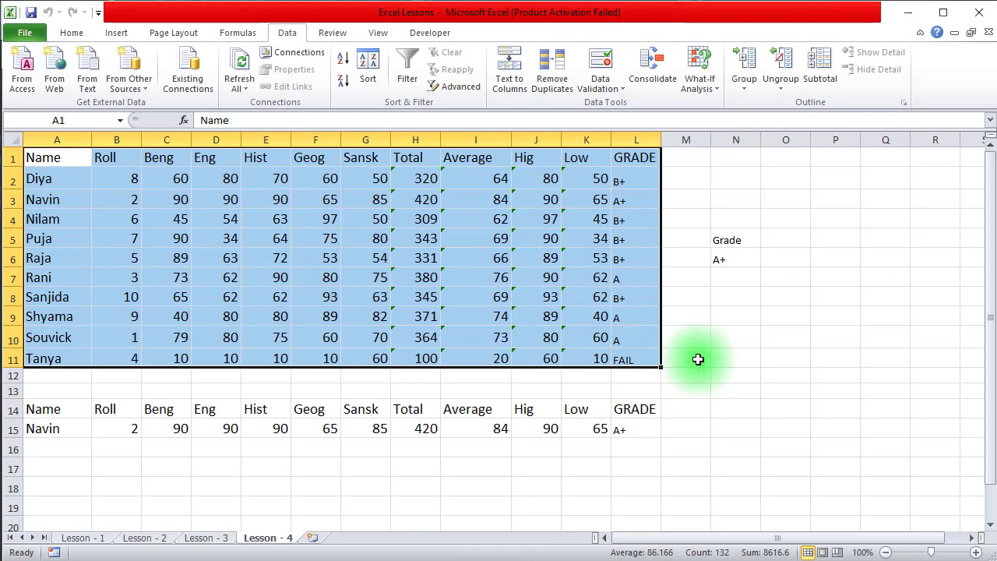
- Replace the criteria in N5:N6 with Geog in N5 and >70 below it in N6
left_click_drag(739, 243, 739, 251)
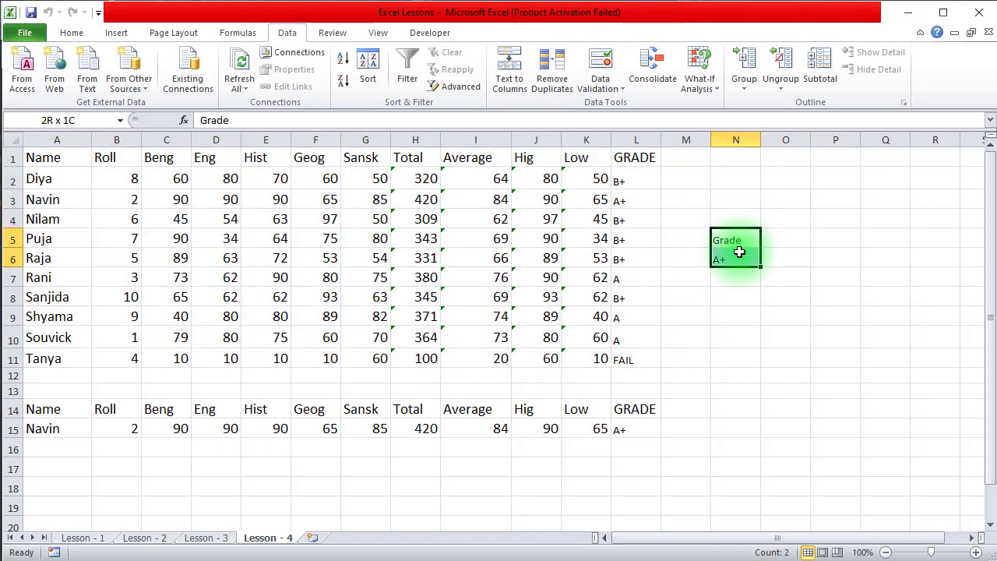
key("Up")
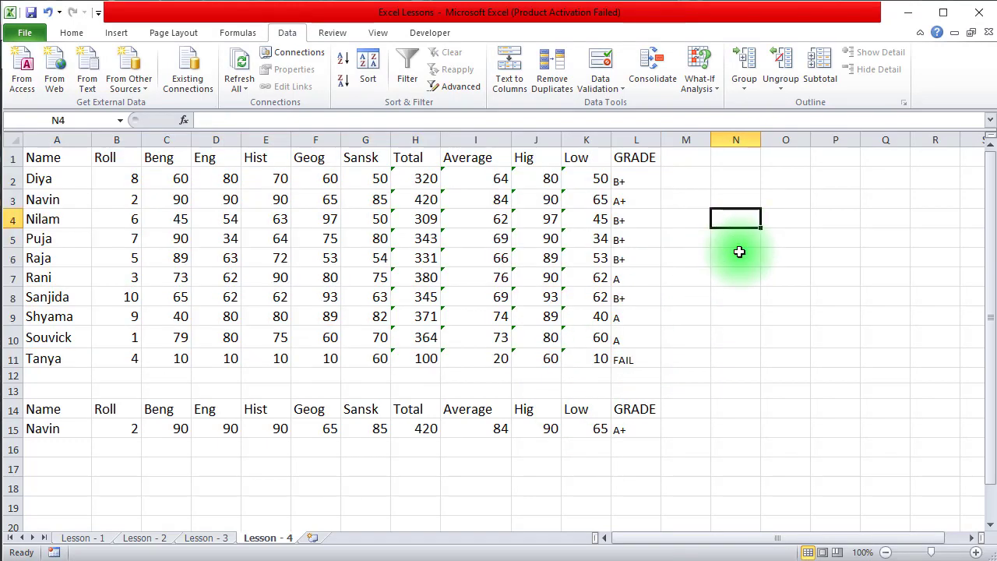
key("Down")
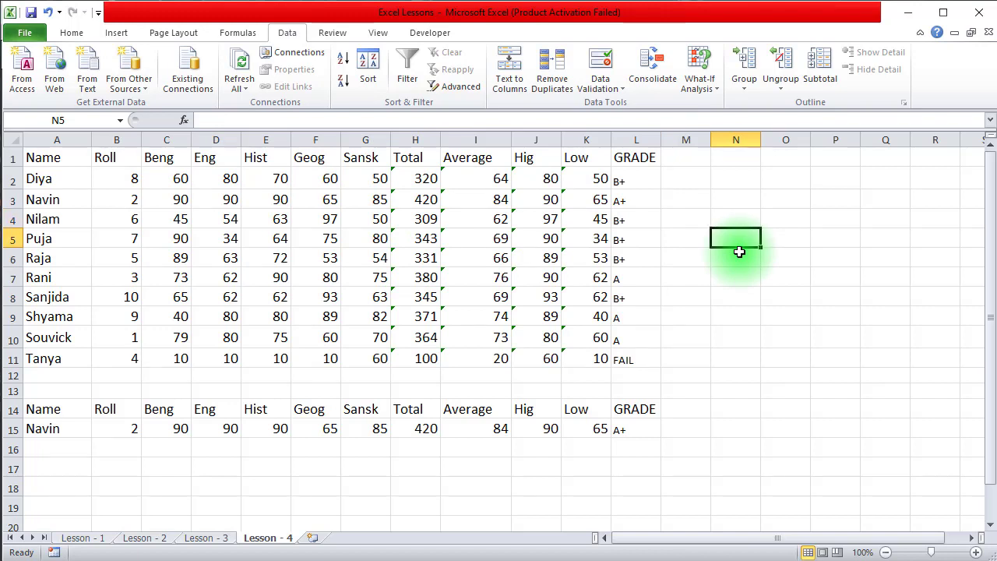
type("Geo")
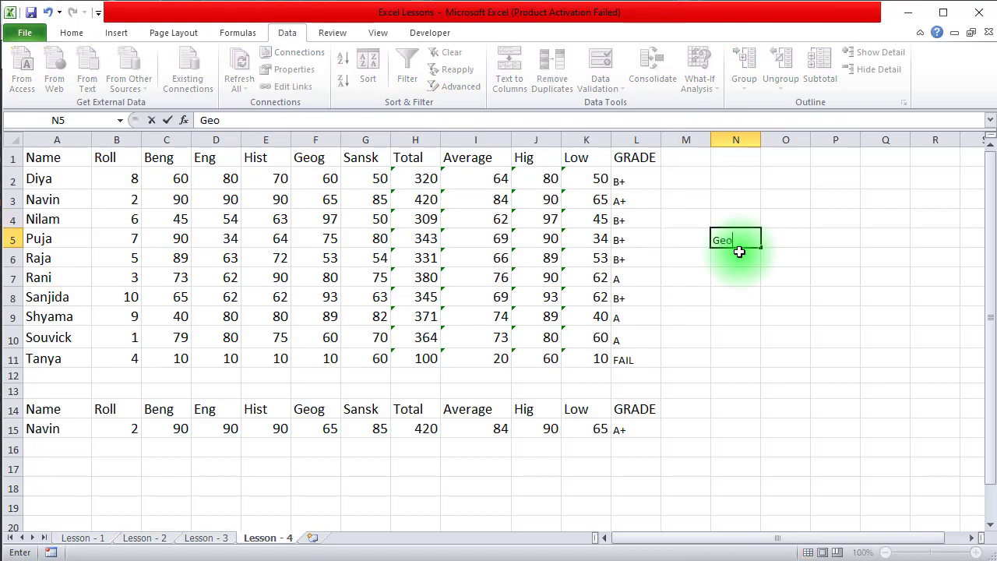
type("g")
left_click(794, 342)
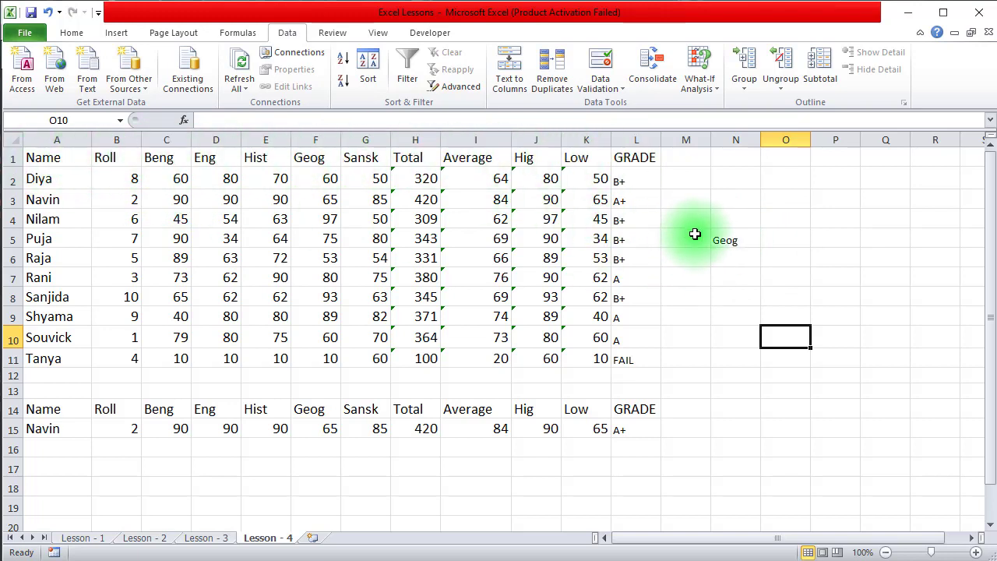
left_click(737, 244)
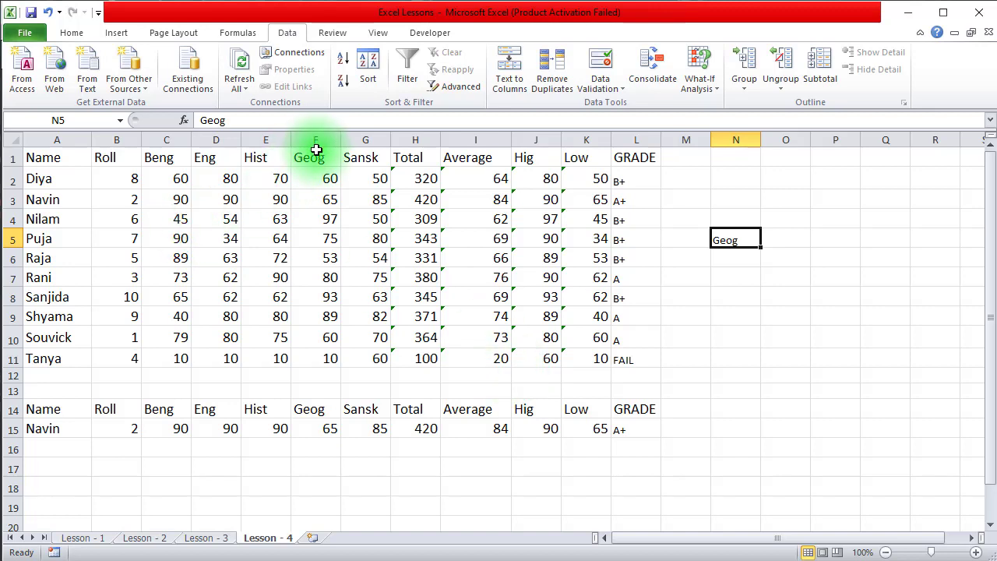
left_click(732, 255)
type(">7")
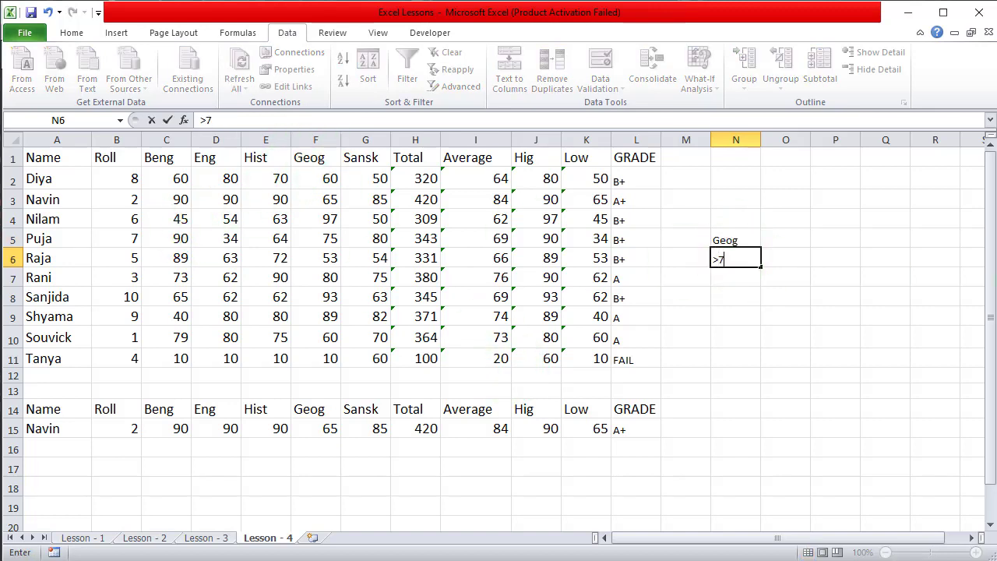
type("0")
left_click(888, 377)
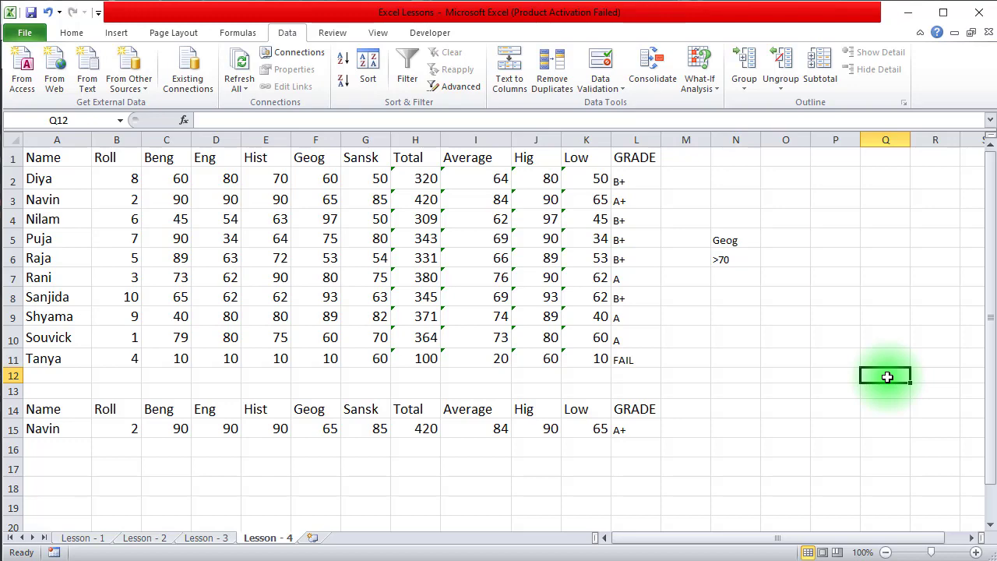
- Apply an Advanced Filter to A1:L11 with criteria range N5:N6, copying the geography matches to the headings in A14:L14
left_click_drag(35, 158, 630, 355)
left_click(460, 86)
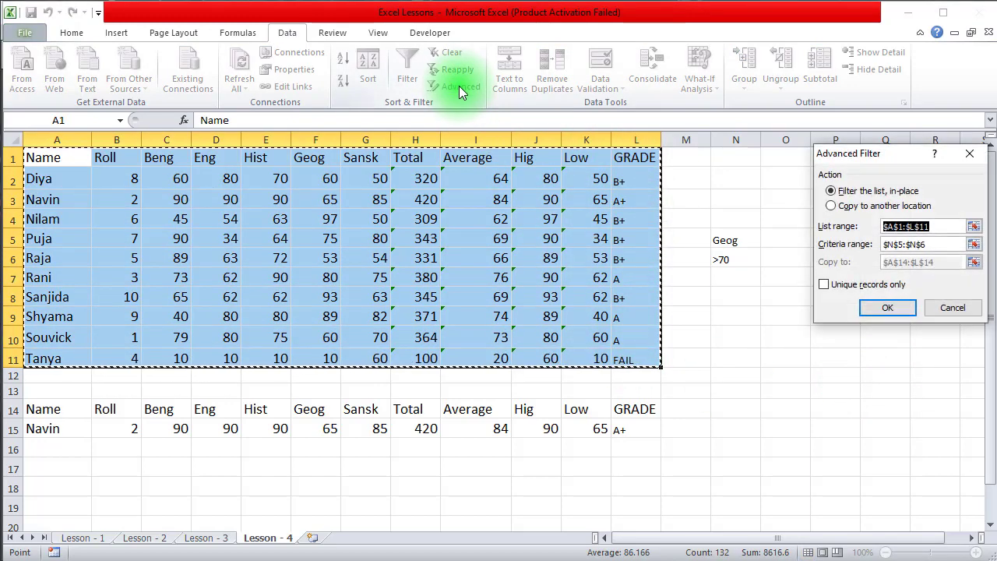
left_click(853, 206)
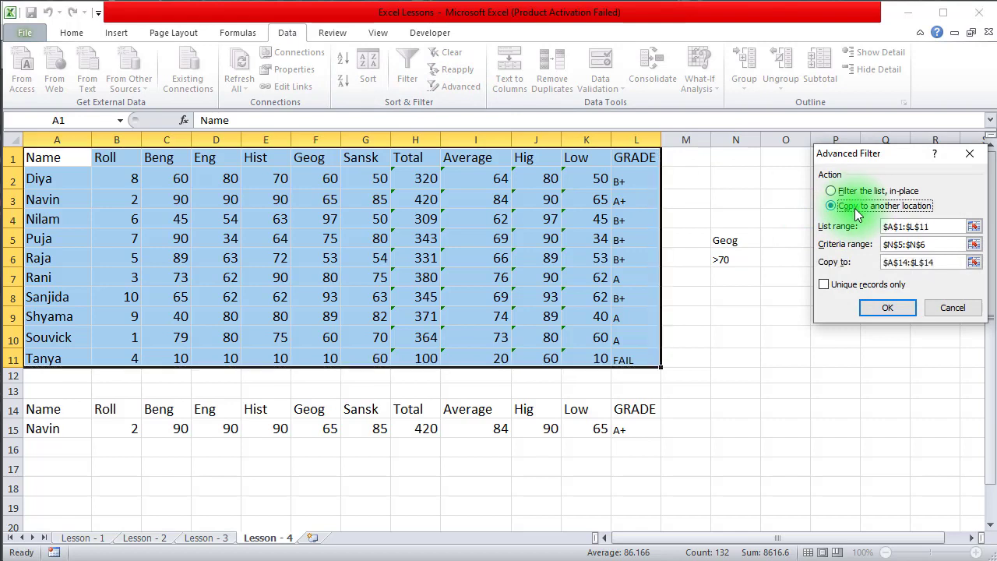
left_click(928, 244)
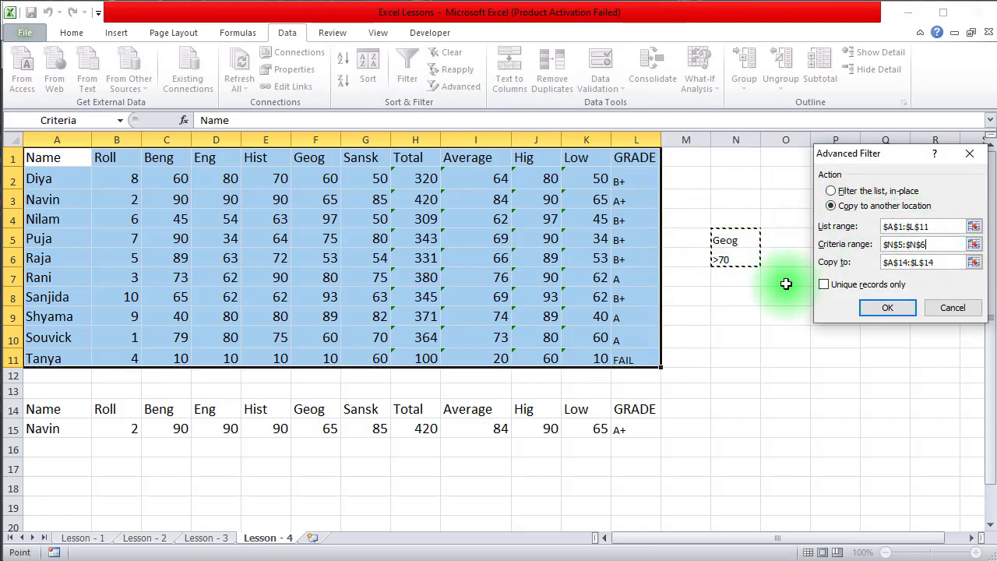
left_click(947, 262)
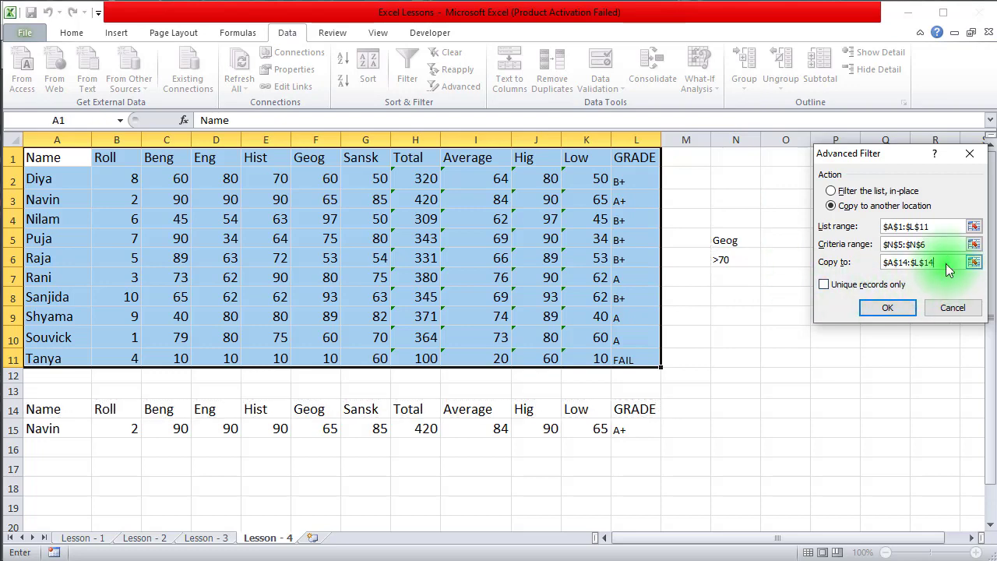
left_click(886, 308)
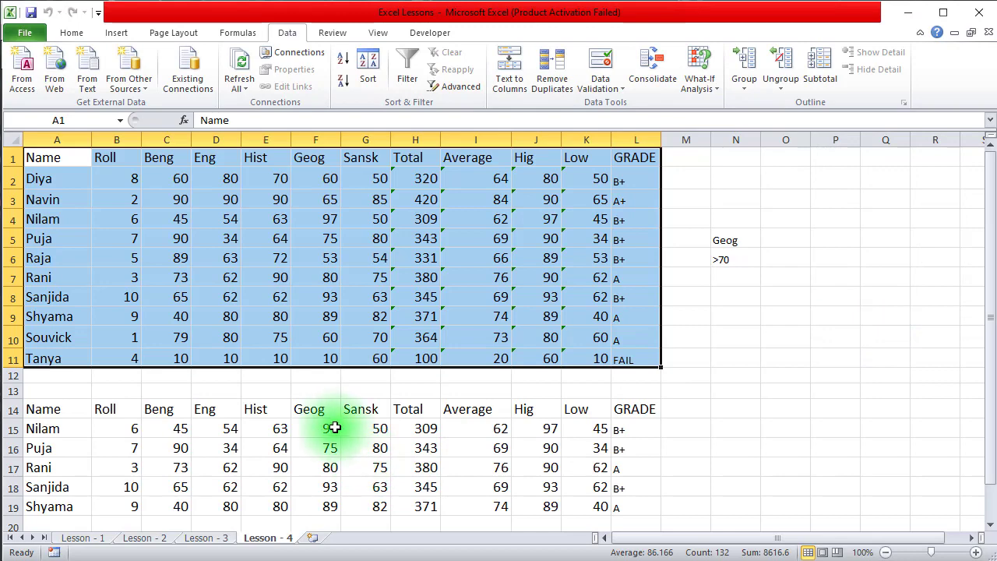
- Check the filtered Geog marks, read the exercise 12 criteria in M.S Excel 2010.pdf in Adobe Reader, and return to the Excel workbook
left_click_drag(335, 428, 327, 501)
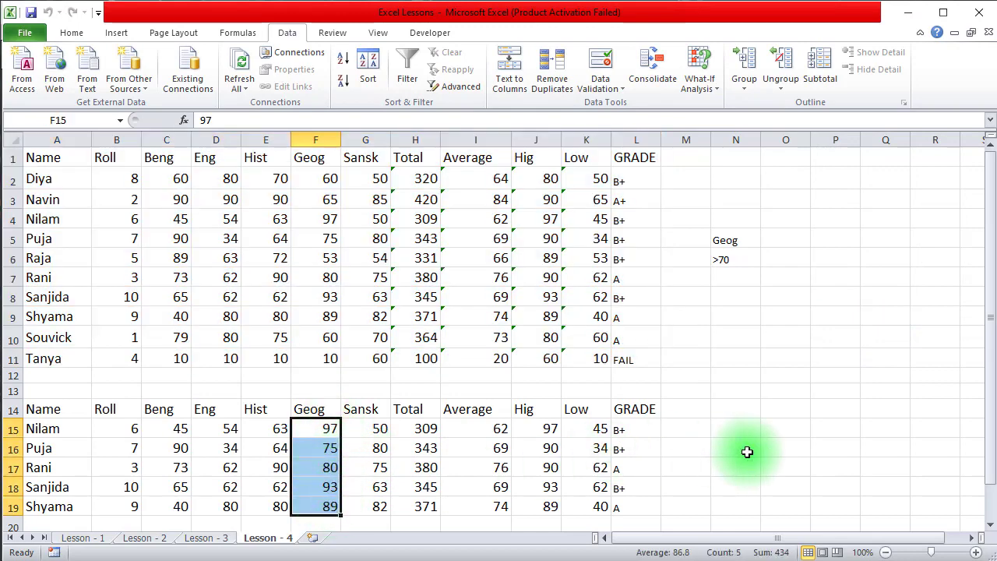
scroll(747, 452, "down", 1)
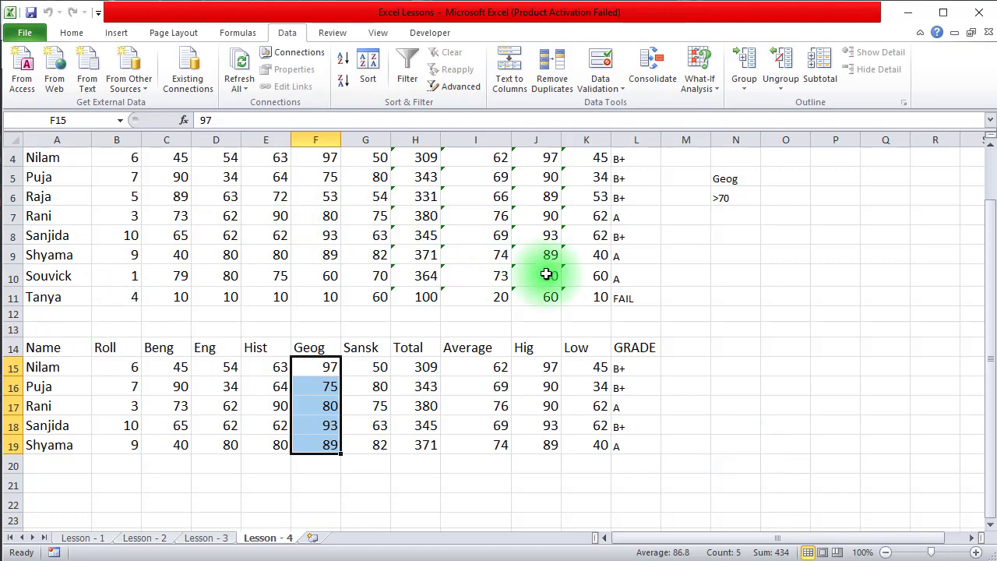
scroll(725, 357, "up", 1)
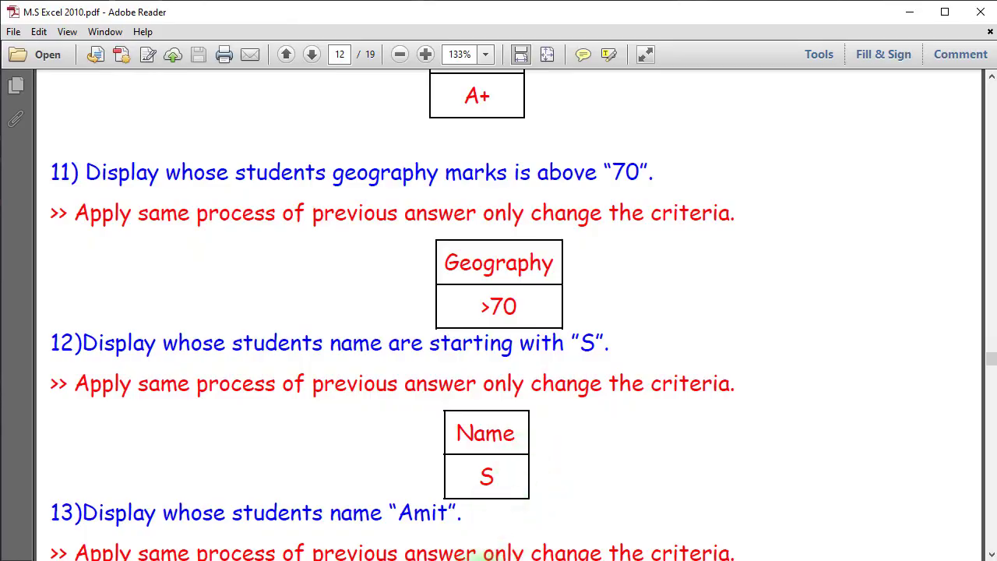
left_click(480, 559)
- Replace the criteria in N5:N6 with Name in N5 and S below it in N6
left_click(785, 361)
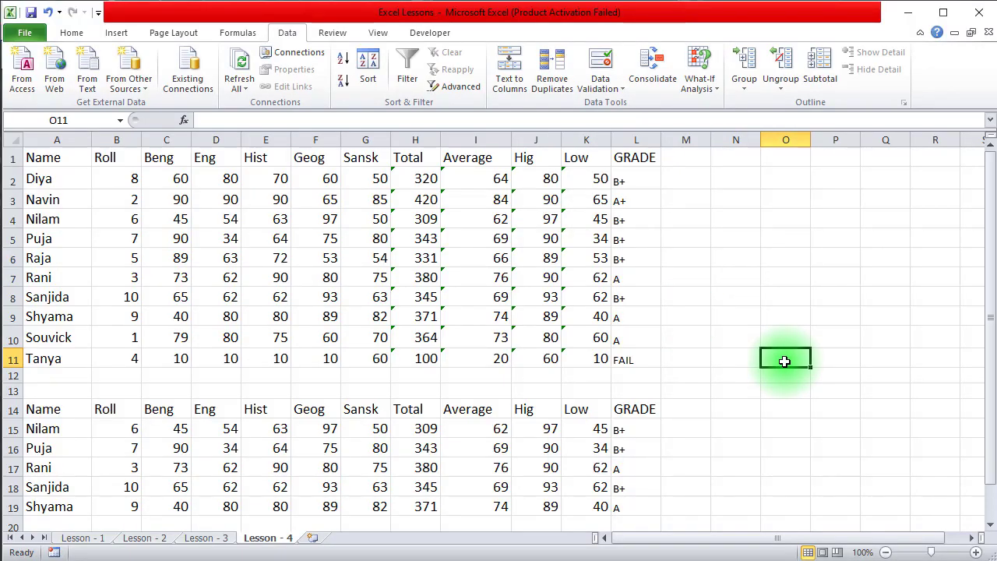
left_click(731, 244)
type("Name")
key("Return")
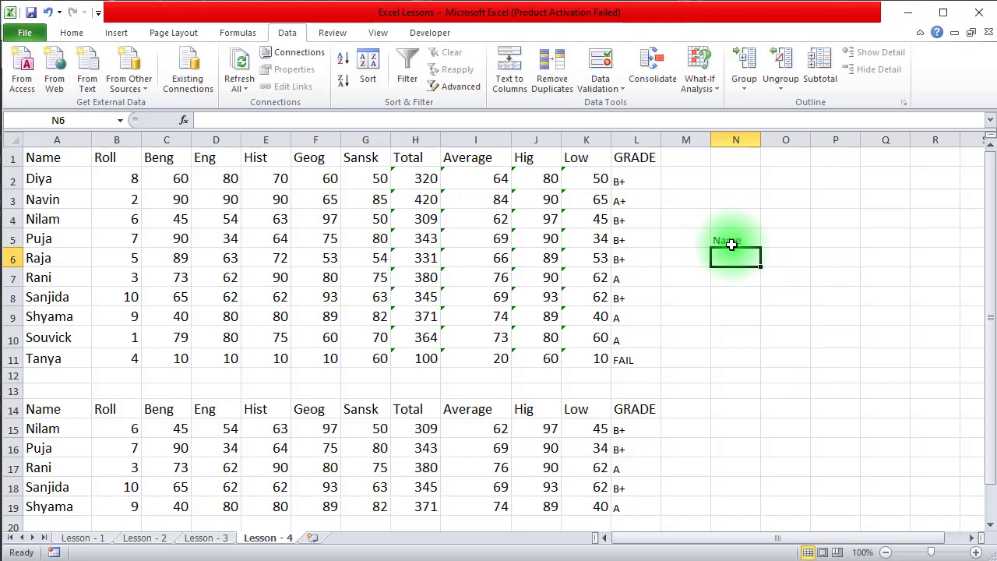
type("S")
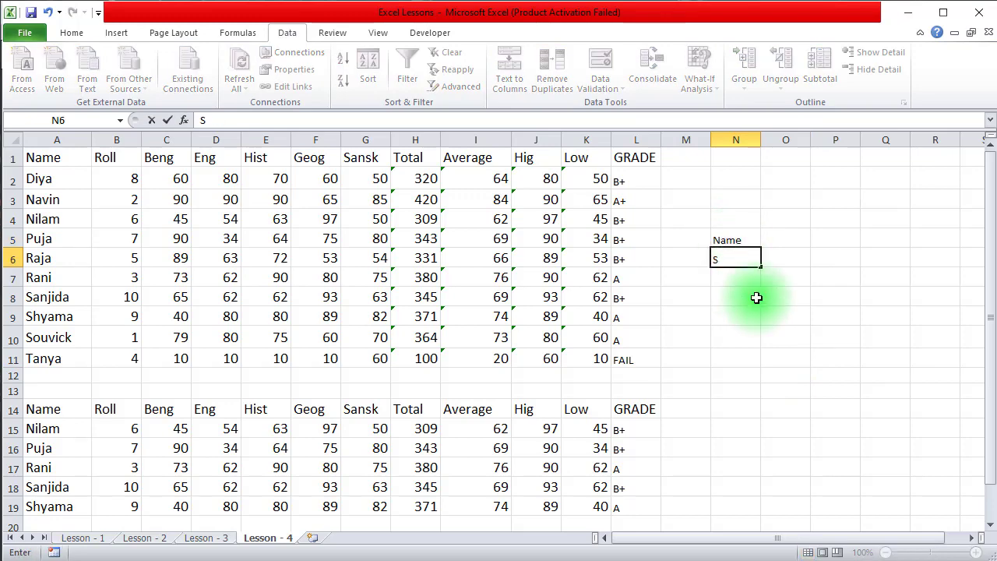
key("Return")
- Apply an Advanced Filter to A1:L11 for names starting with S, using criteria range N5:N6 and copying the matches to A14:L14
left_click(78, 159)
left_click_drag(176, 159, 635, 358)
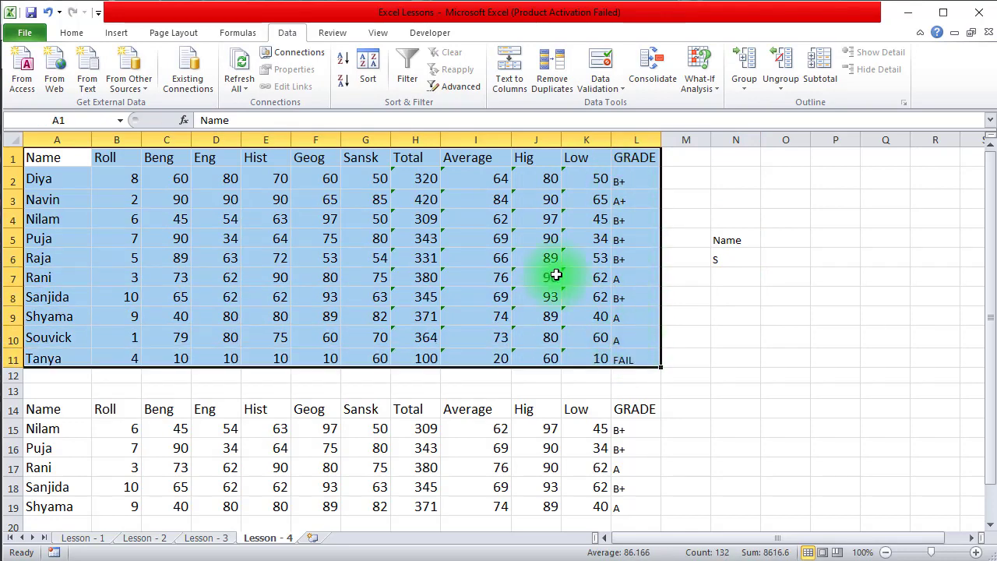
left_click(460, 86)
left_click(860, 208)
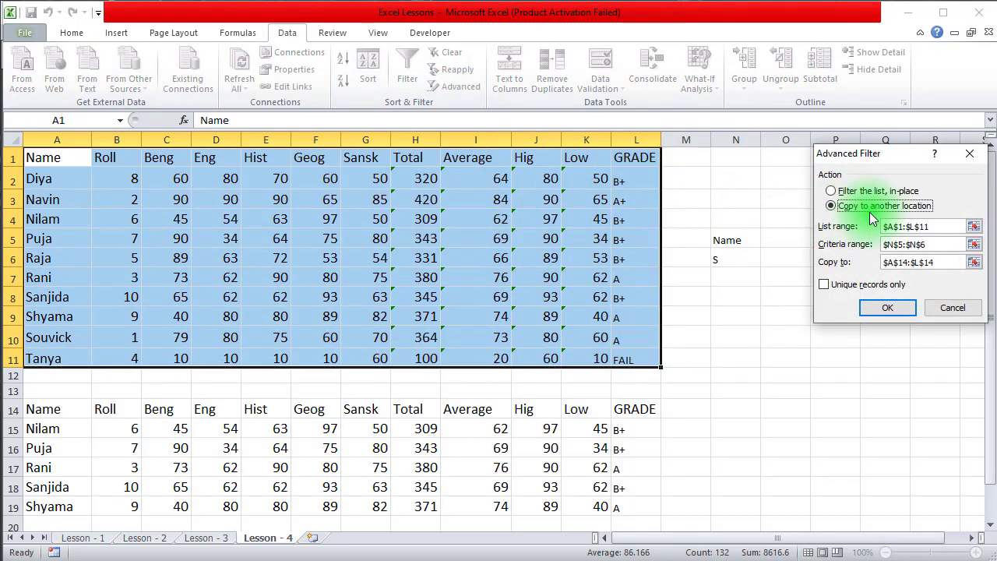
left_click(928, 245)
left_click(946, 262)
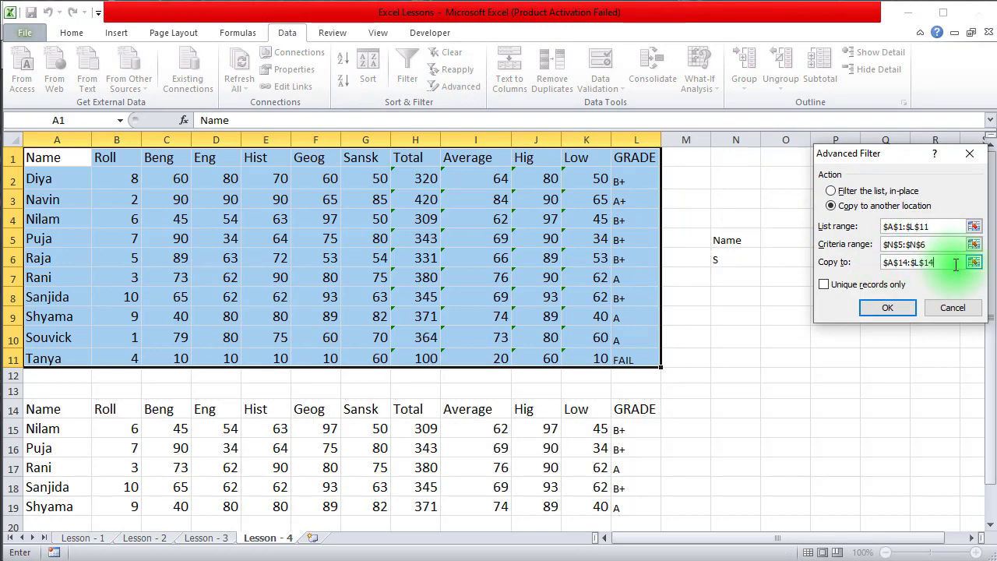
left_click(888, 307)
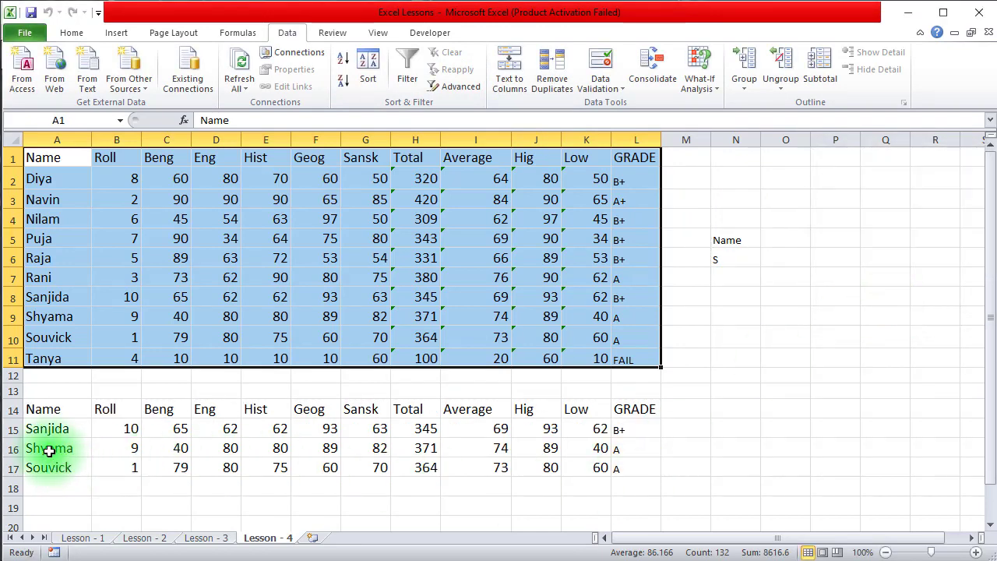
left_click_drag(58, 428, 59, 466)
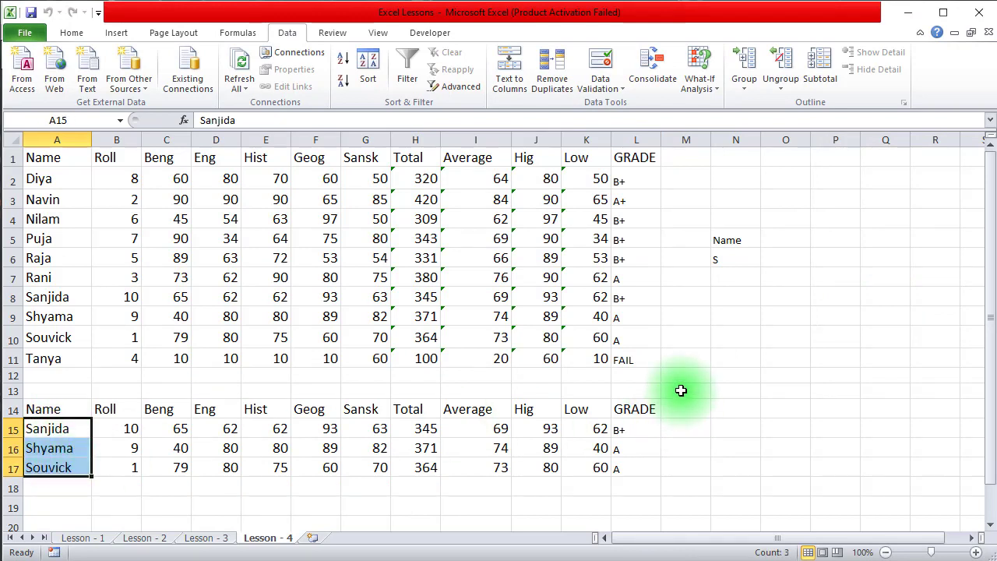
- Replace the student name in A4 with the same name as in A11
left_click(745, 258)
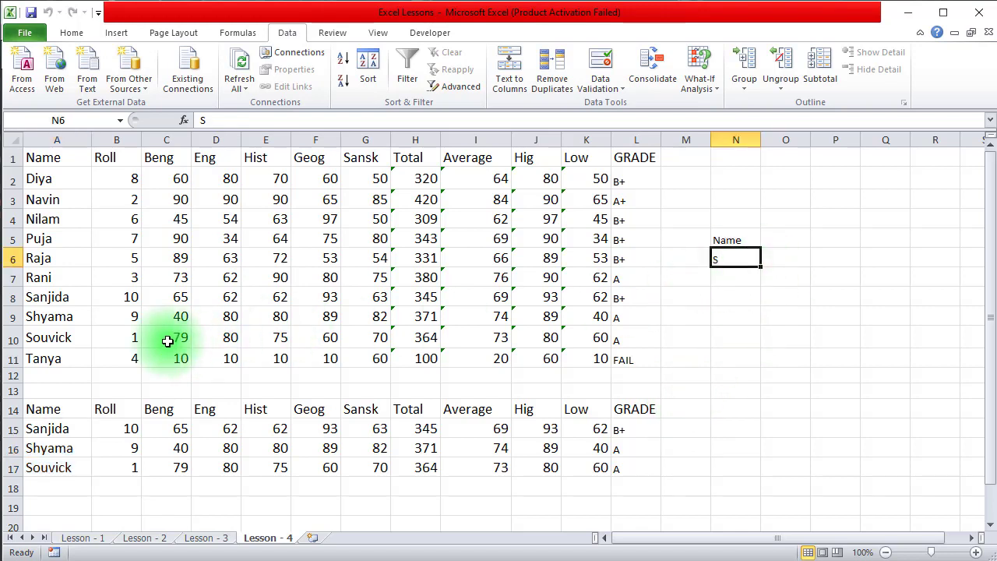
left_click(61, 213)
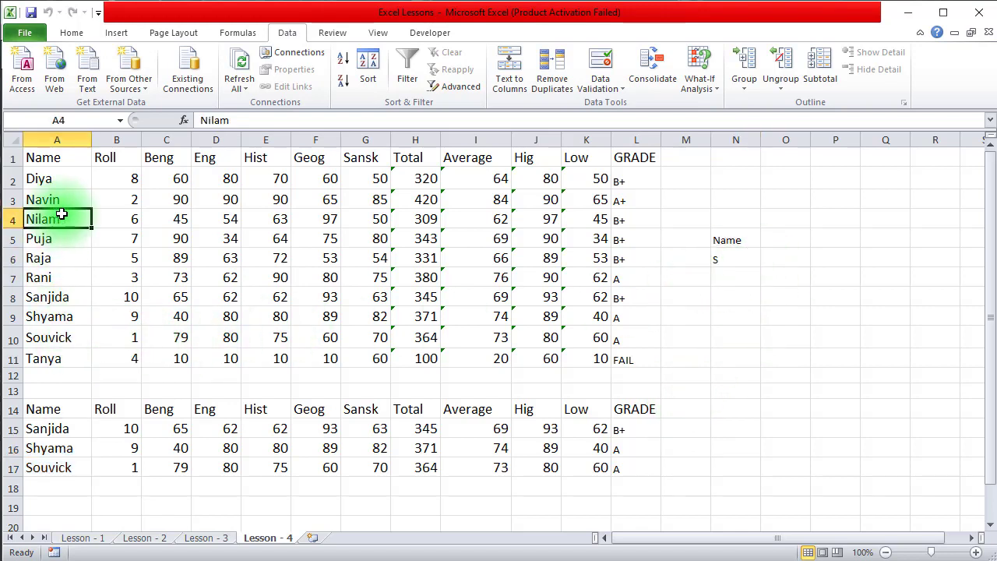
type("Taniya")
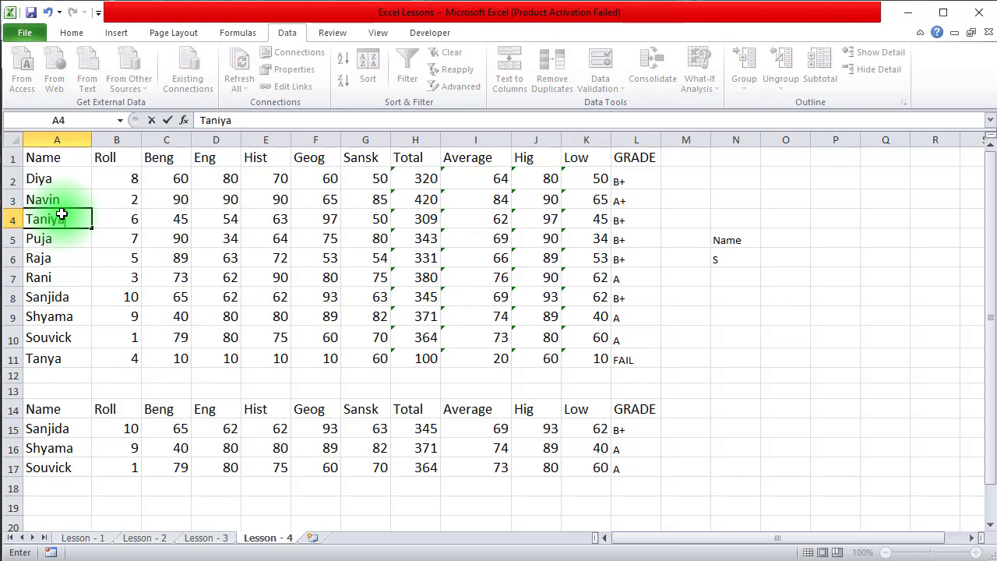
left_click(310, 343)
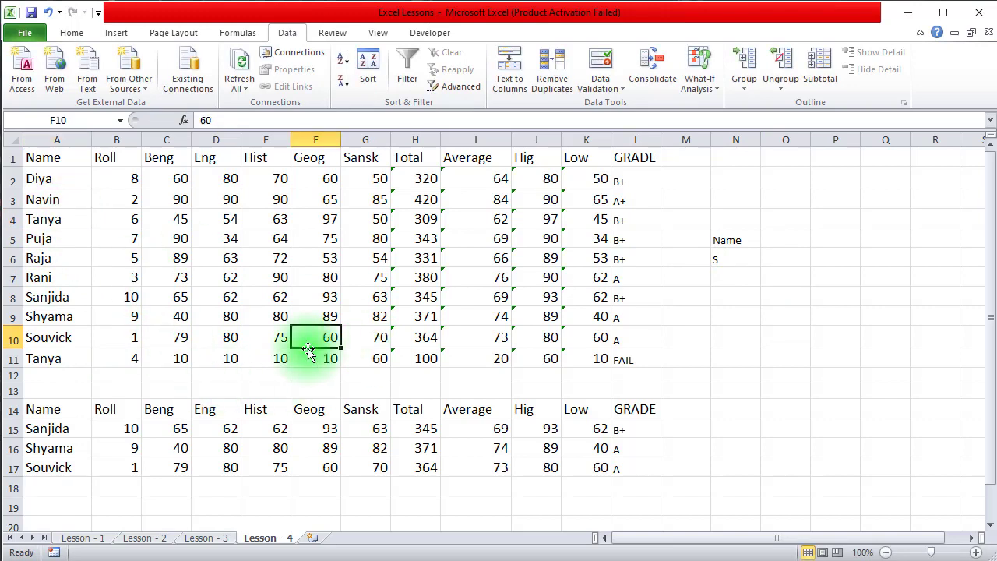
left_click(72, 366)
left_click(69, 216)
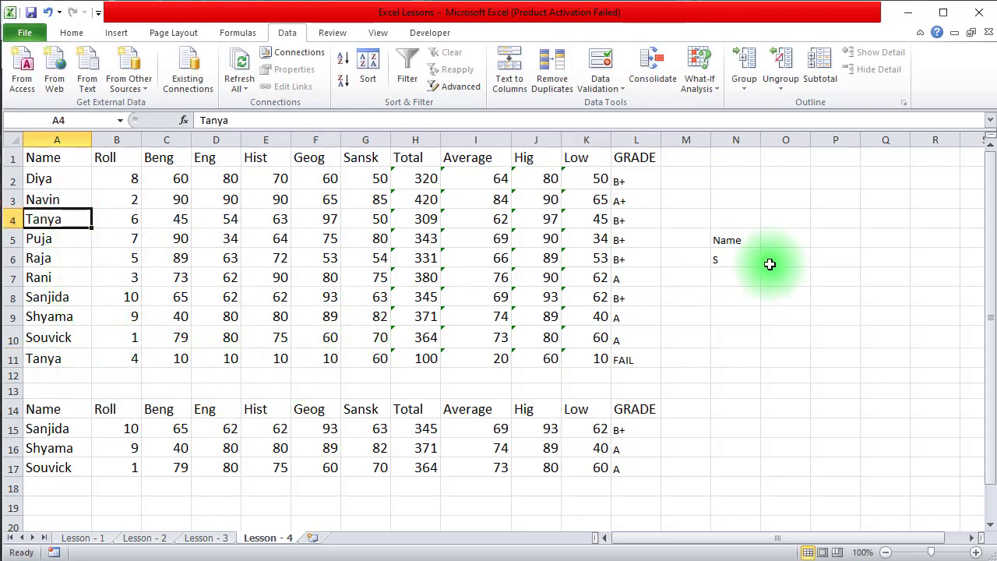
- Set the Name criterion in N6 to the student name shared by A4 and A11
left_click(740, 259)
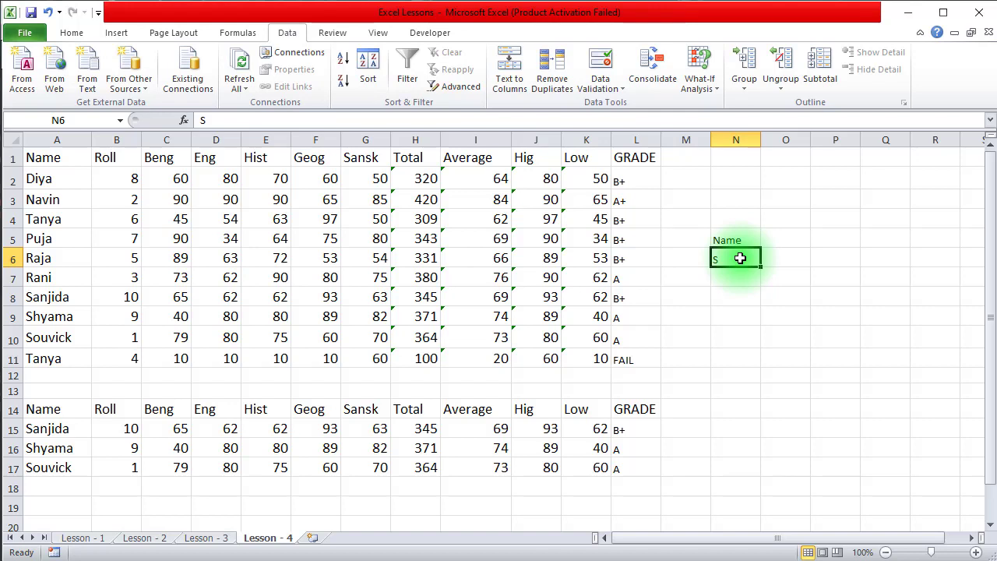
type("Tanya")
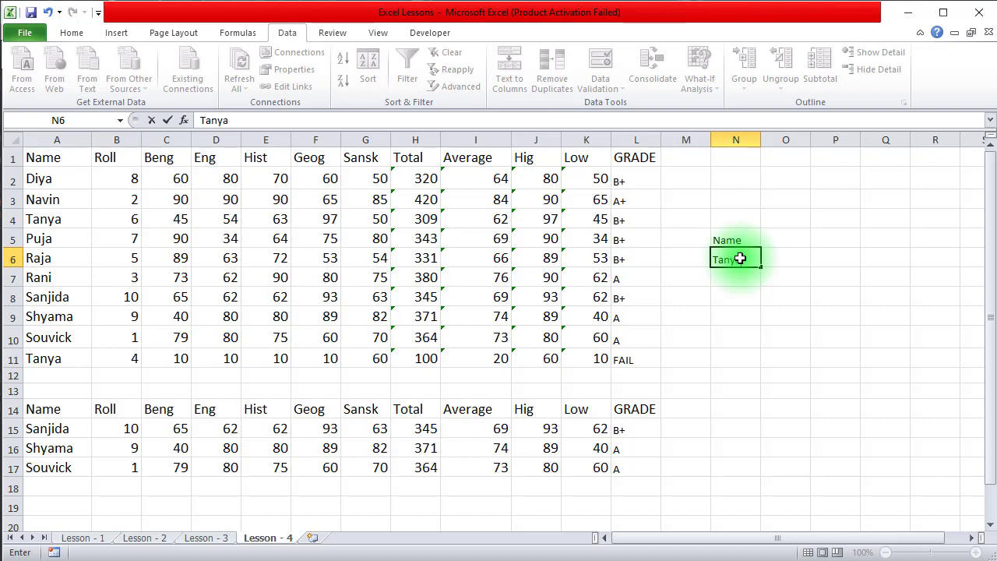
left_click(701, 338)
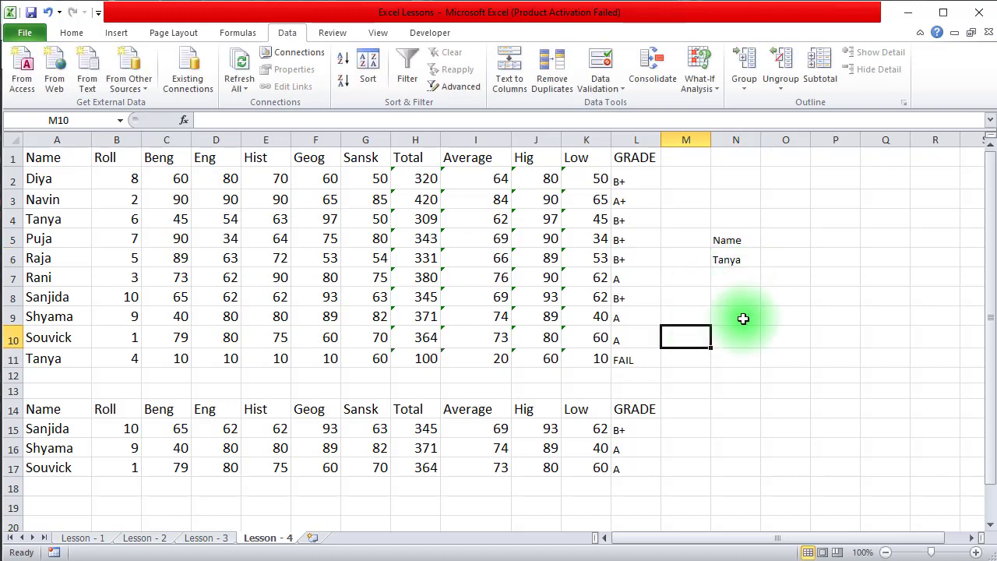
left_click(738, 260)
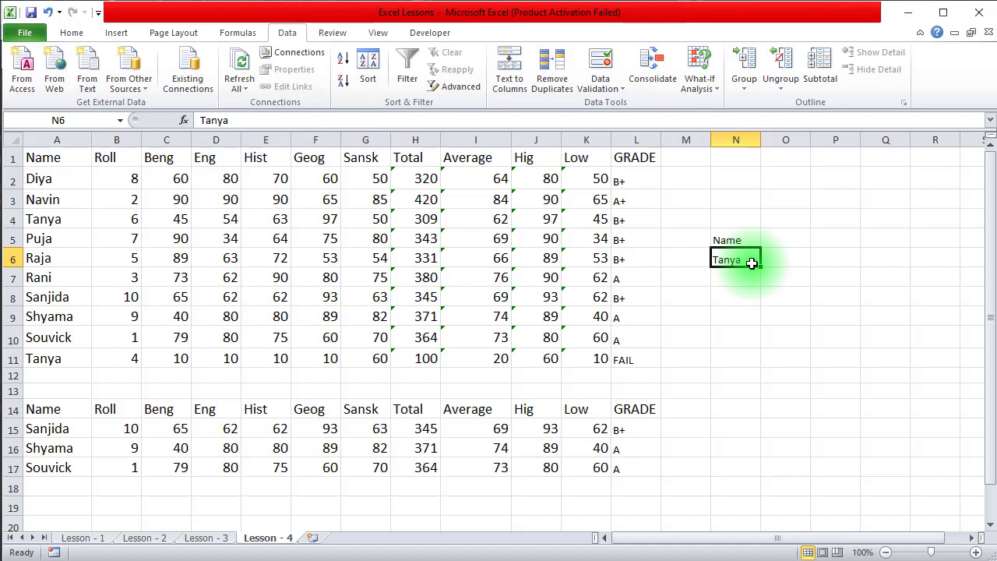
- Apply an Advanced Filter to A1:L11 for the chosen student name, using criteria range N5:N6 and copying the matches to A14:L14
left_click_drag(56, 157, 628, 354)
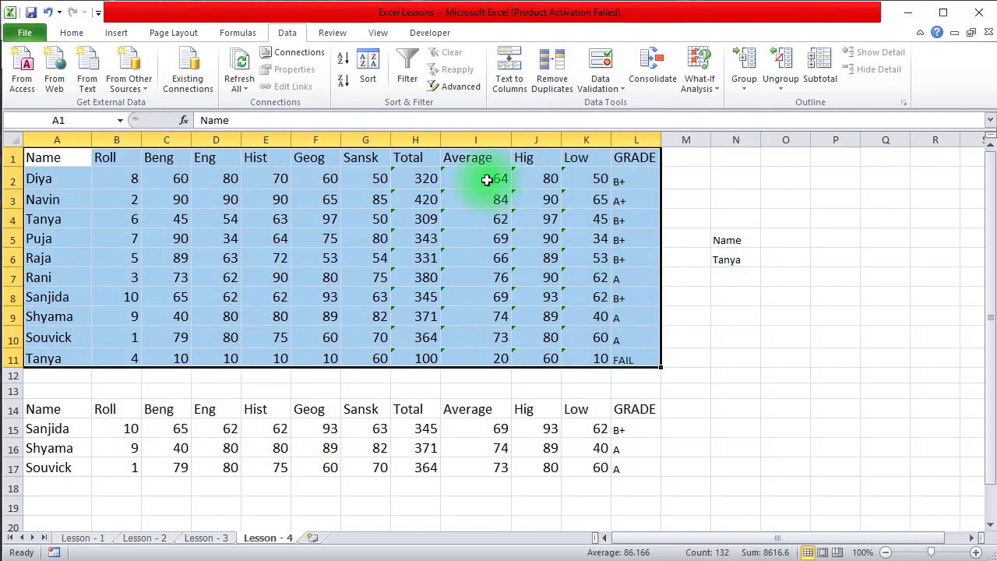
left_click(458, 91)
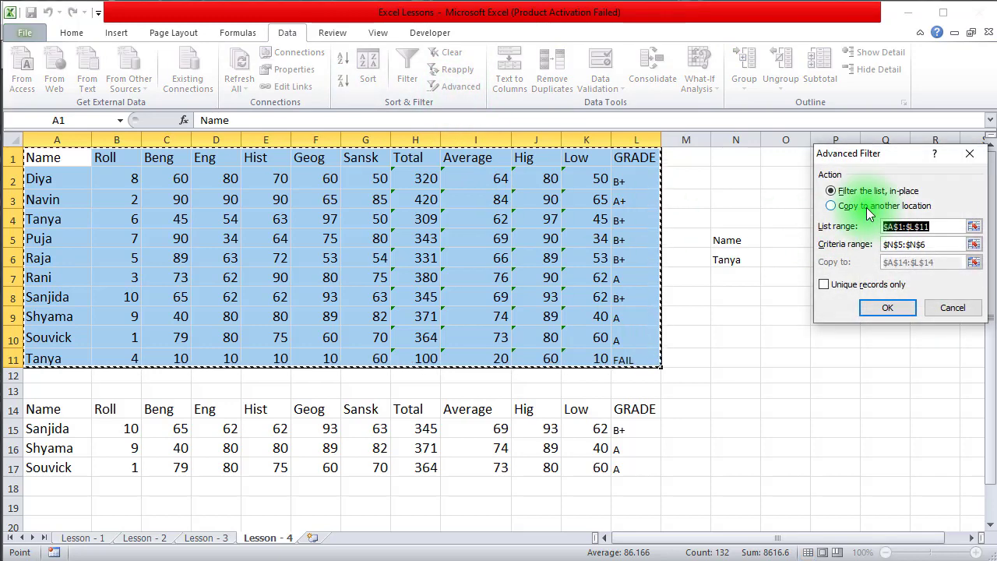
left_click(830, 205)
left_click(944, 245)
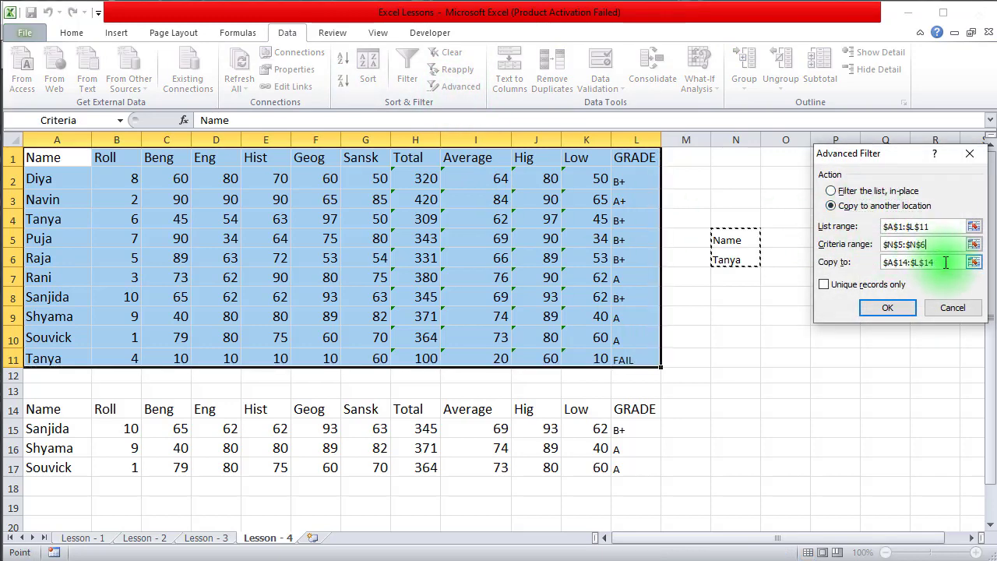
left_click(944, 263)
left_click(887, 308)
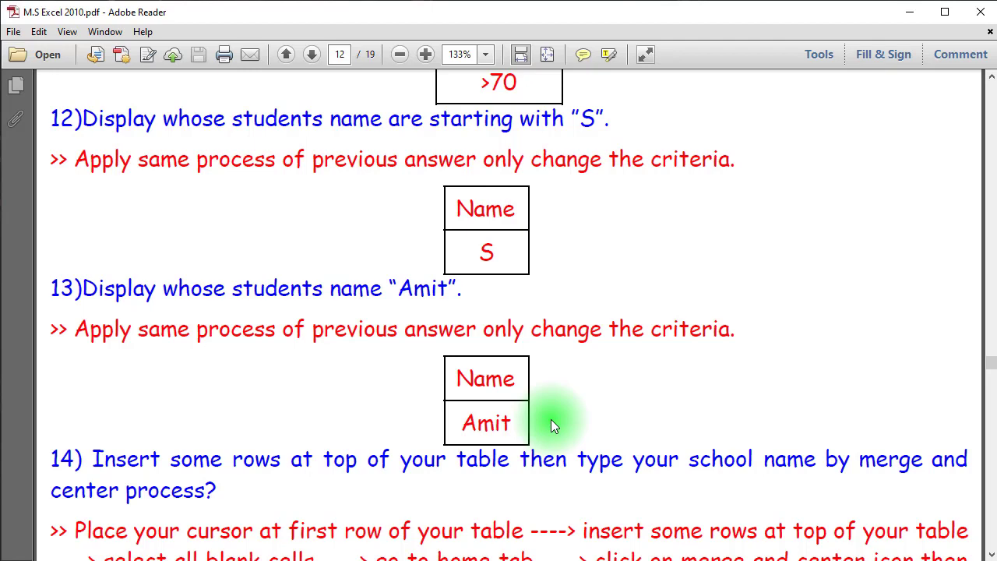
- Check exercise 14 in the M.S Excel 2010 PDF, return to Excel, and clear the criteria in N5:N6 and the filtered results in rows 14 to 16
scroll(763, 332, "down", 3)
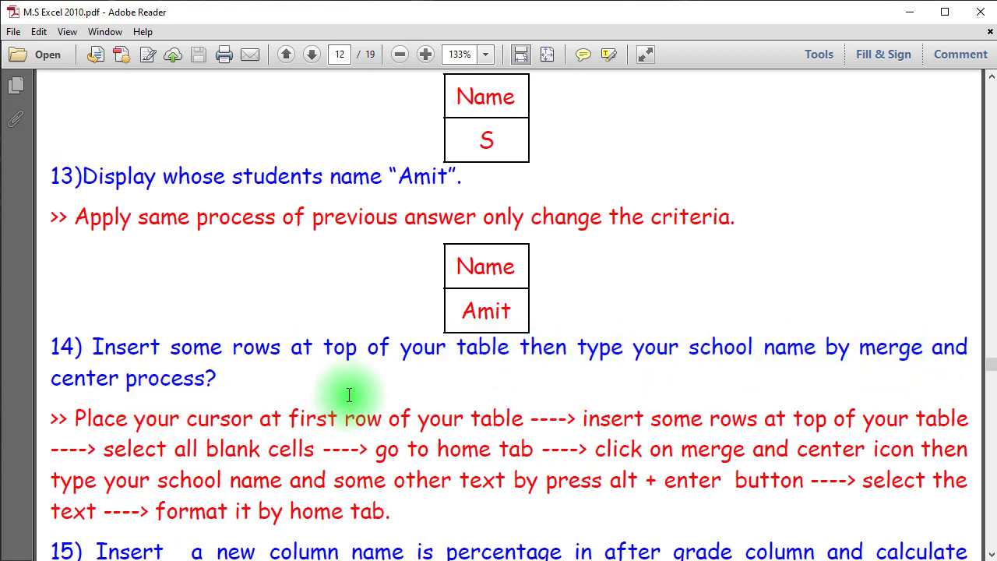
scroll(349, 393, "down", 2)
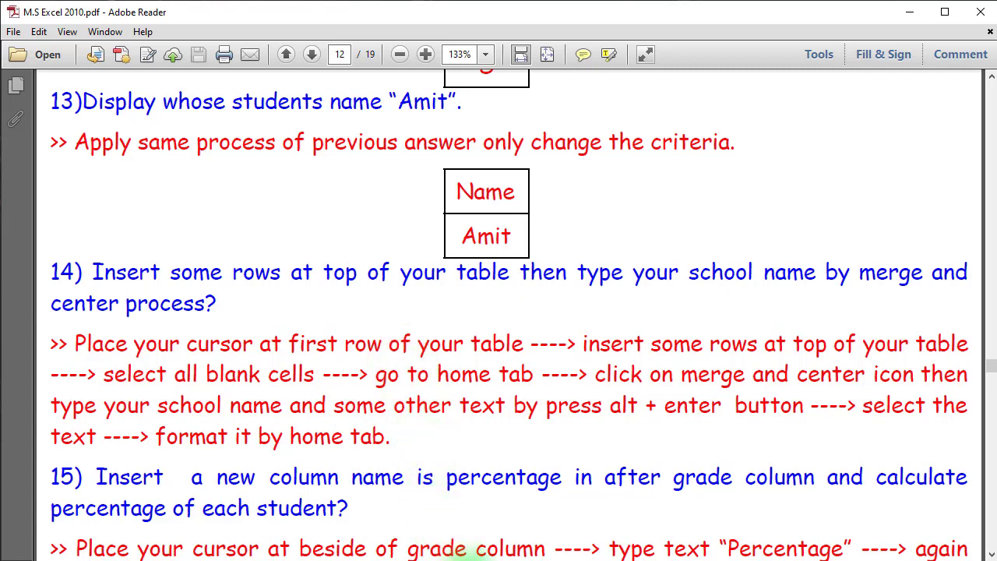
key("alt+Tab")
left_click(818, 387)
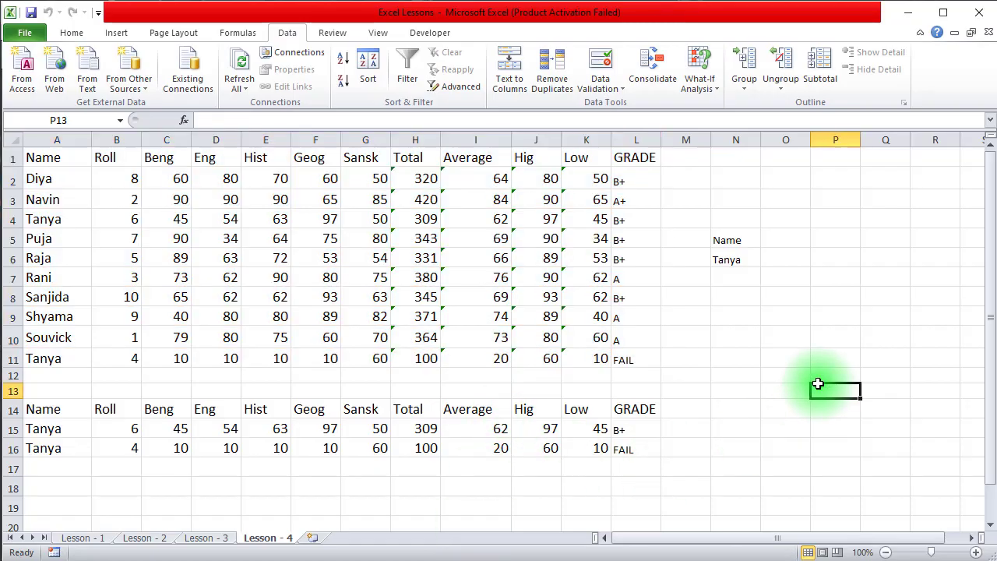
left_click_drag(686, 219, 746, 301)
key("Delete")
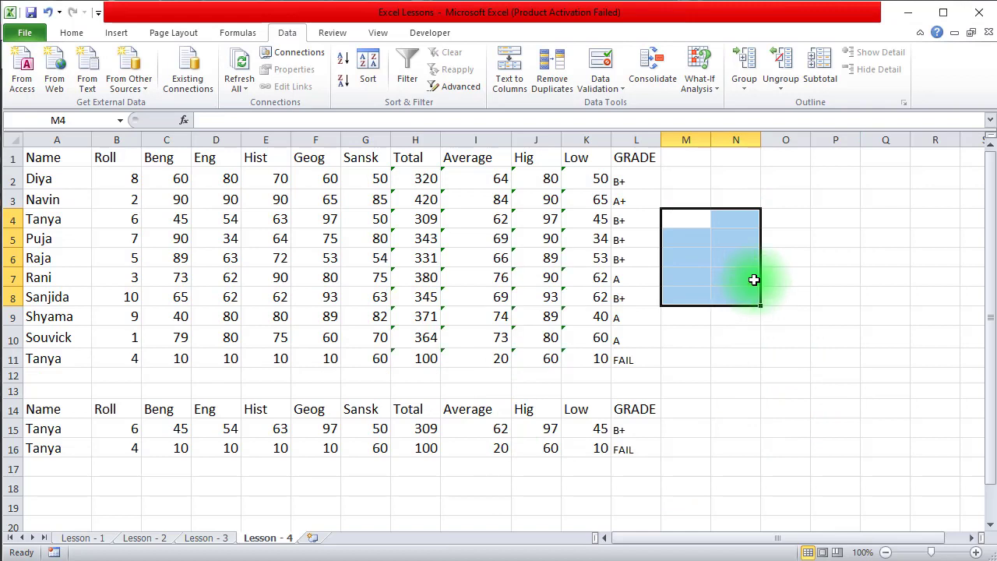
left_click_drag(28, 391, 724, 460)
key("Delete")
left_click(724, 334)
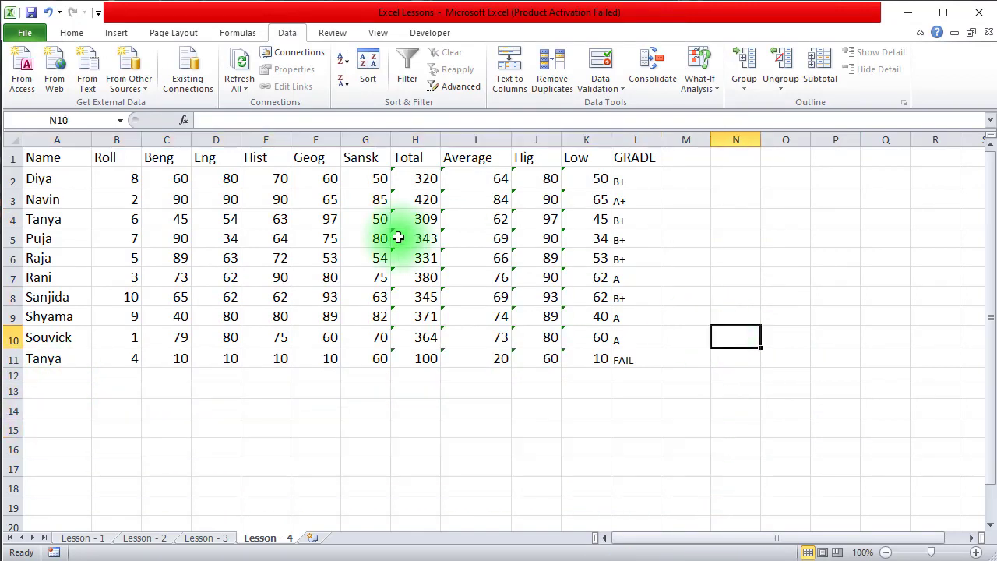
- Insert four blank rows above the marks table's header row
left_click(11, 157)
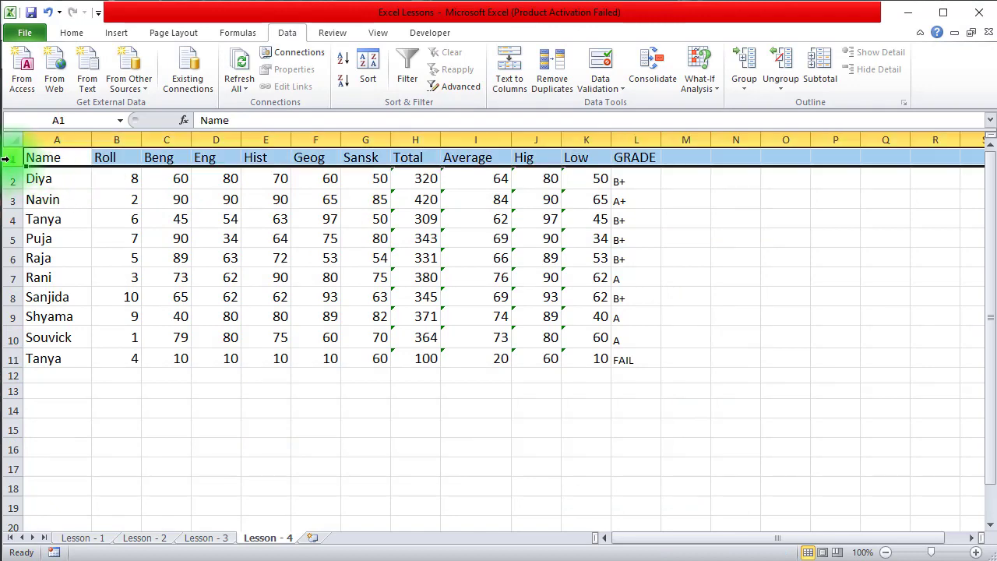
right_click(11, 160)
left_click(43, 261)
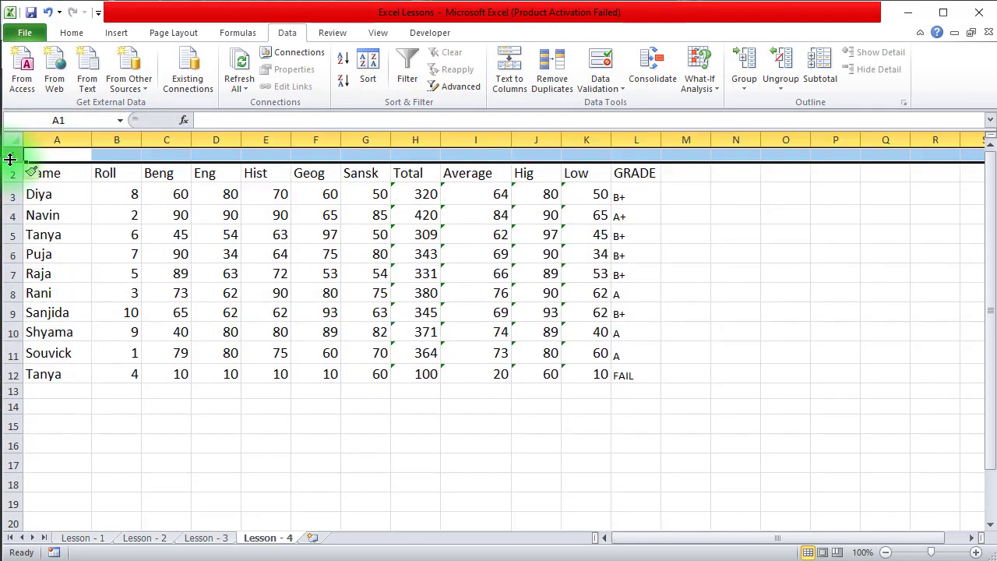
right_click(10, 158)
left_click(38, 261)
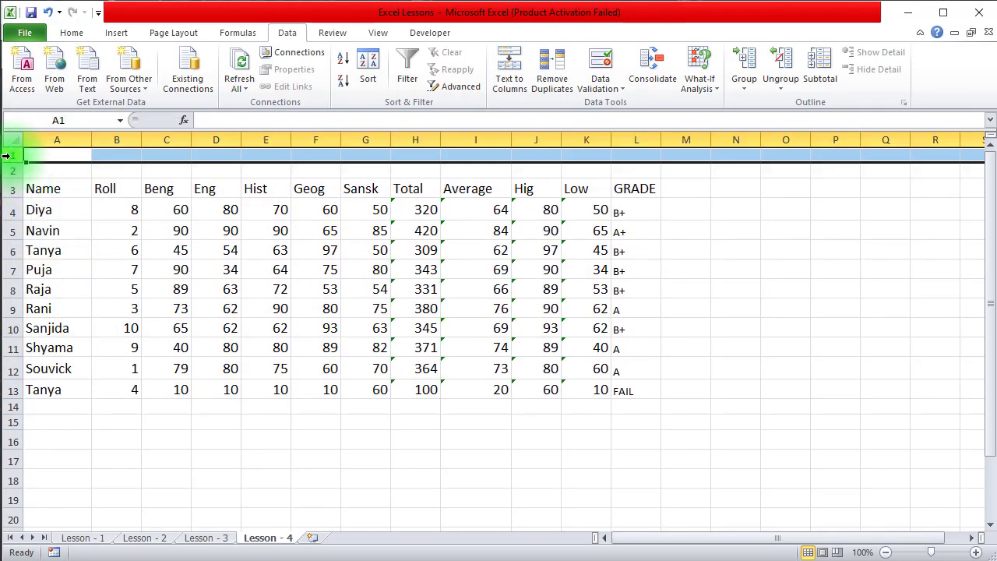
right_click(17, 157)
left_click(47, 257)
left_click(815, 409)
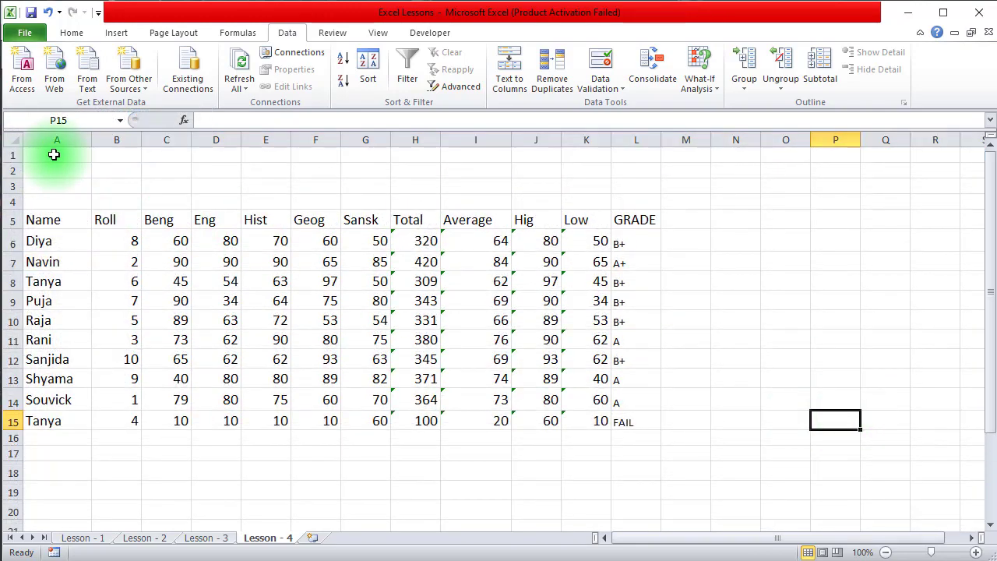
- Merge and center the blank cells A1:M4 above the marks table
left_click_drag(54, 153, 661, 202)
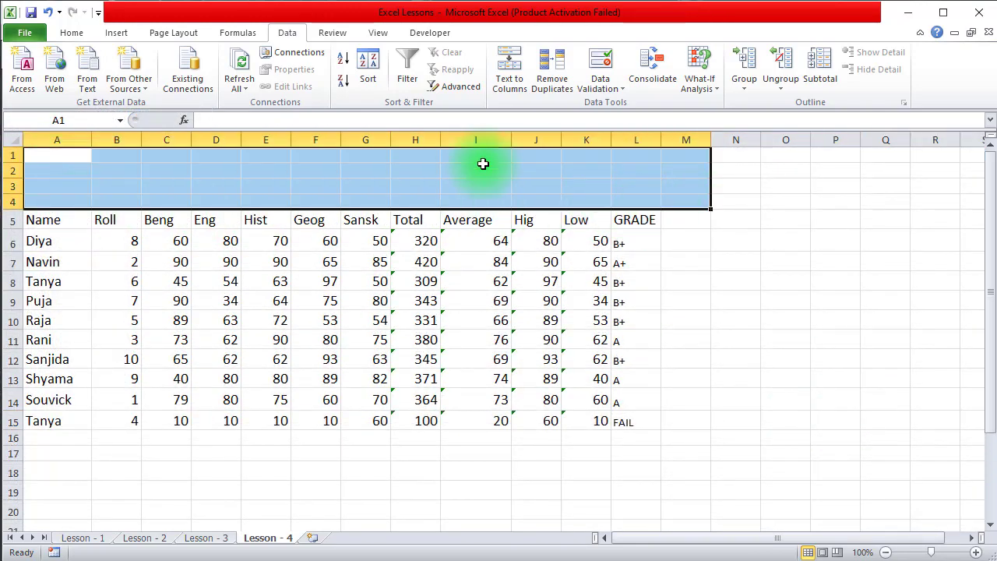
left_click(70, 33)
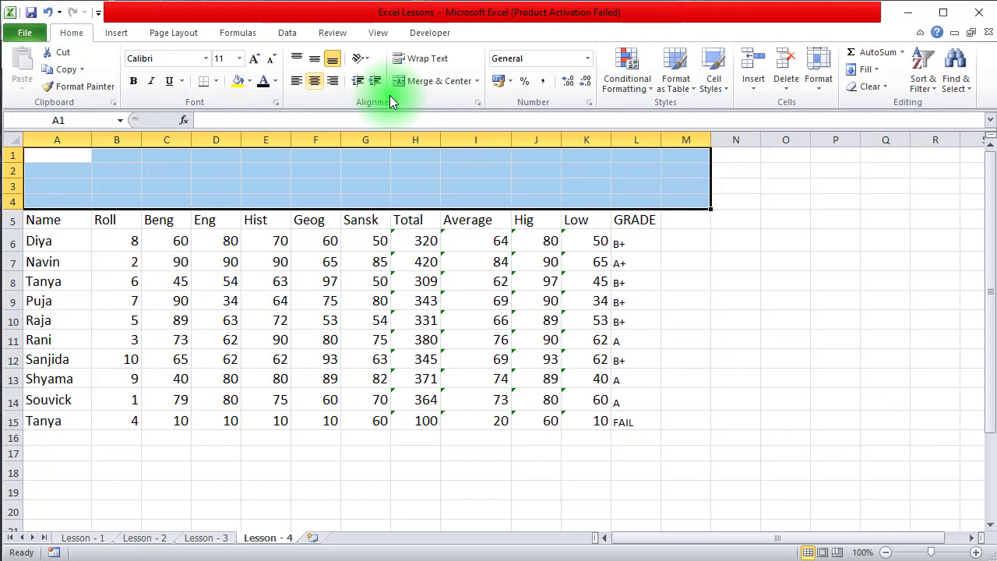
left_click(438, 81)
left_click(817, 306)
left_click(351, 173)
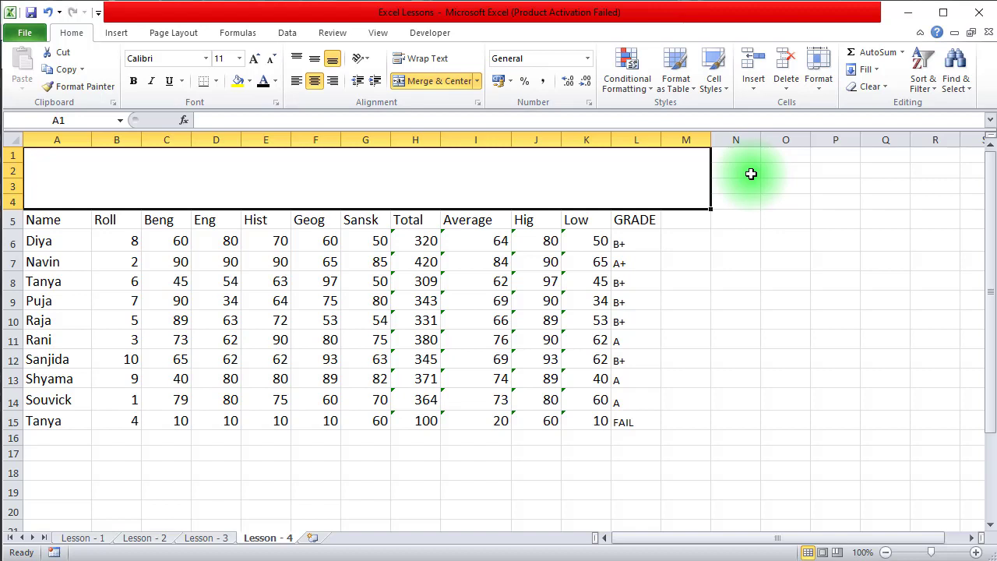
- Enter DURGAPUR TARAK NATH HIGH SCHOOL in the merged title cell, with Students Marks details - 2020 on a second line
type("DURGAP")
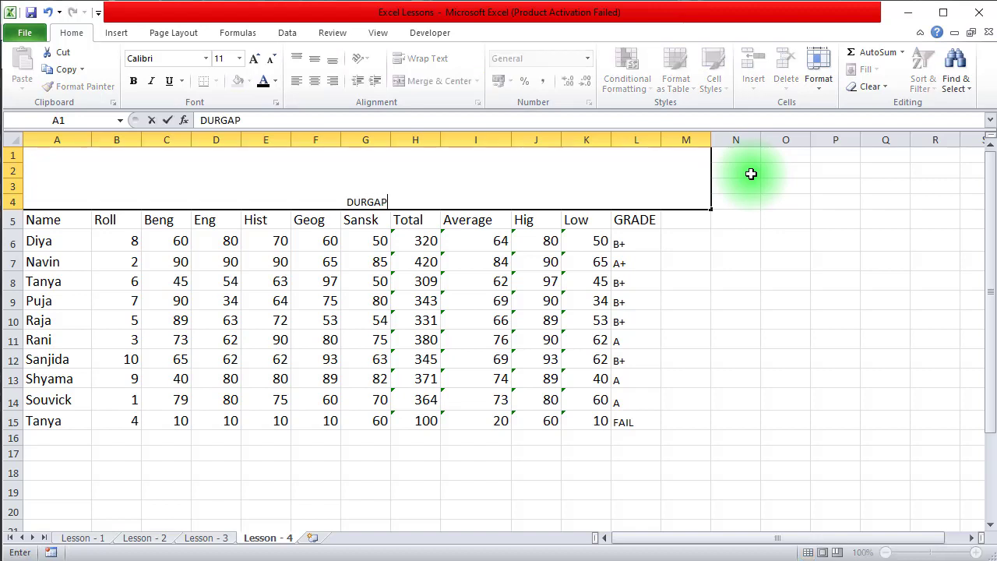
type("UR TARAK NATH HIGH SCHOOL")
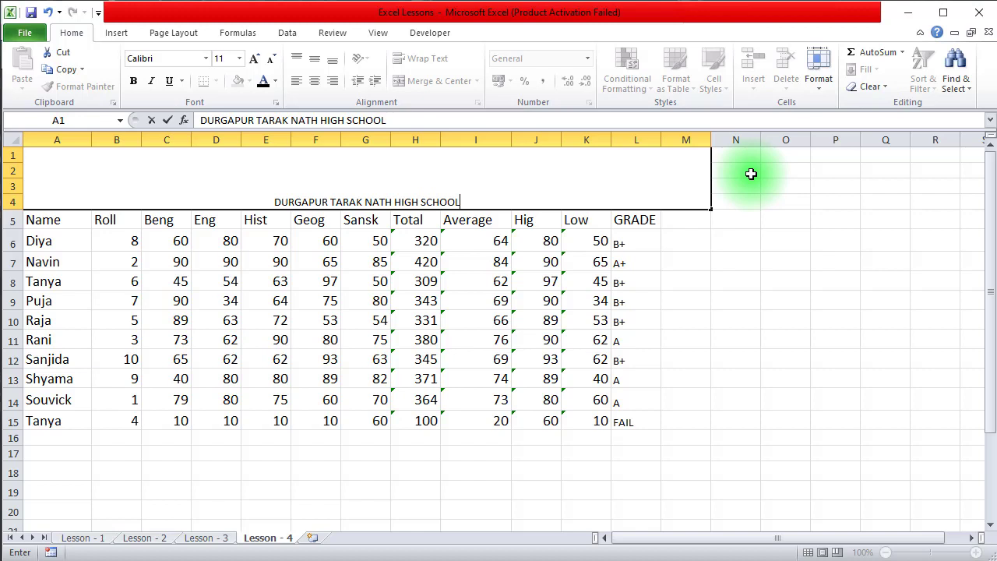
key("alt")
key("alt+Return")
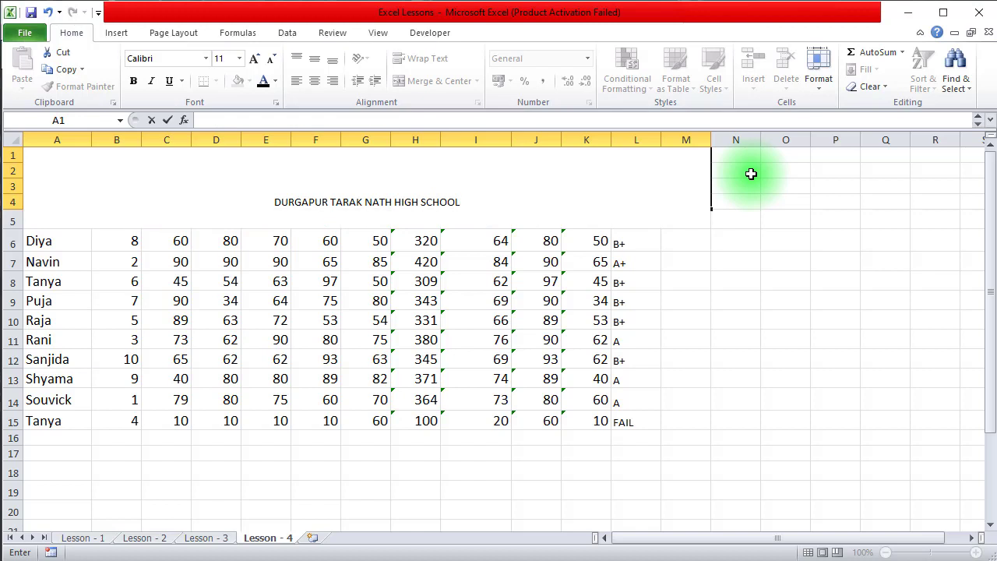
type("students Marks deta")
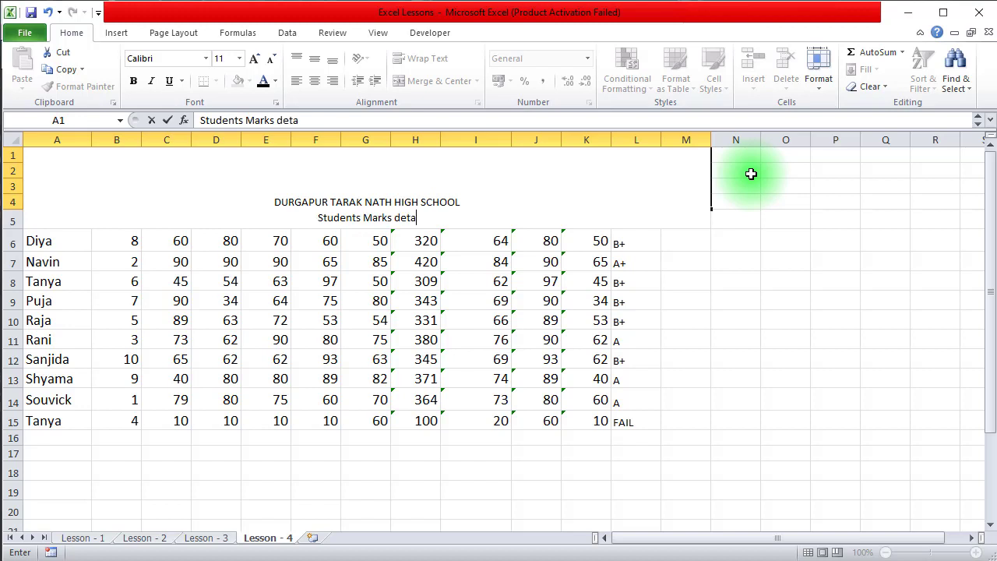
type("ils - 2020")
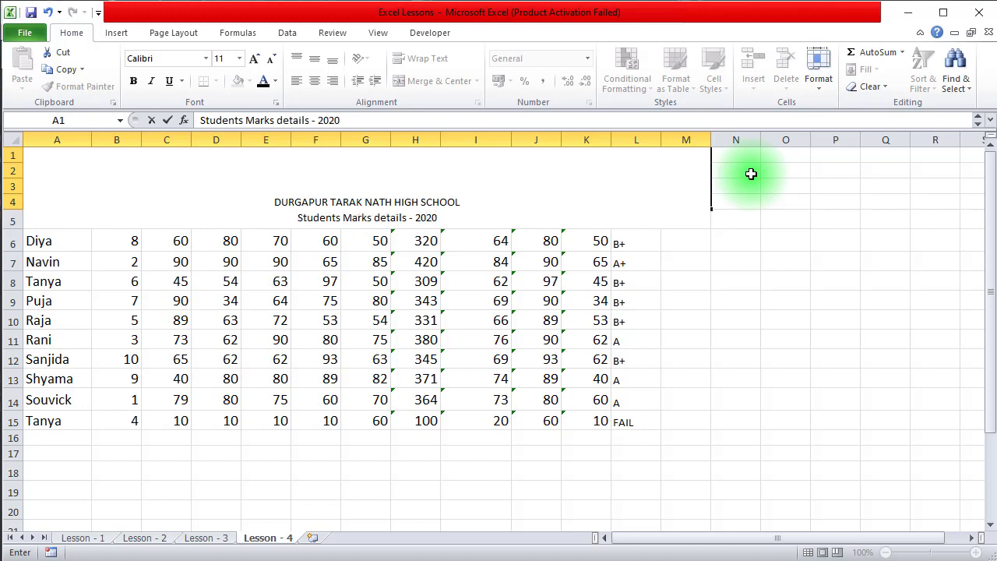
left_click(805, 182)
- Format only the school name line in the merged title cell as 20 pt bold
left_click(276, 186)
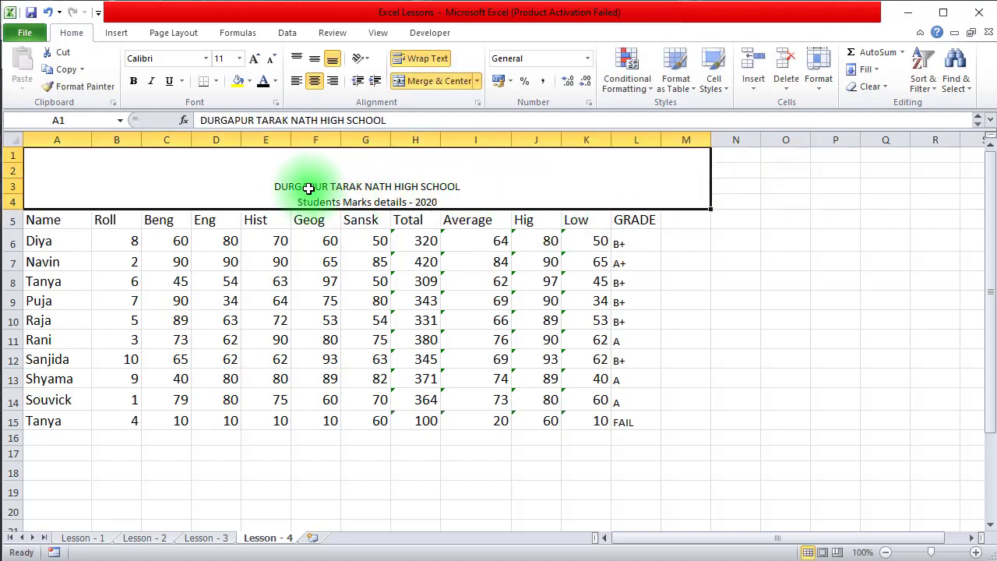
double_click(462, 187)
left_click_drag(459, 187, 274, 187)
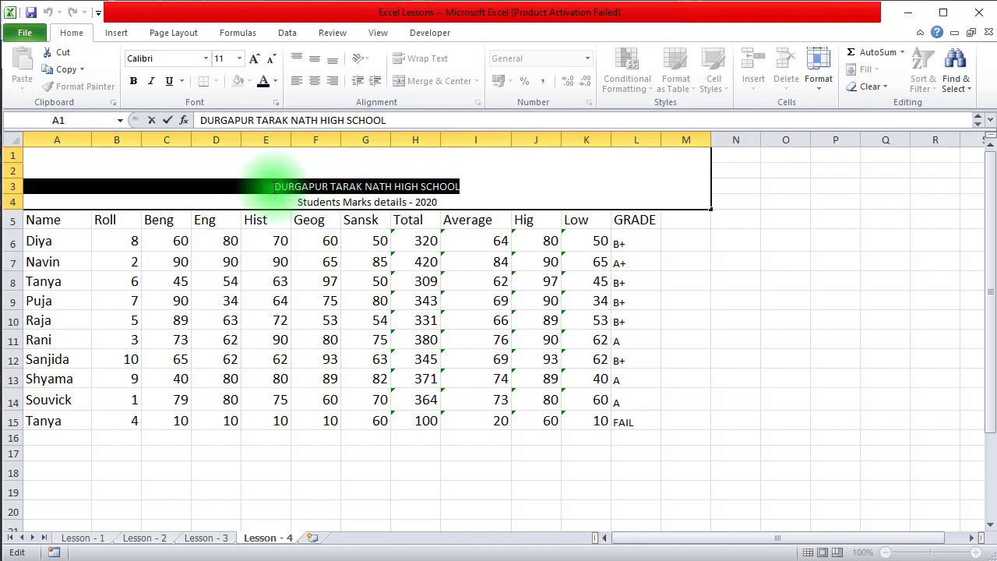
left_click(255, 60)
left_click(255, 60)
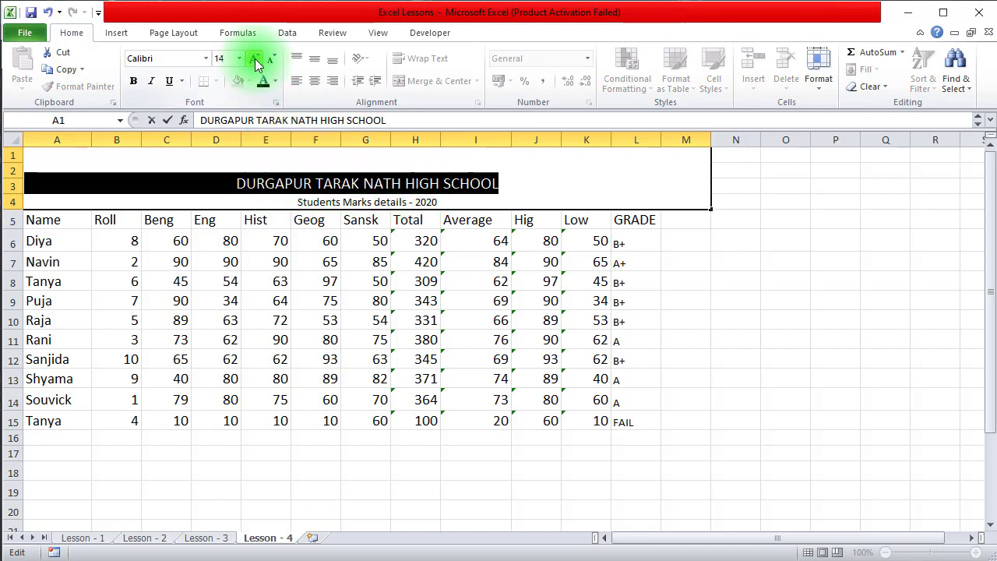
left_click(256, 60)
left_click(255, 60)
left_click(256, 60)
left_click(134, 82)
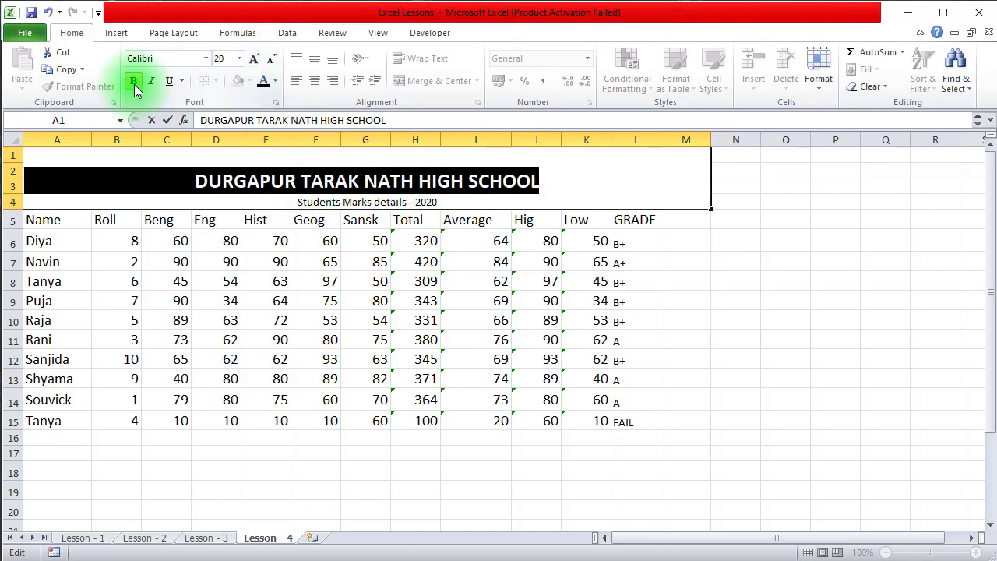
left_click(748, 301)
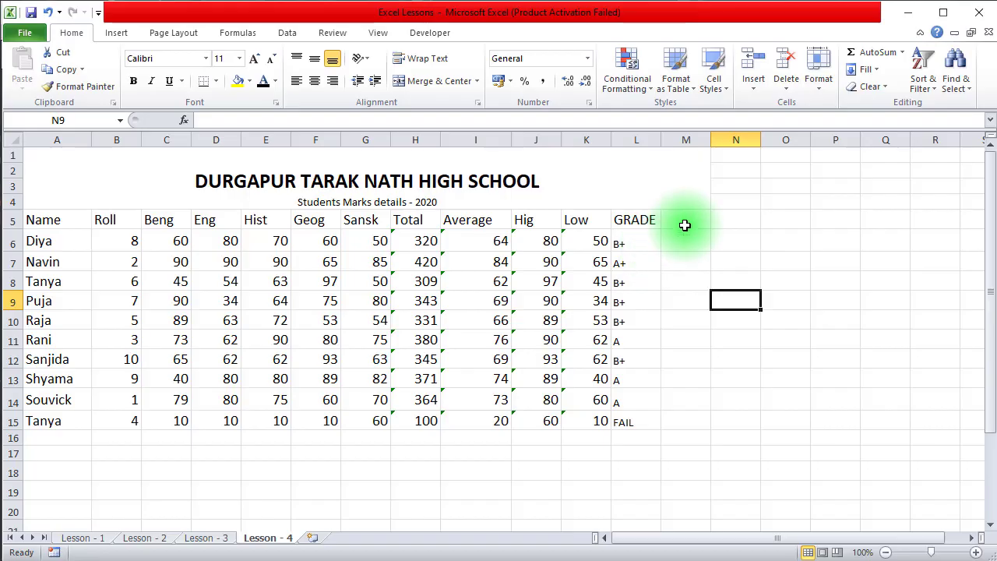
- Add the header Percentage in M5 beside GRADE and widen column M to fit it on one line
left_click(685, 225)
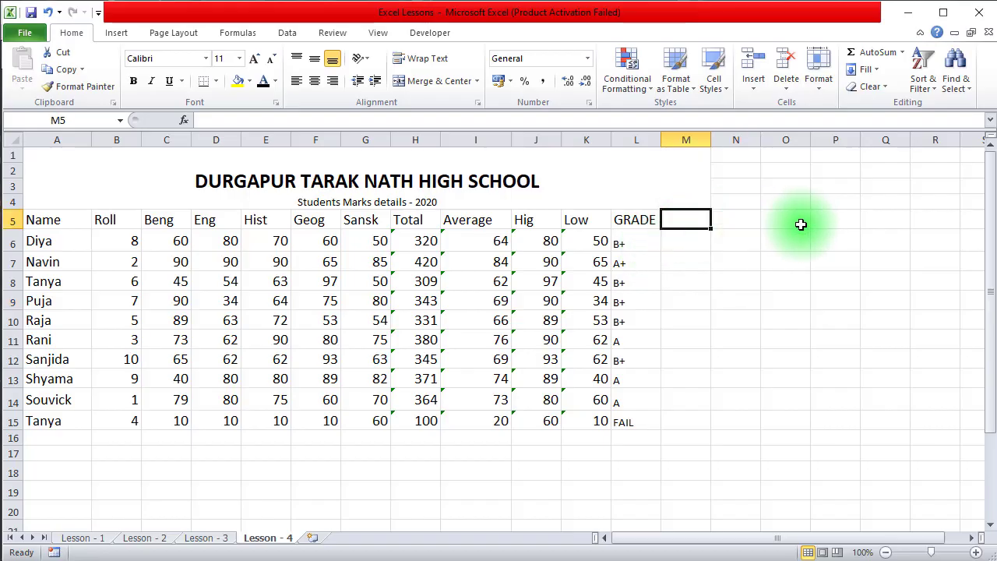
type("Pe")
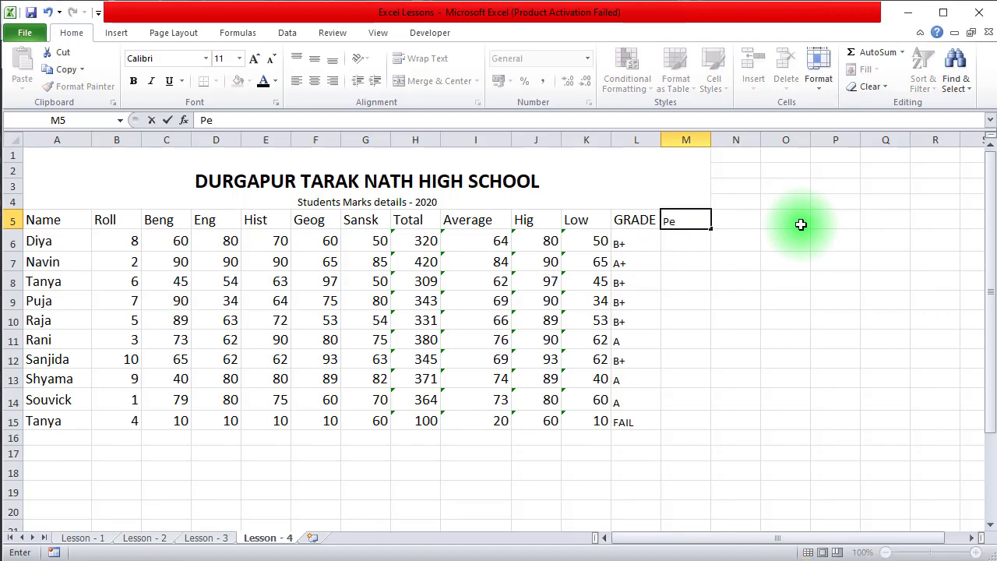
type("rcentage")
key("Return")
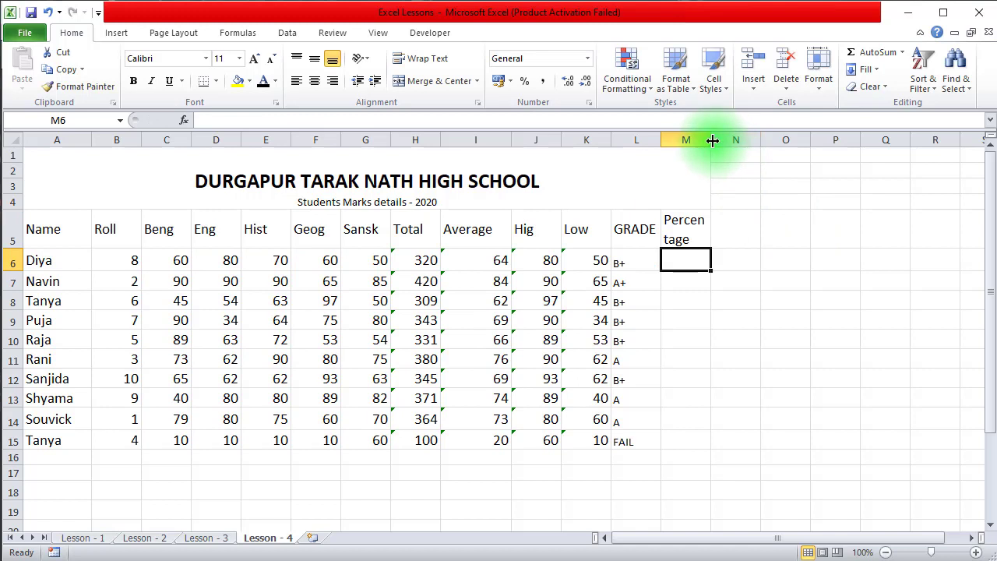
left_click_drag(712, 141, 735, 142)
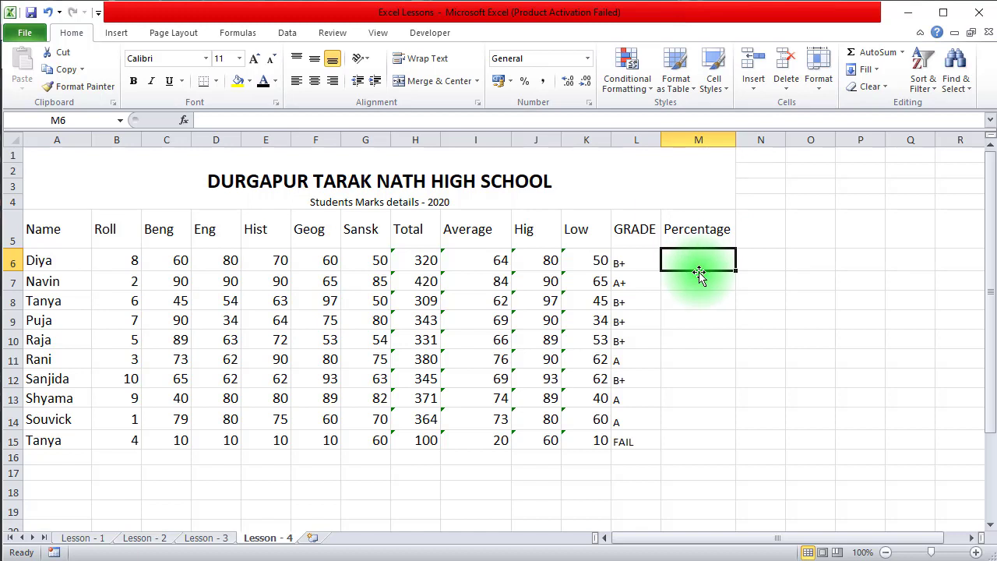
- Following exercise 15 in the lesson PDF, enter the formula =(H6/500*100)/100 in M6 for the first student's percentage
left_click(527, 559)
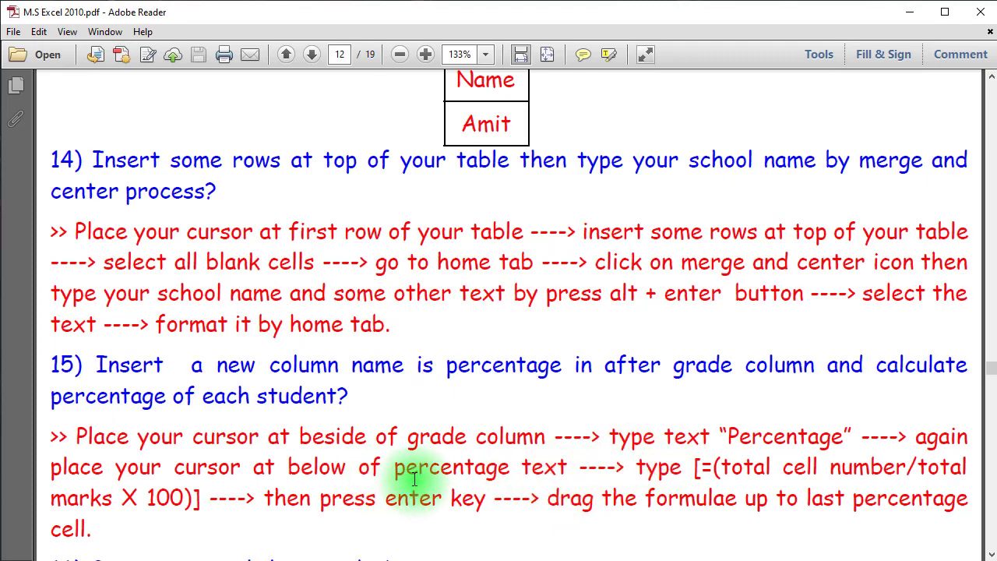
left_click(468, 559)
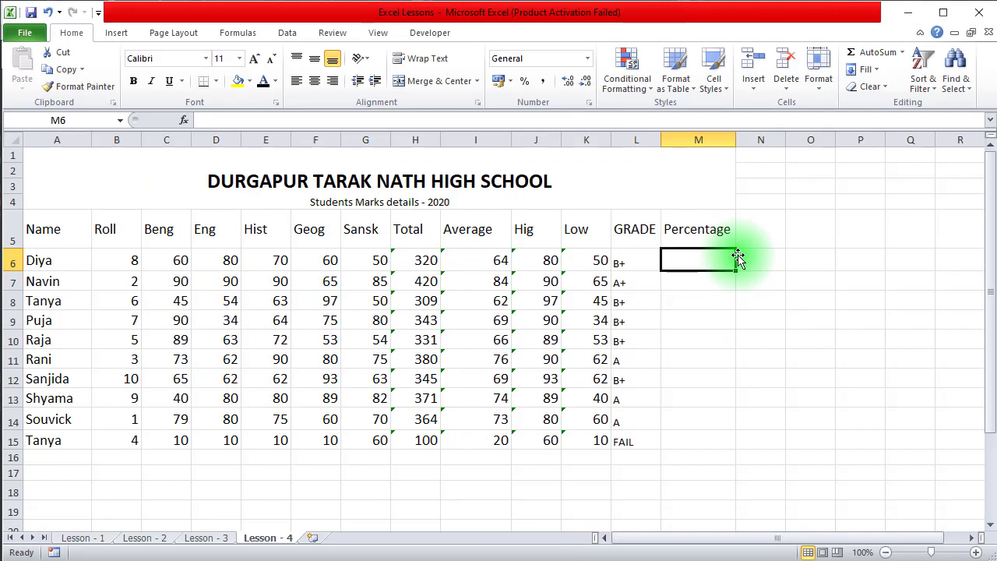
type("=(")
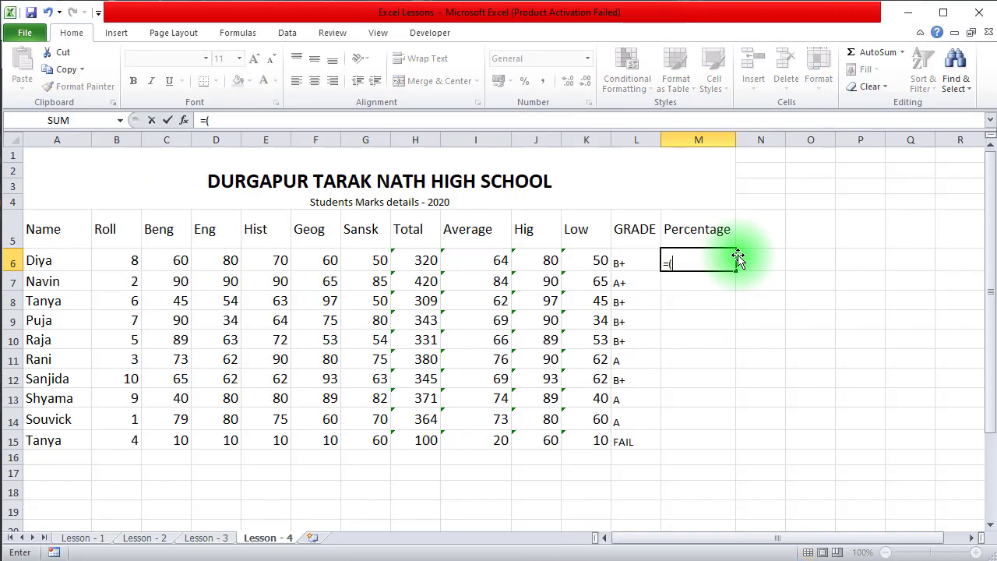
left_click(419, 261)
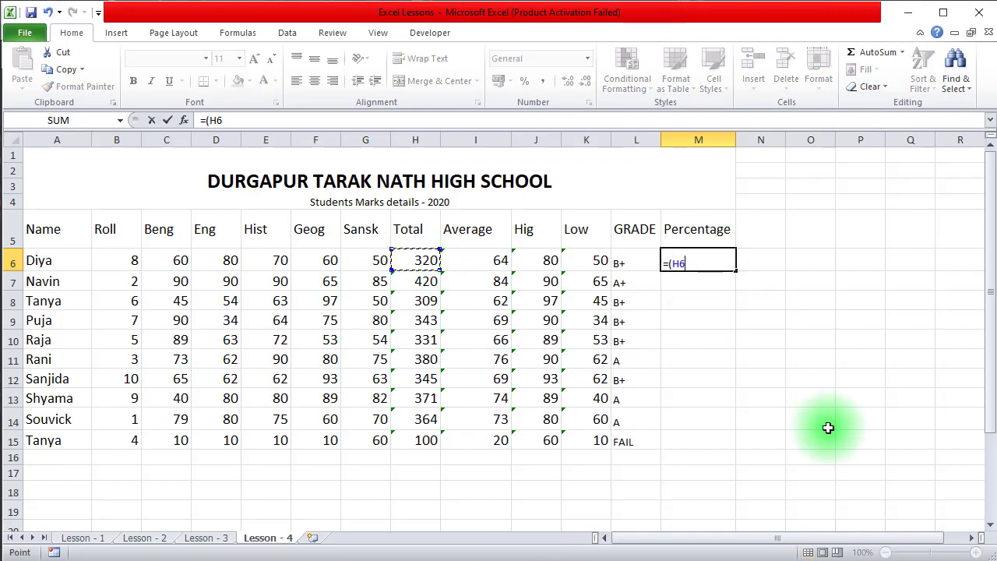
type("/")
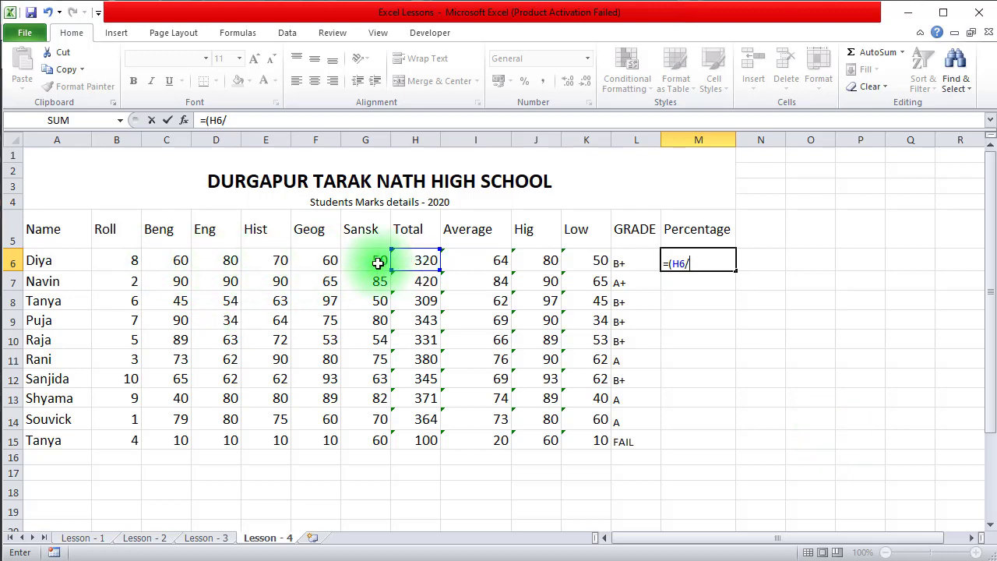
type("500")
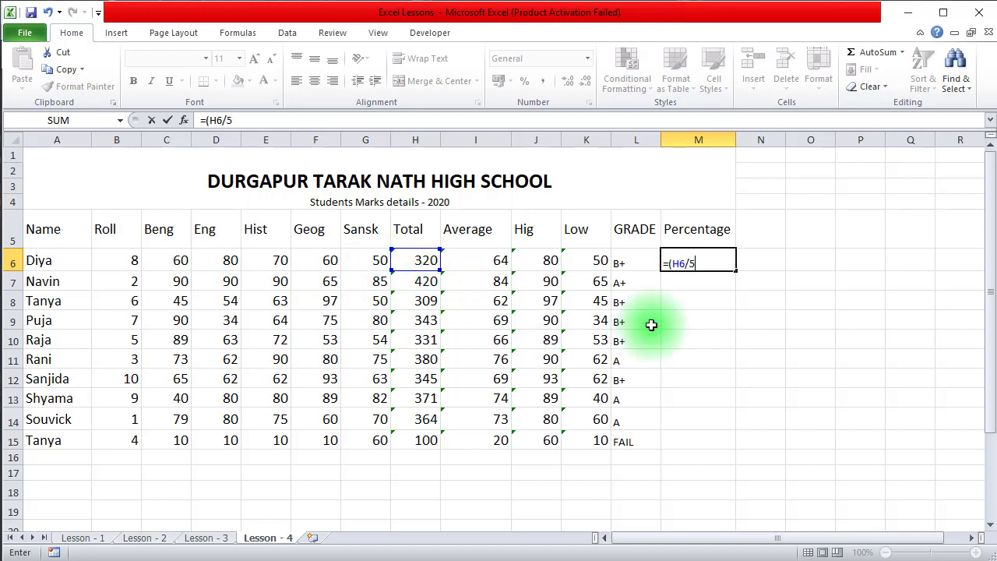
type("*100")
type(")/100")
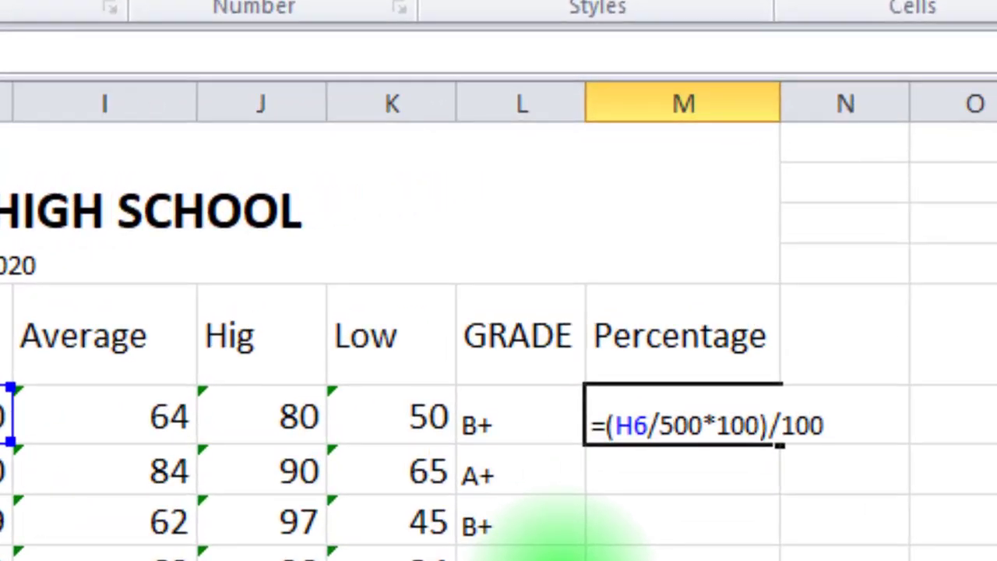
key("Return")
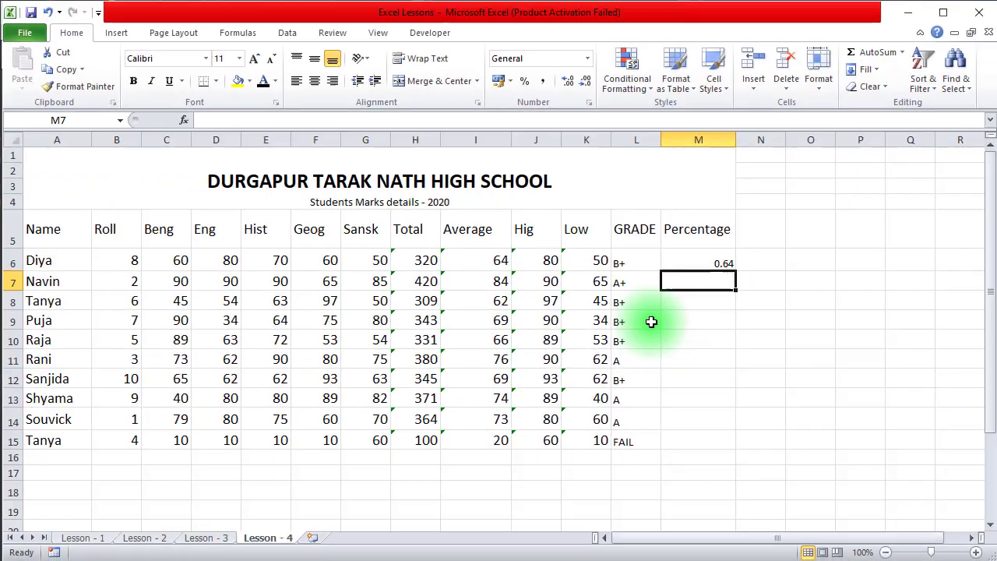
- Format M6 as a percentage with no decimal places and fill its formula down through M15
left_click(700, 343)
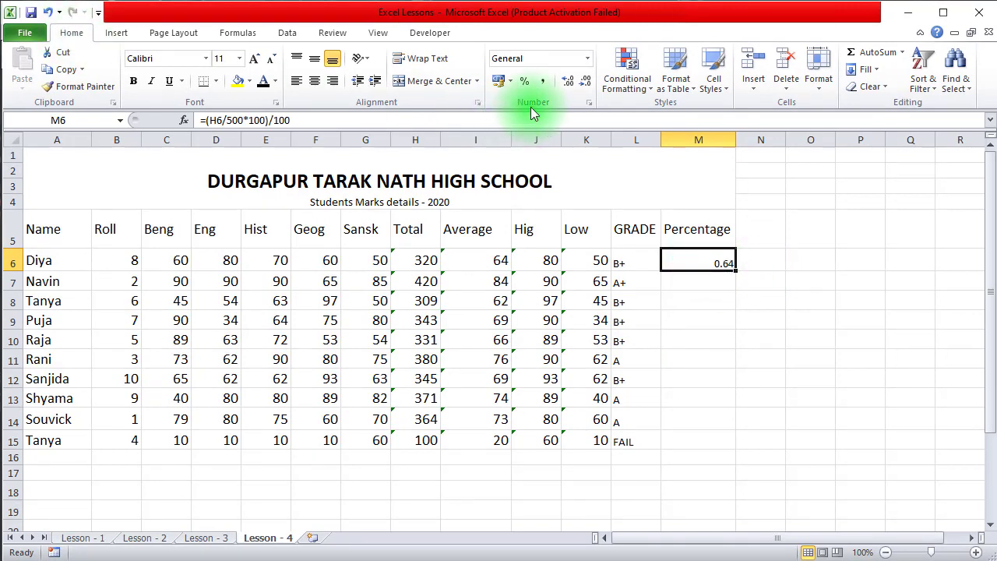
left_click(587, 63)
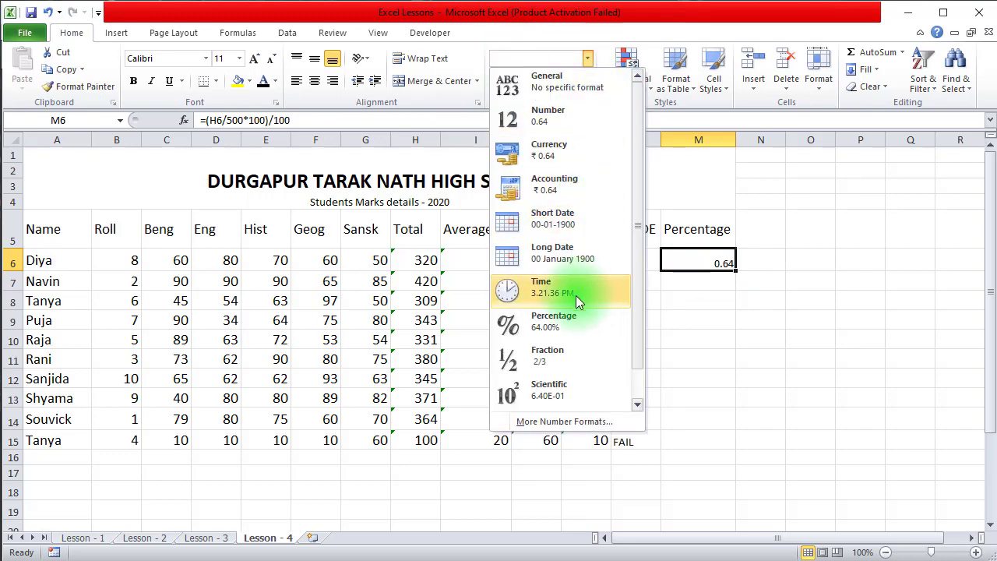
left_click(565, 321)
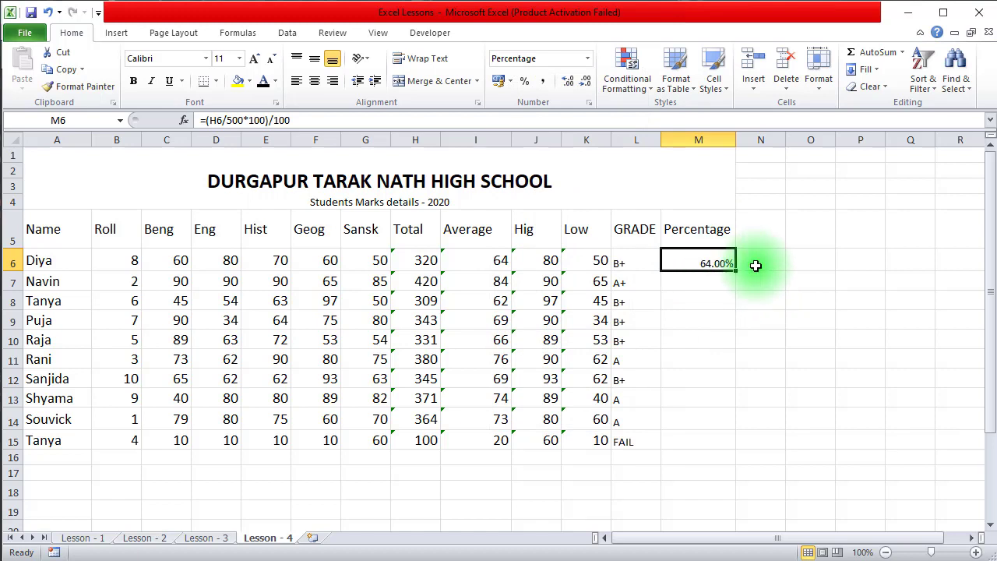
left_click(586, 86)
left_click(586, 86)
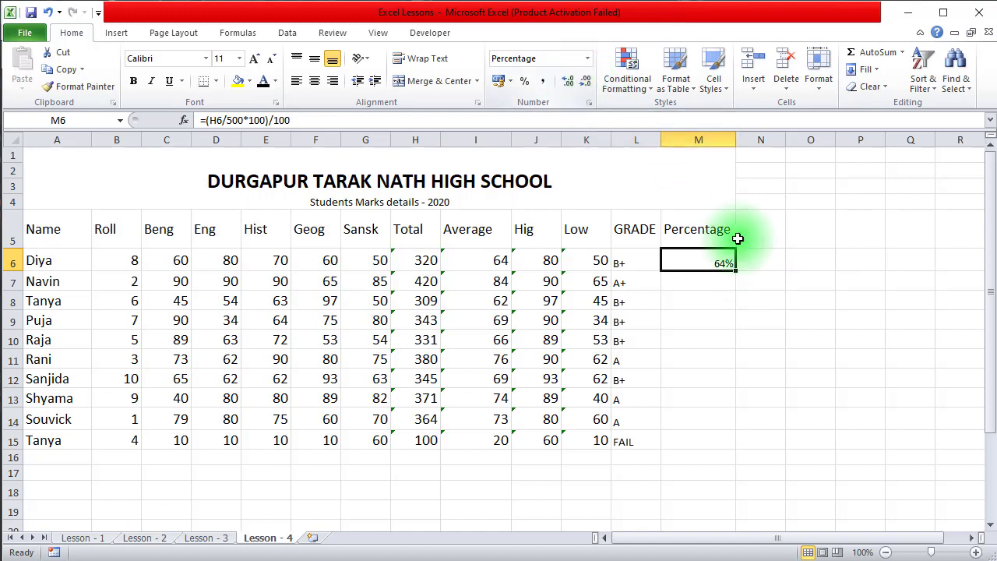
left_click_drag(735, 270, 738, 443)
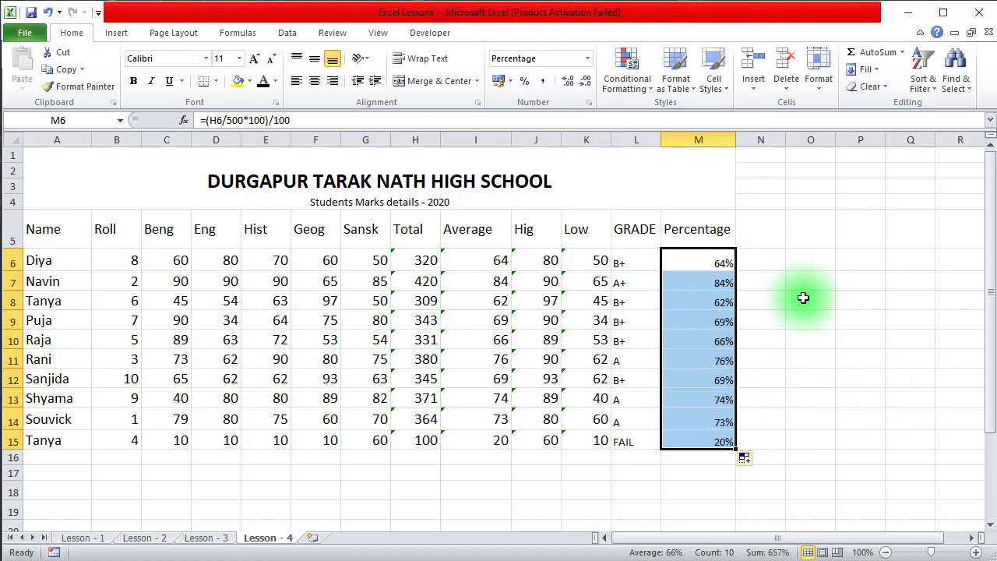
- Switch to the lesson PDF in Adobe Reader and review exercise 16 on saving the sheet and the start of Lesson 5
left_click(125, 560)
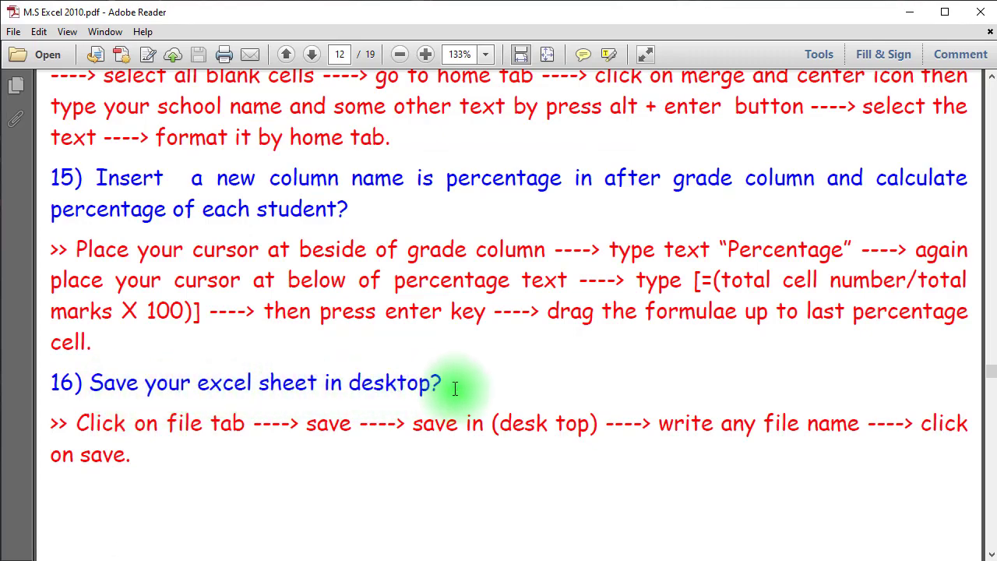
scroll(470, 390, "down", 4)
scroll(471, 389, "up", 3)
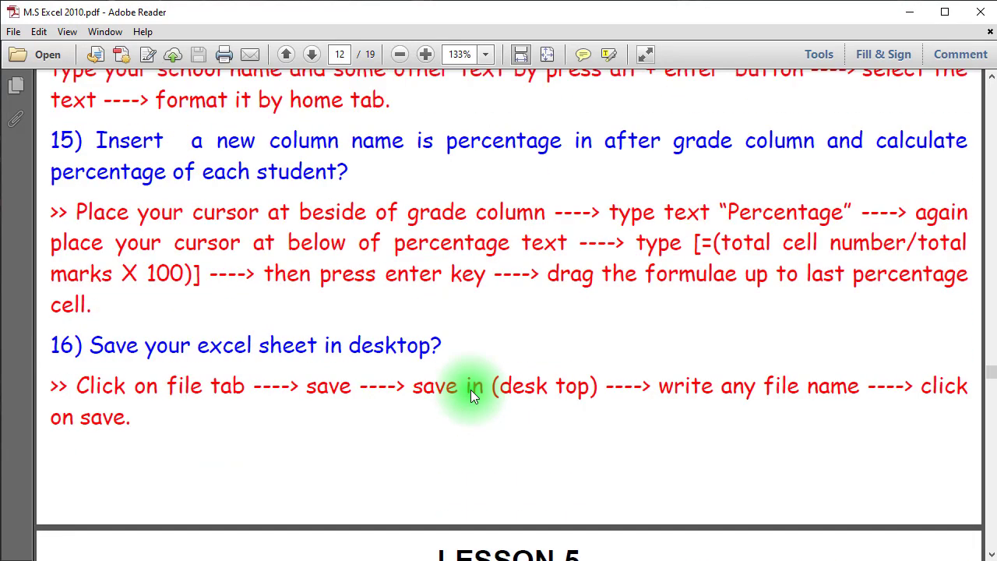
scroll(470, 395, "up", 2)
scroll(471, 389, "down", 10)
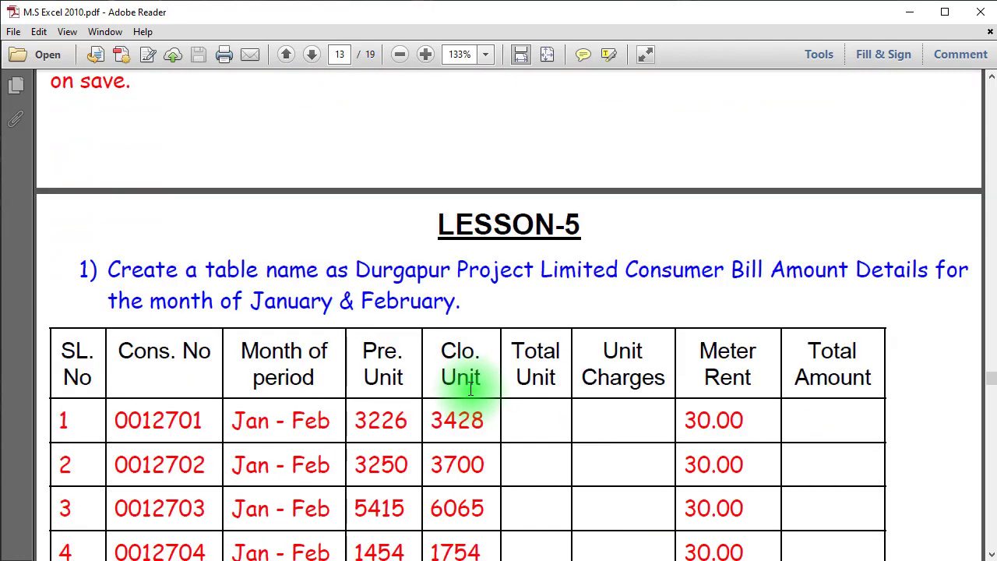
scroll(470, 389, "up", 4)
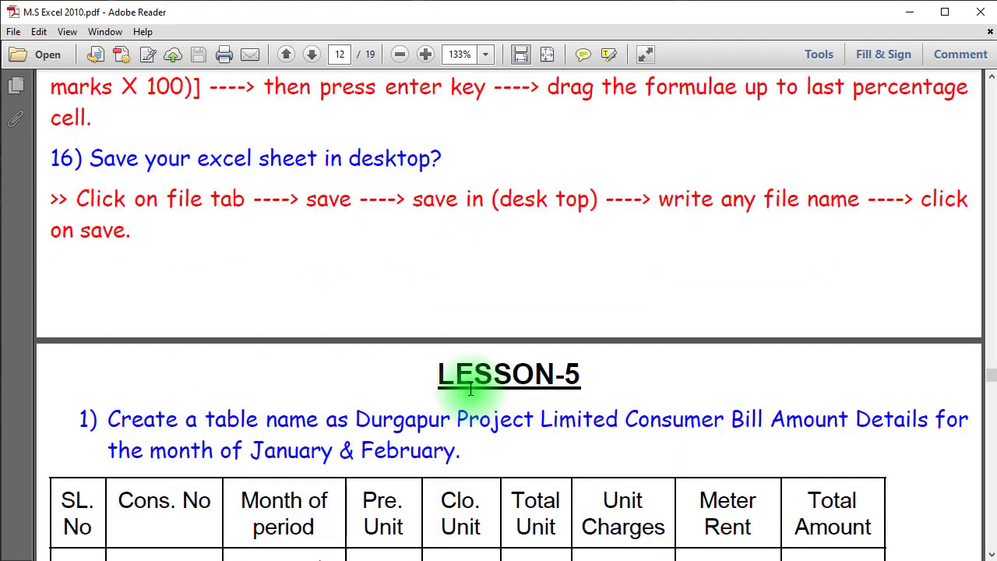
scroll(470, 390, "up", 1)
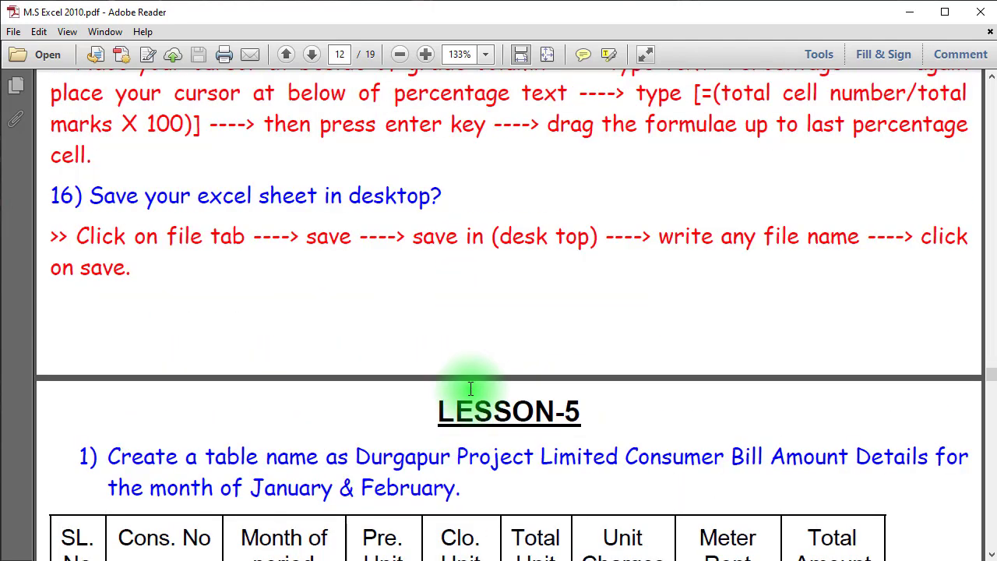
scroll(471, 389, "down", 1)
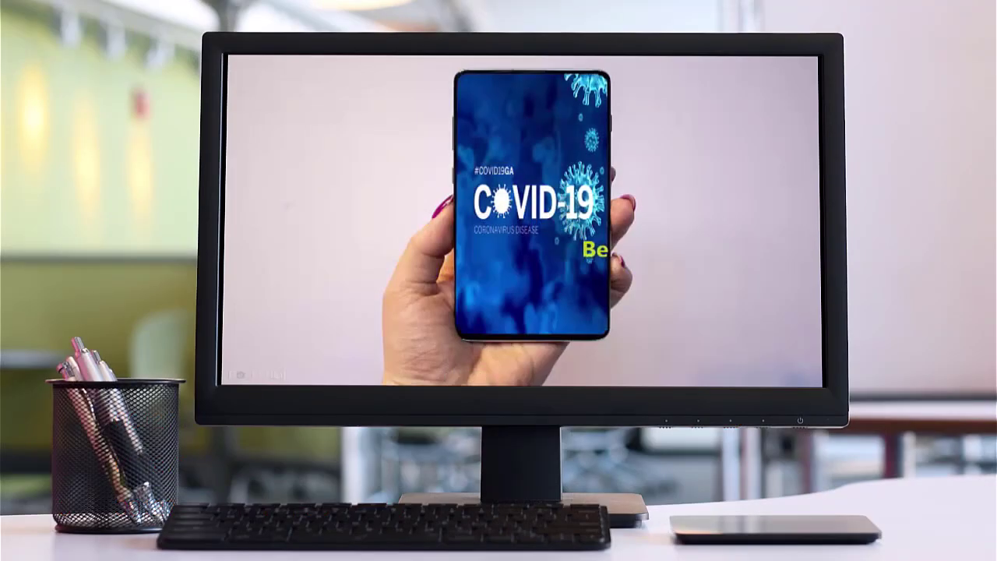